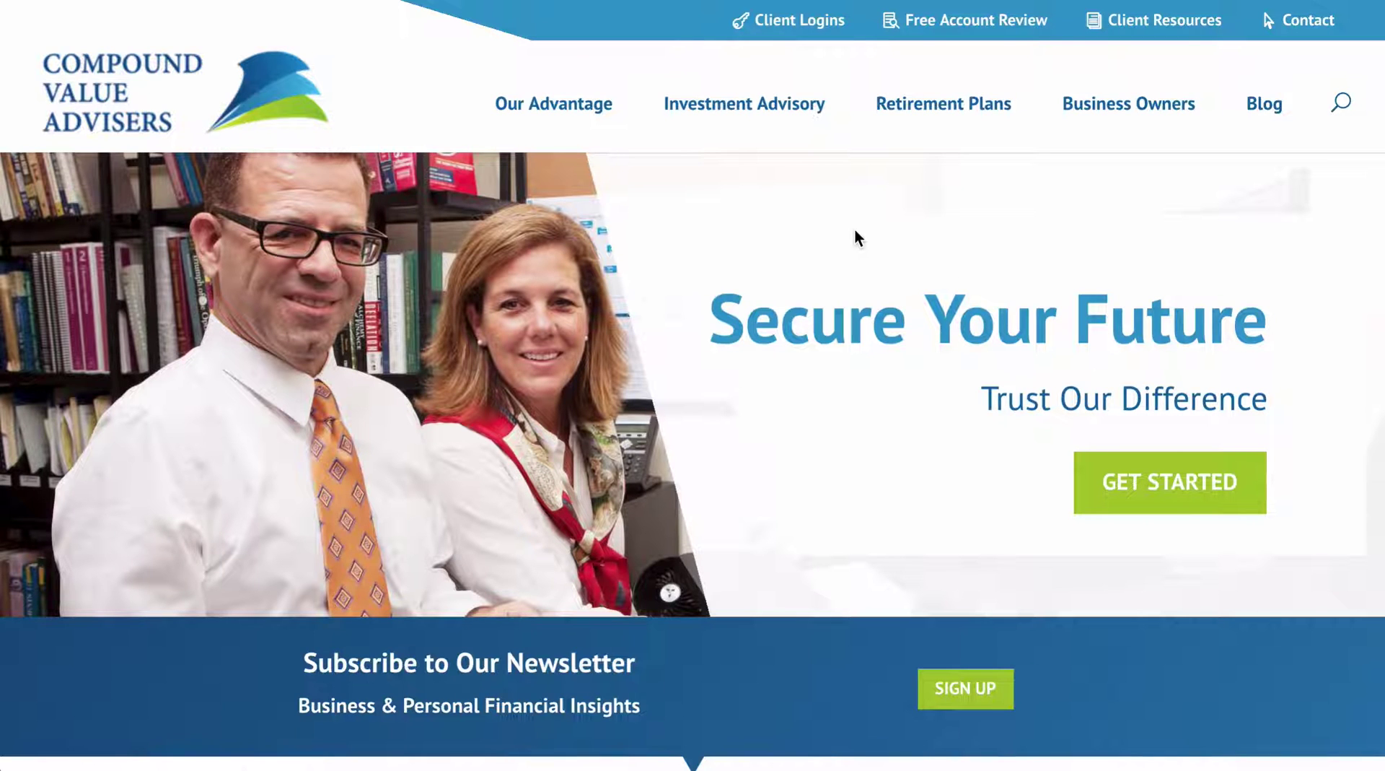
View the Get Started contact form overlay on the Compound Value Advisers homepage, look through its fields and close it.
left_click(1169, 487)
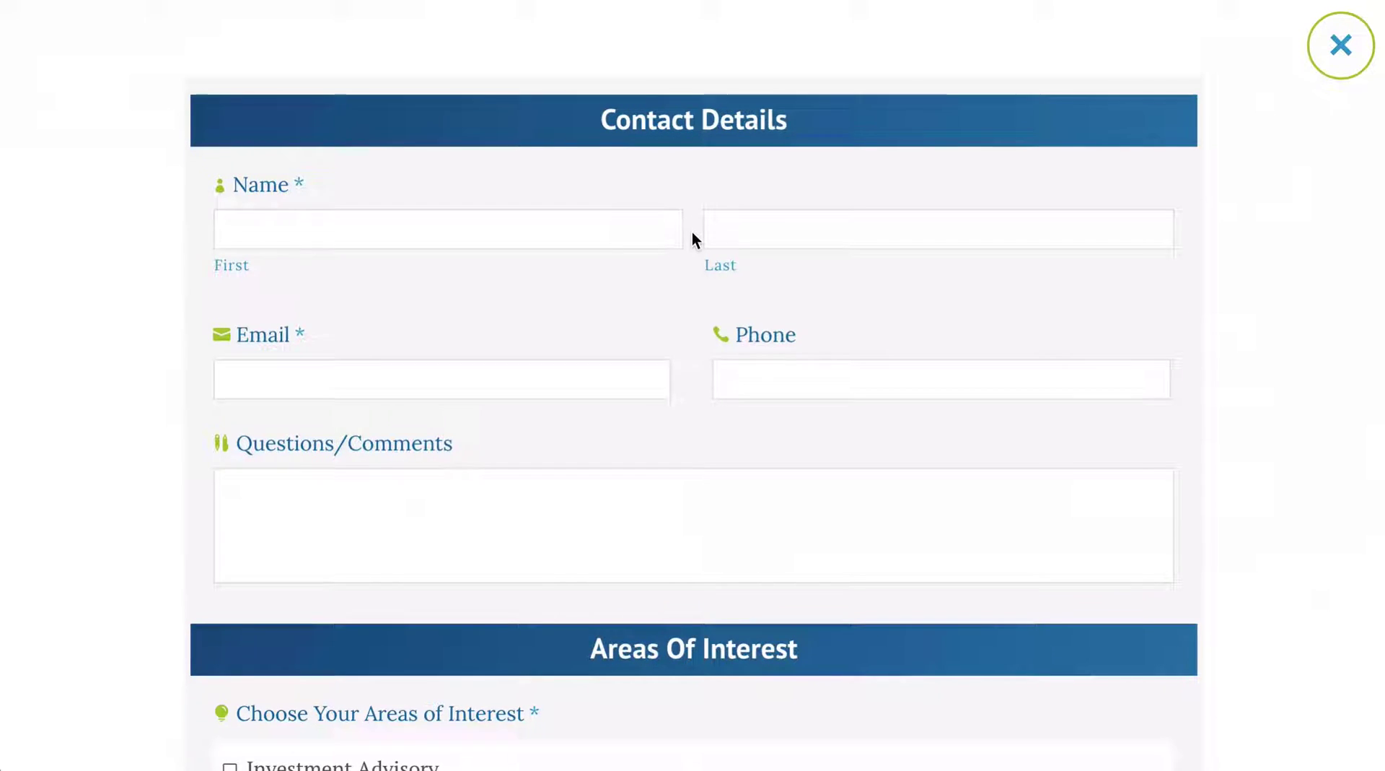
scroll(692, 232, "down", 5)
scroll(692, 231, "up", 6)
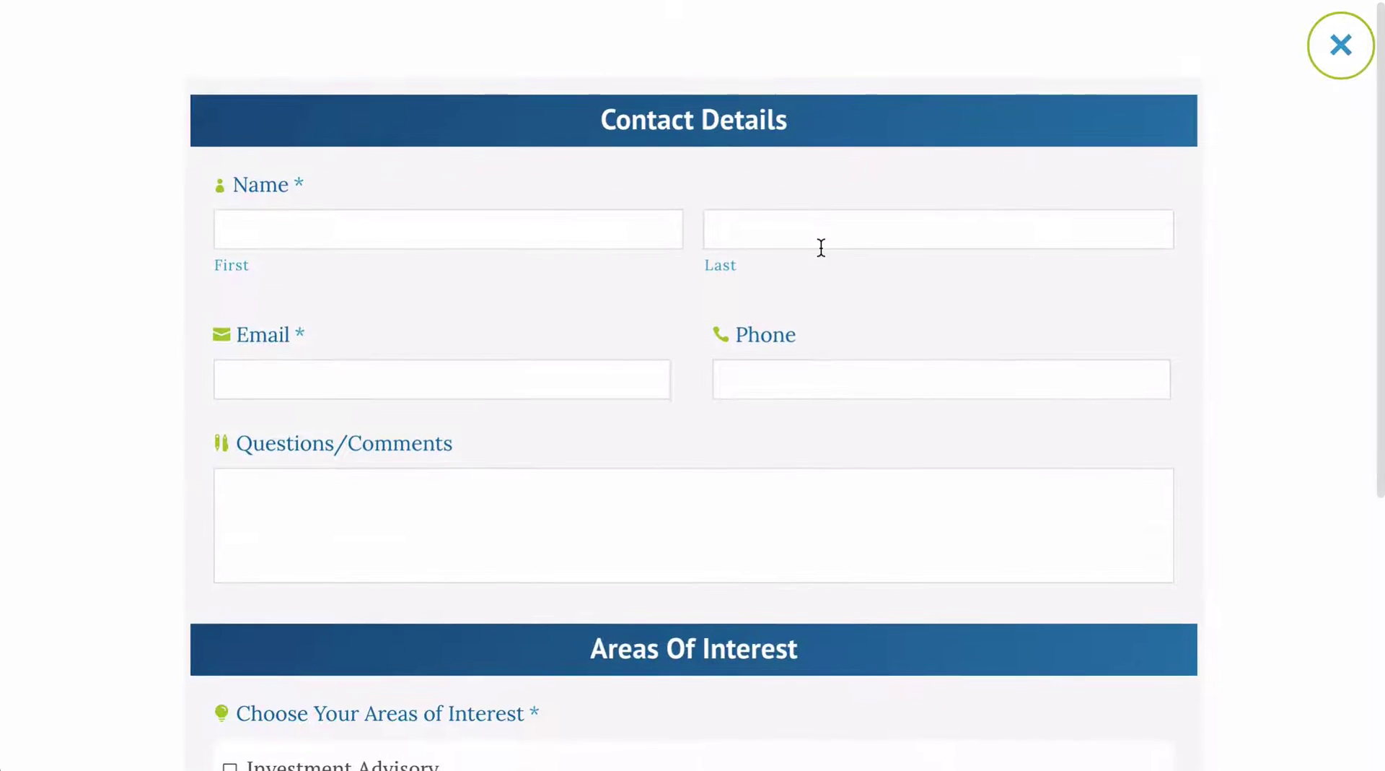
left_click(1335, 64)
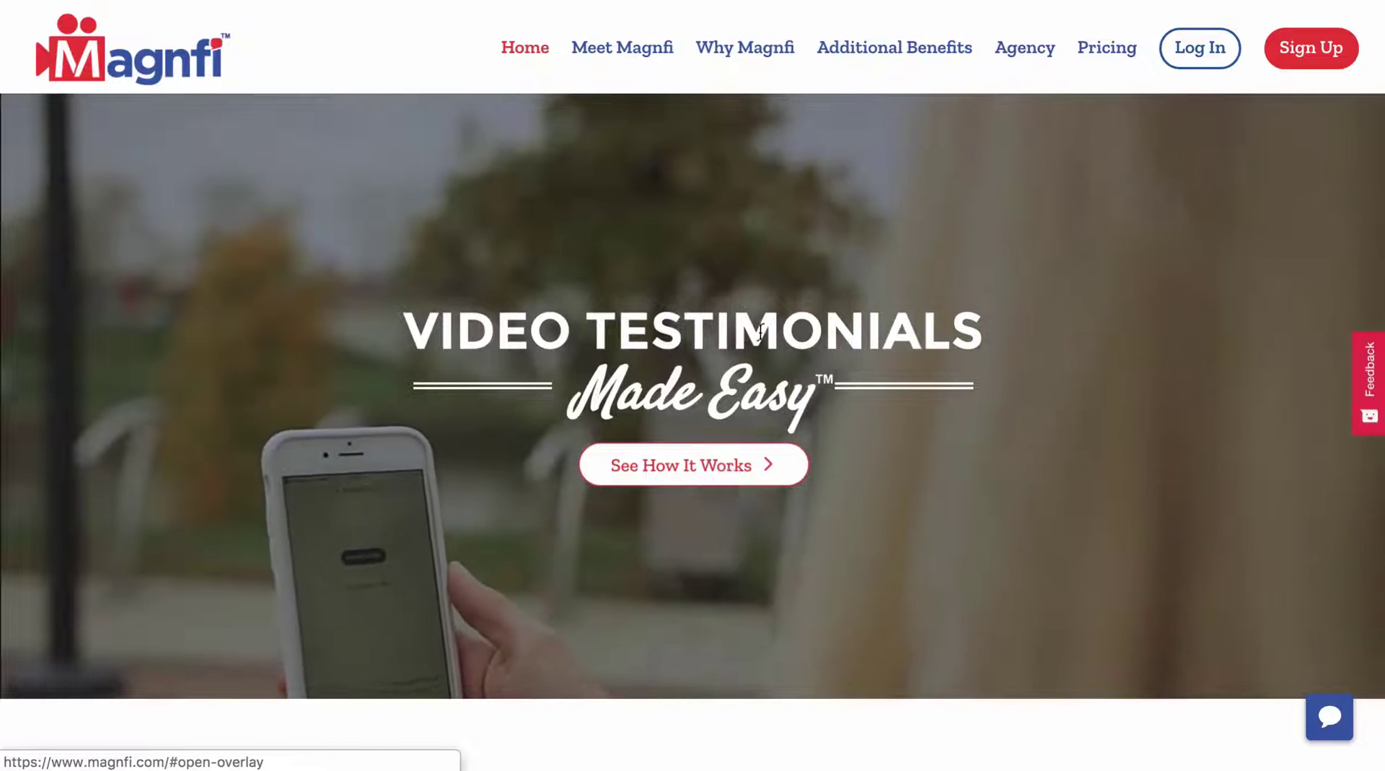
View the See How It Works video overlay on the Magnfi homepage and close it.
left_click(699, 478)
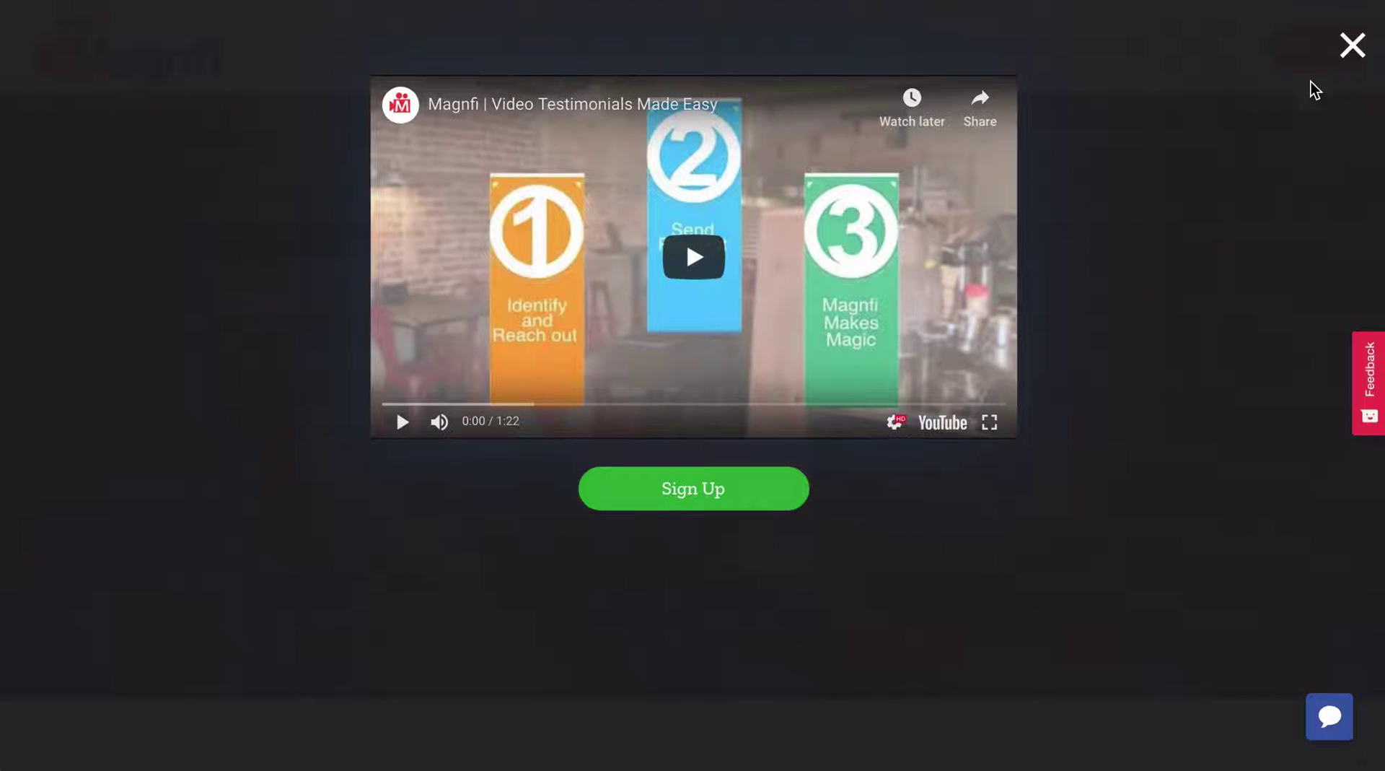
left_click(1351, 45)
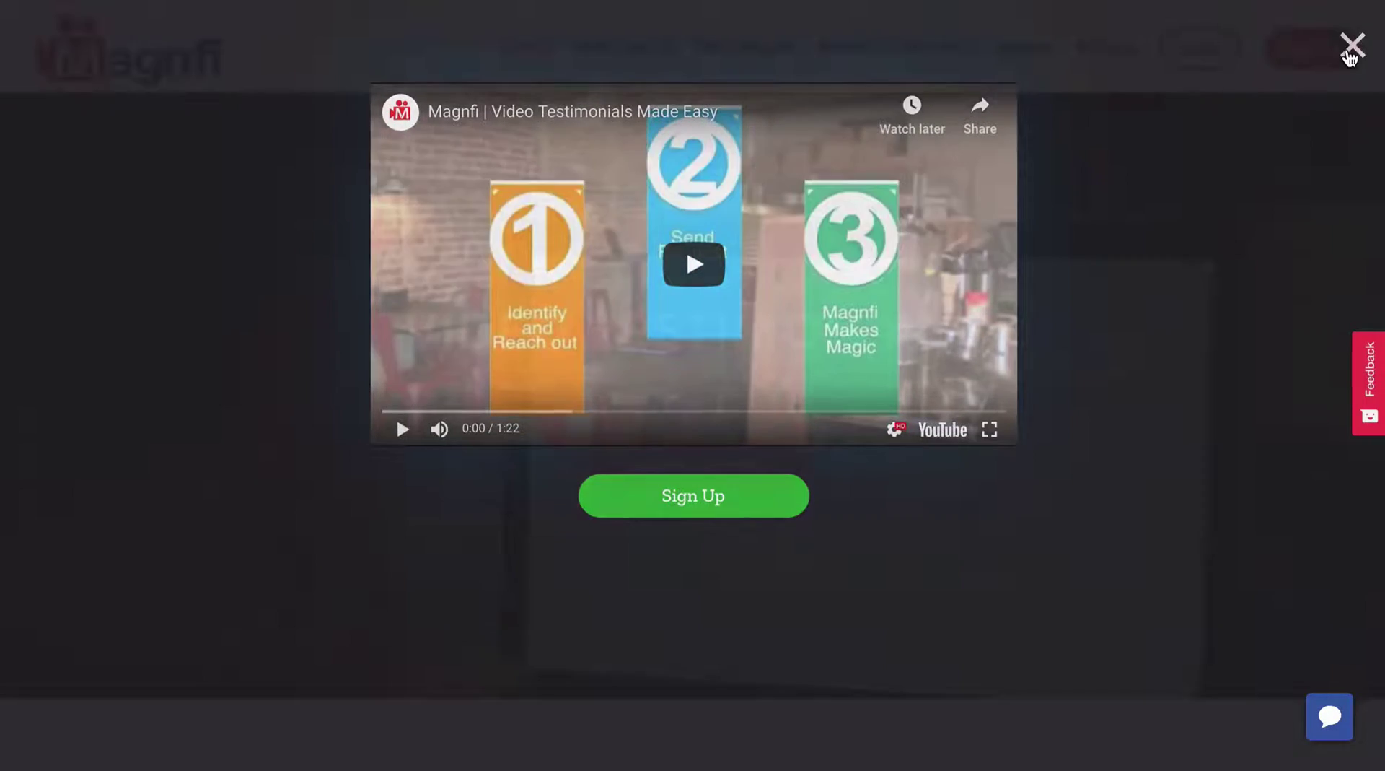
scroll(1205, 220, "down", 4)
scroll(1210, 226, "down", 5)
scroll(1205, 226, "up", 9)
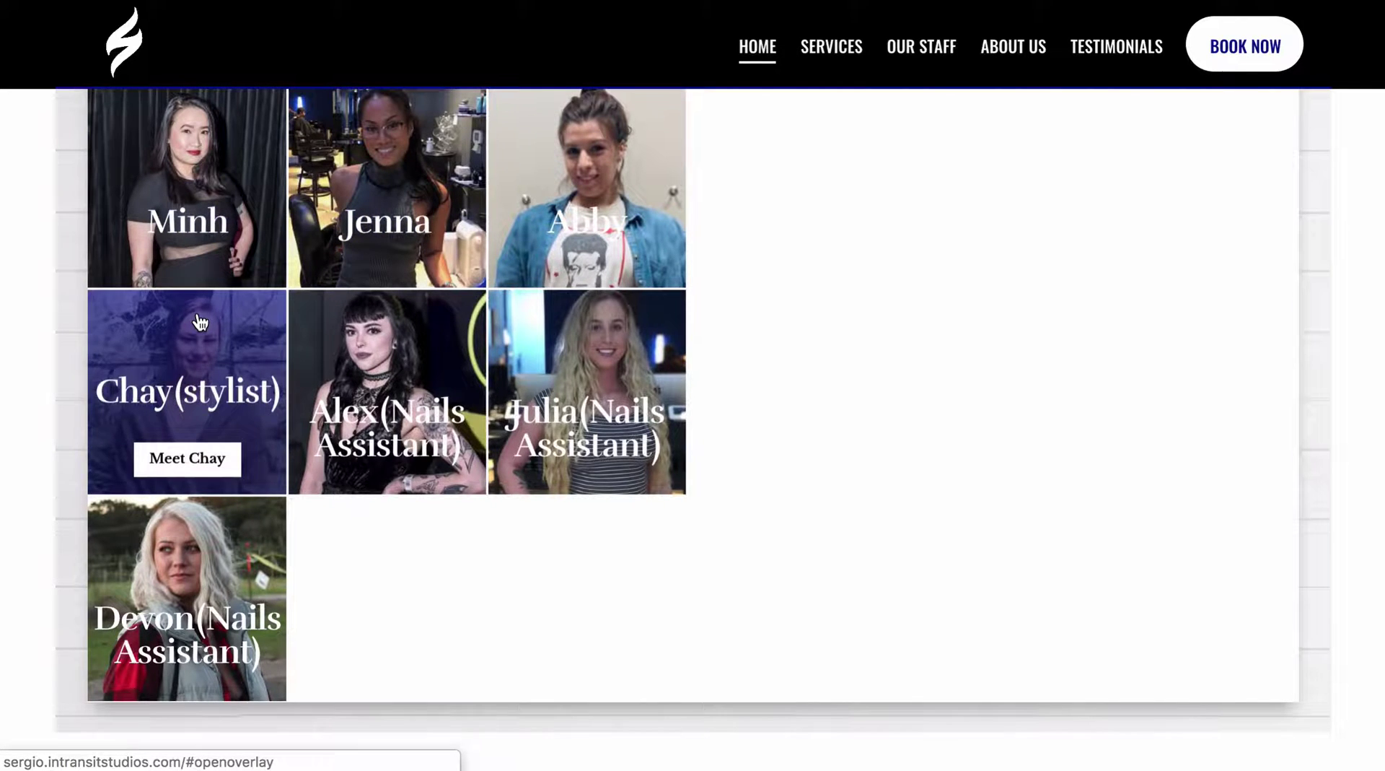
View the bio overlays of the stylist and of the last nails assistant in the salon's staff grid, closing each one.
left_click(196, 401)
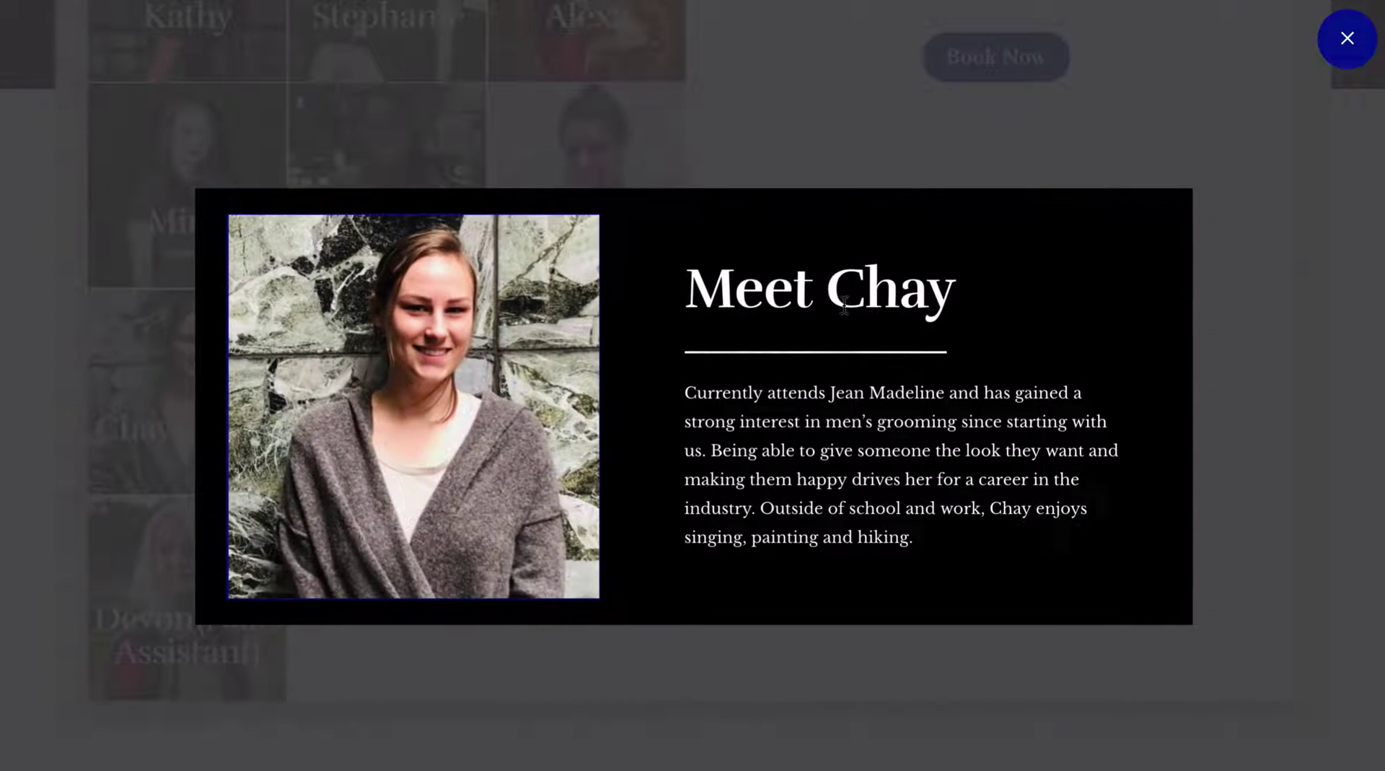
left_click(1348, 37)
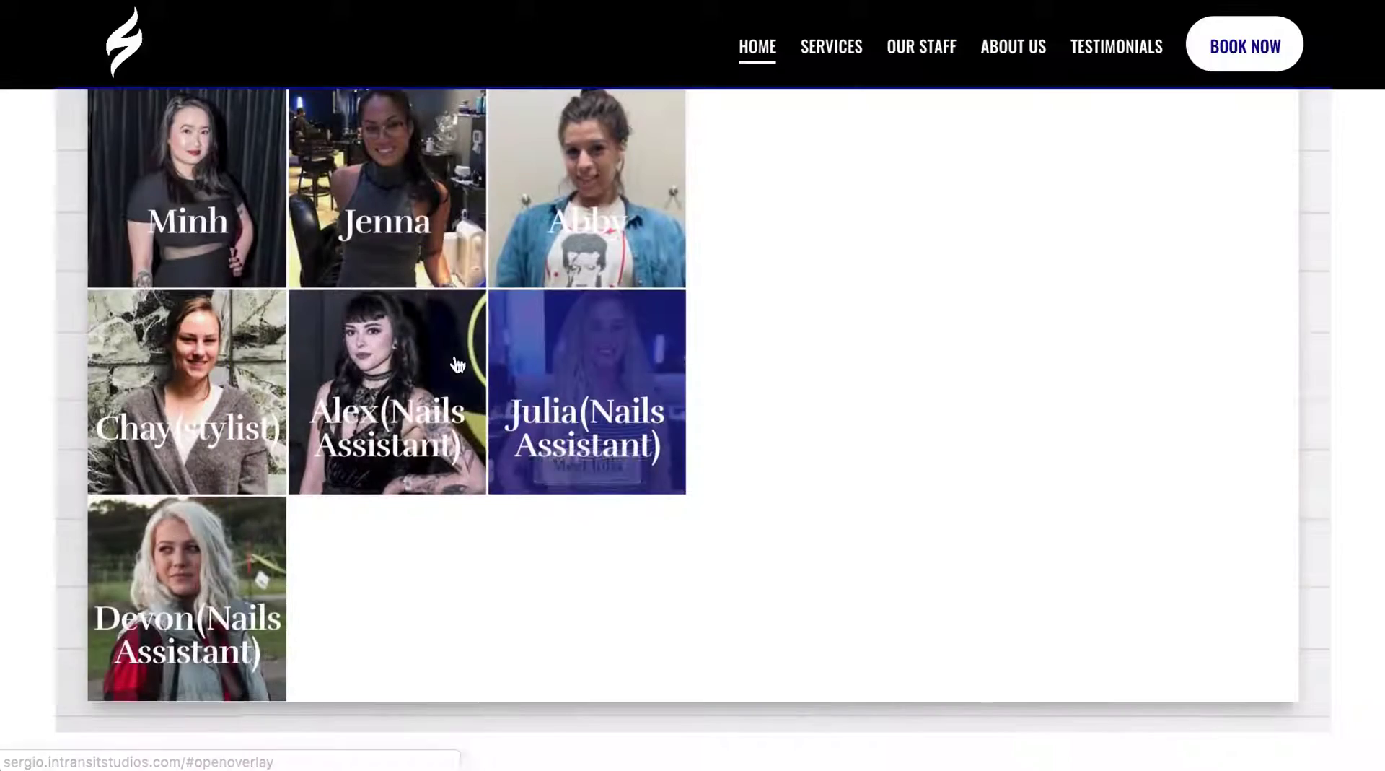
left_click(210, 563)
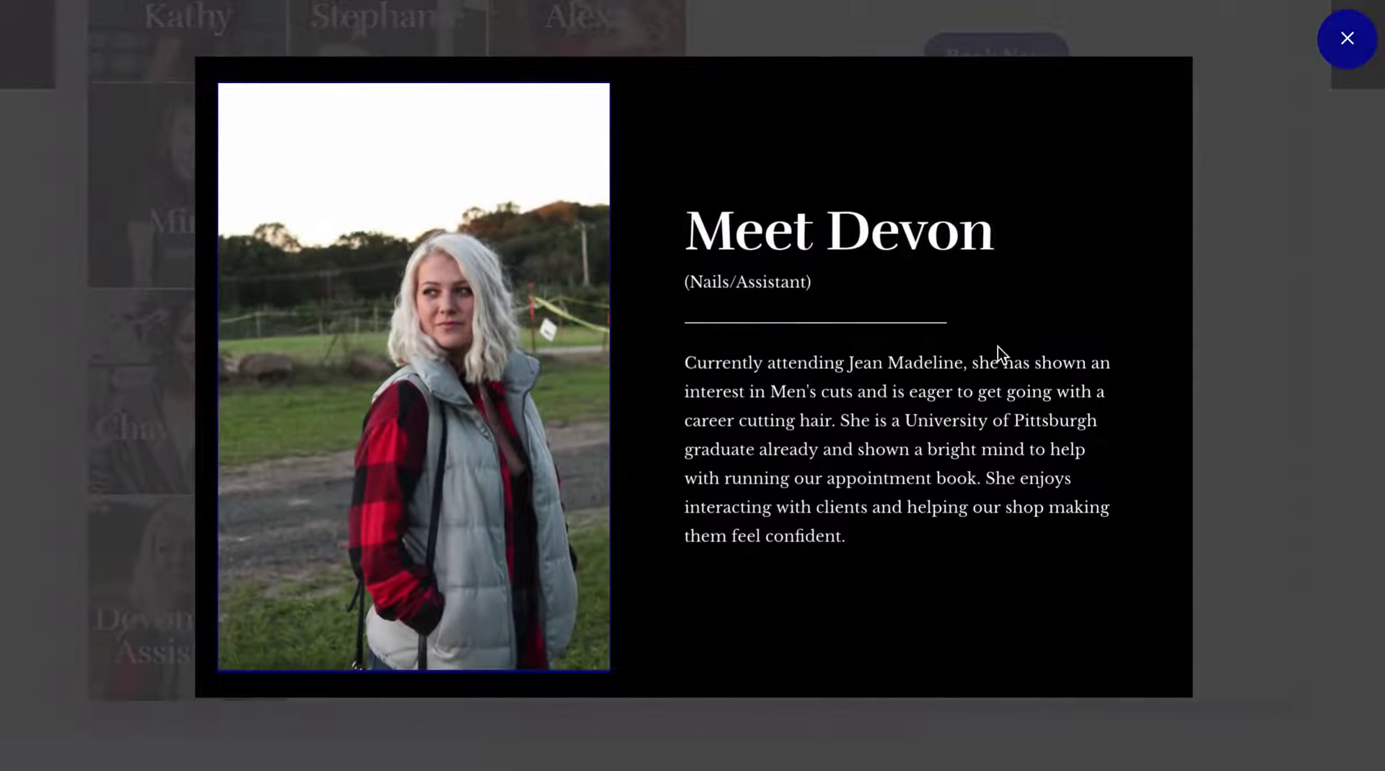
left_click(1347, 40)
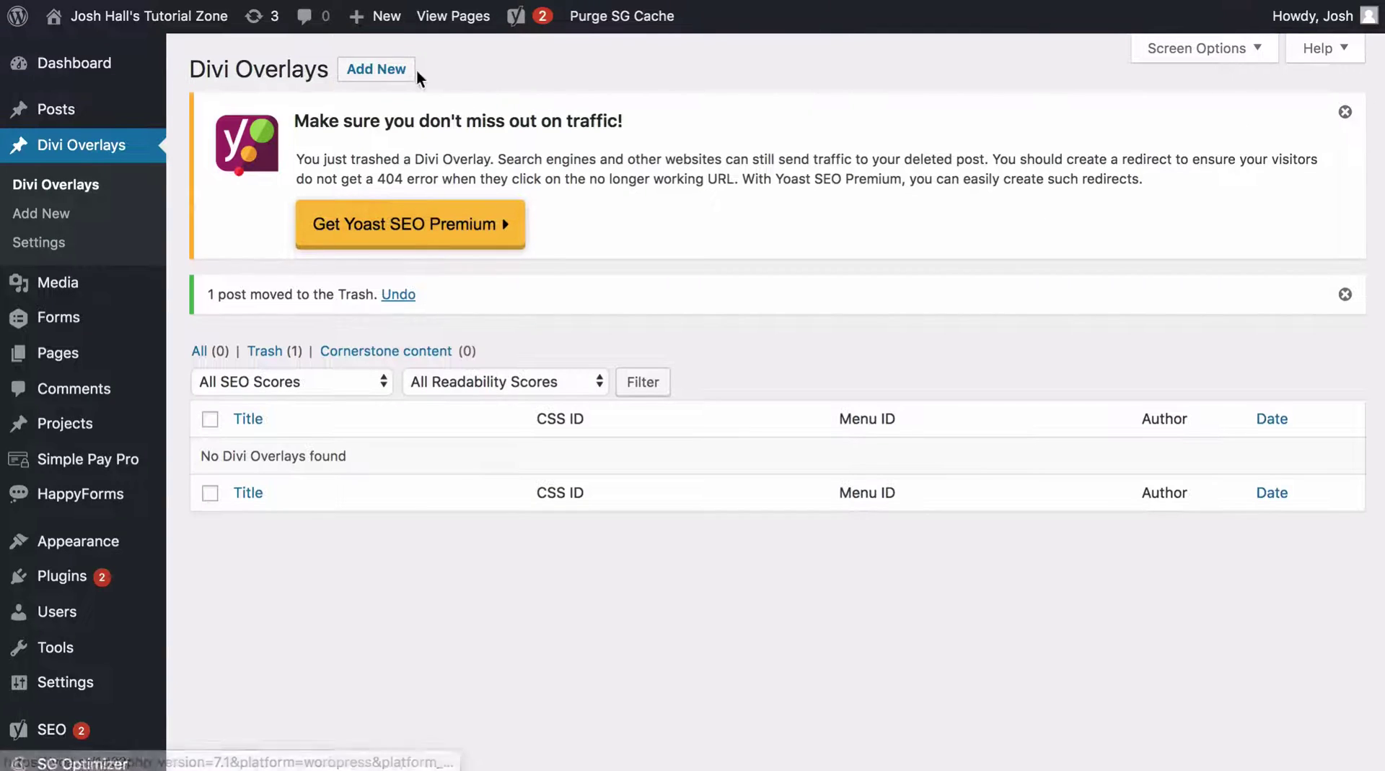
Create a new Divi overlay in WordPress titled "Button Overlay" and enable the Divi Builder for it.
left_click(398, 70)
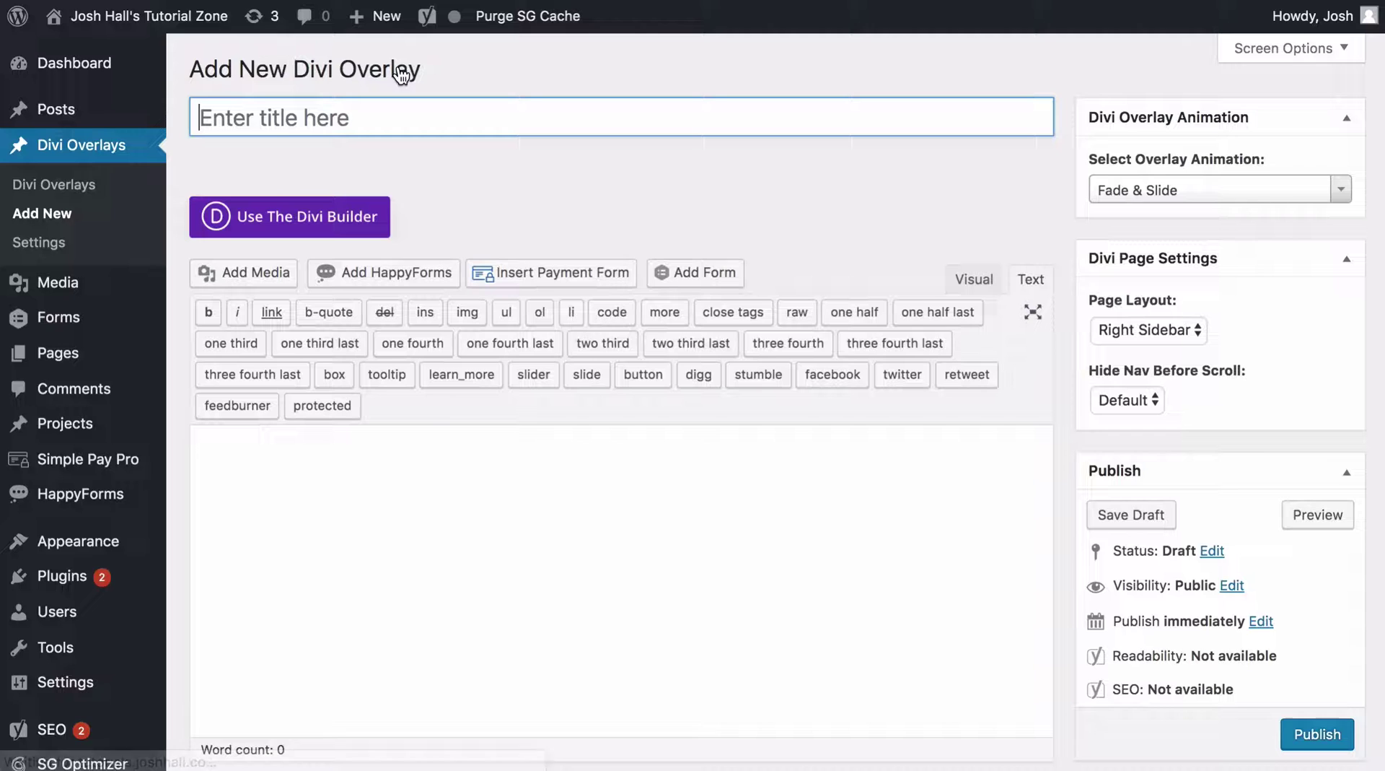
type("Bu")
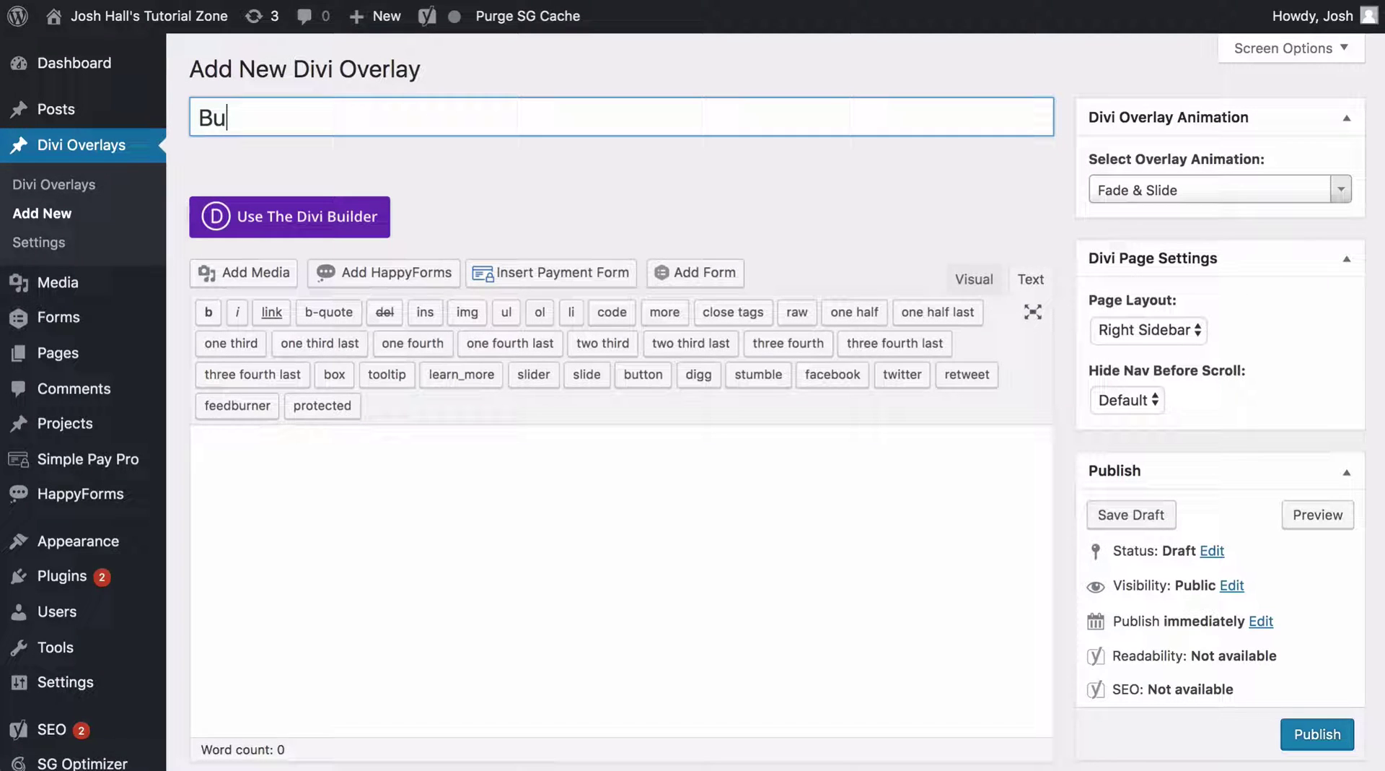
type("tton")
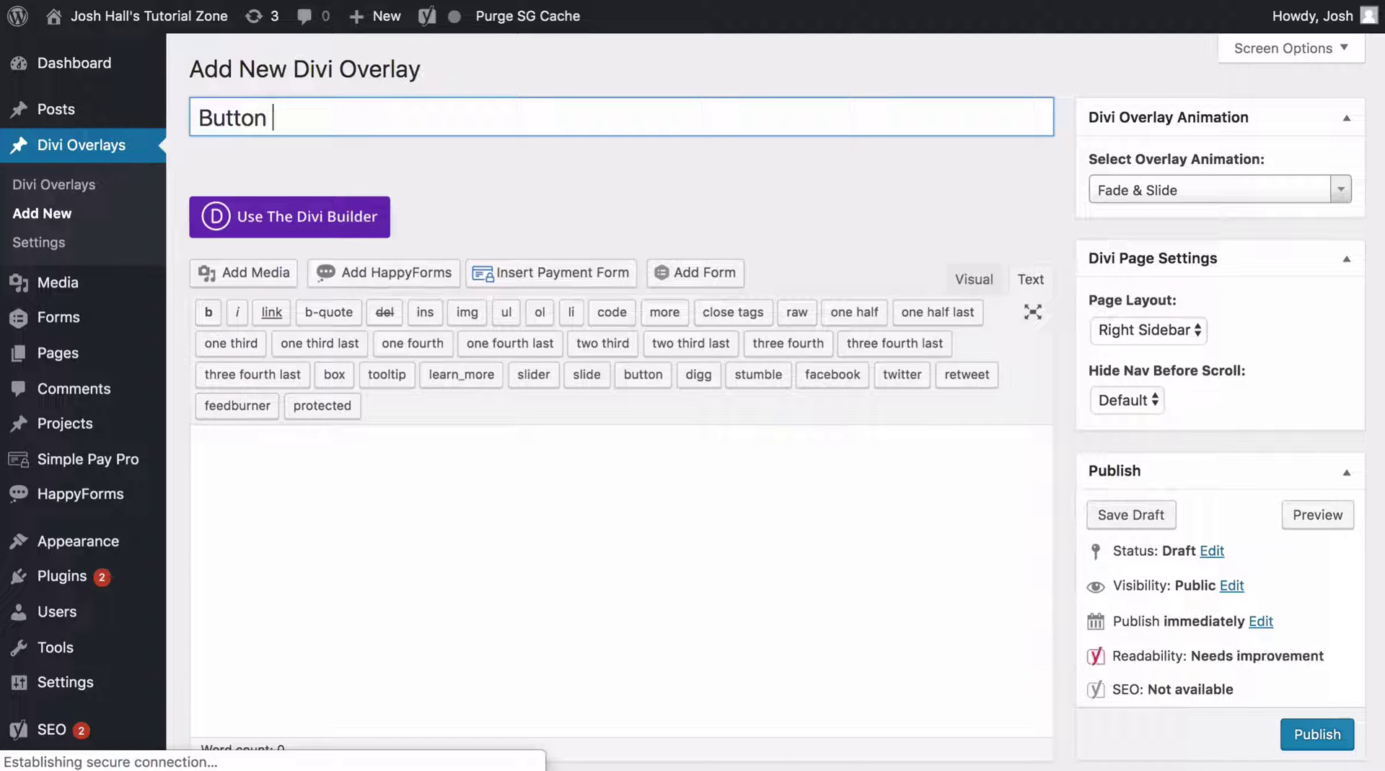
type("Overlay")
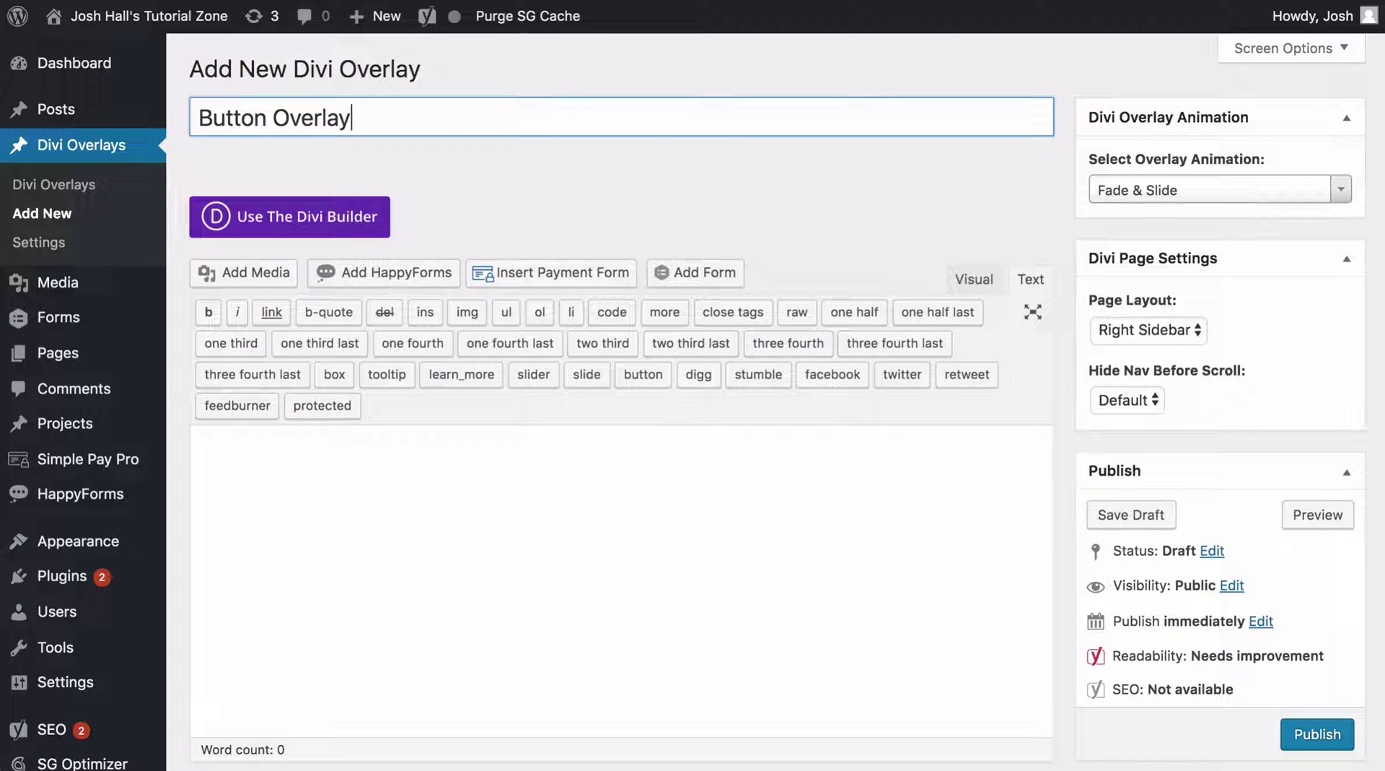
left_click(367, 224)
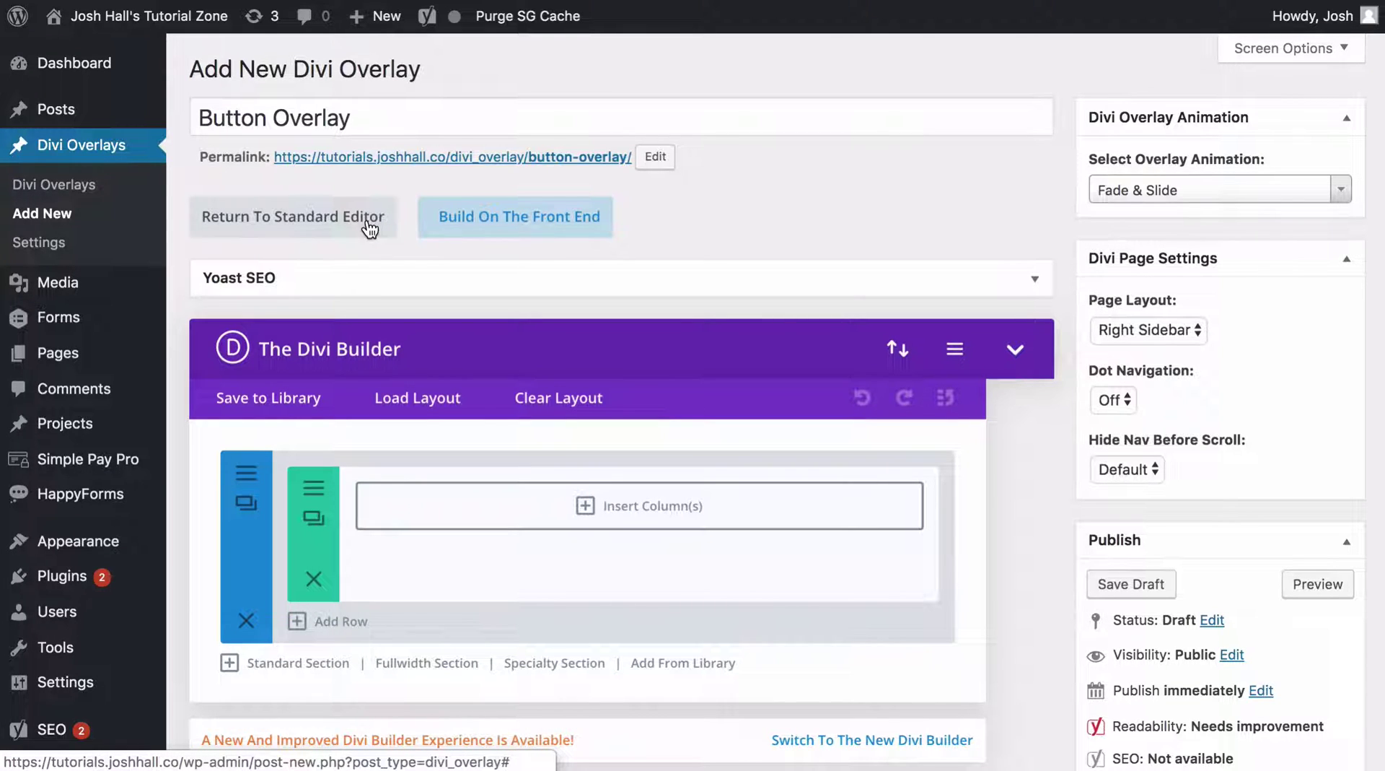
Insert a single full-width column into the overlay's empty row.
scroll(1007, 219, "down", 1)
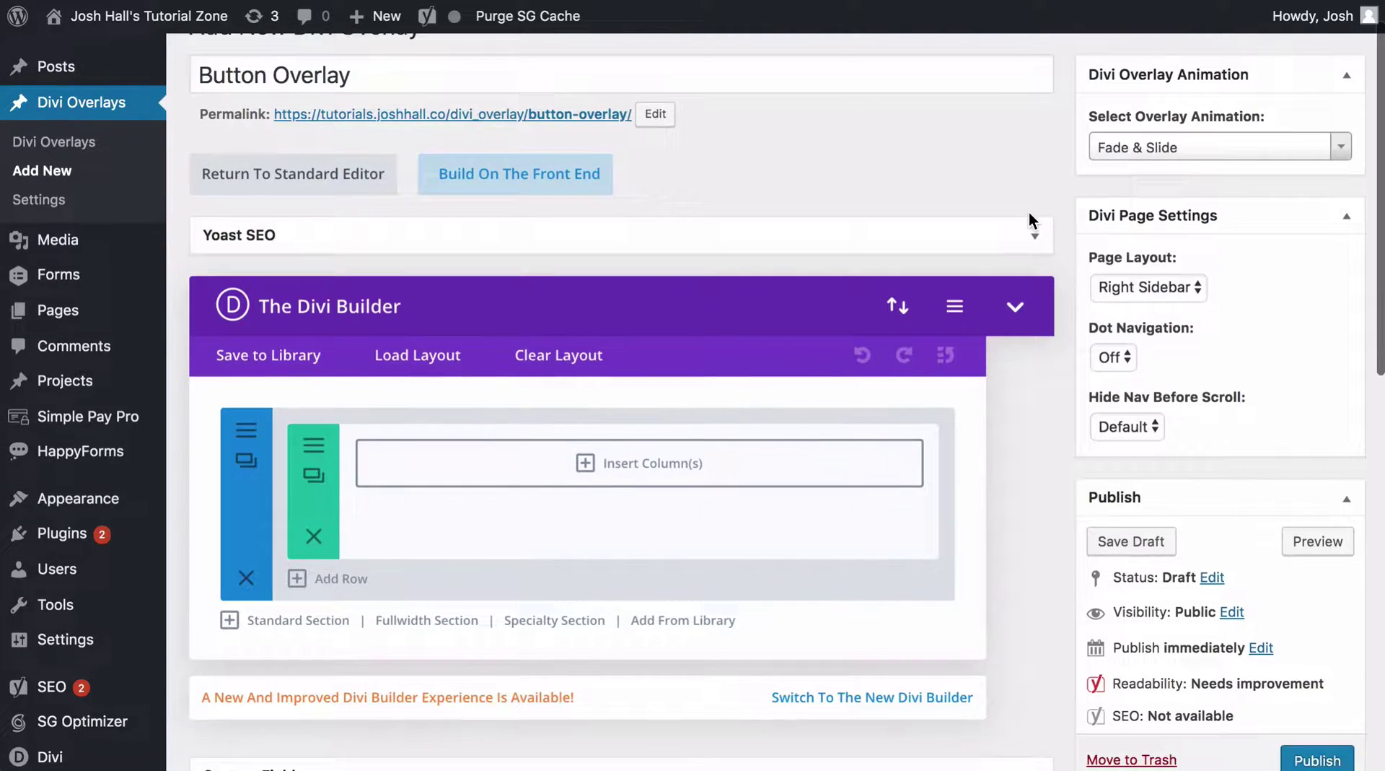
scroll(1029, 216, "up", 1)
scroll(1029, 211, "down", 1)
left_click(649, 442)
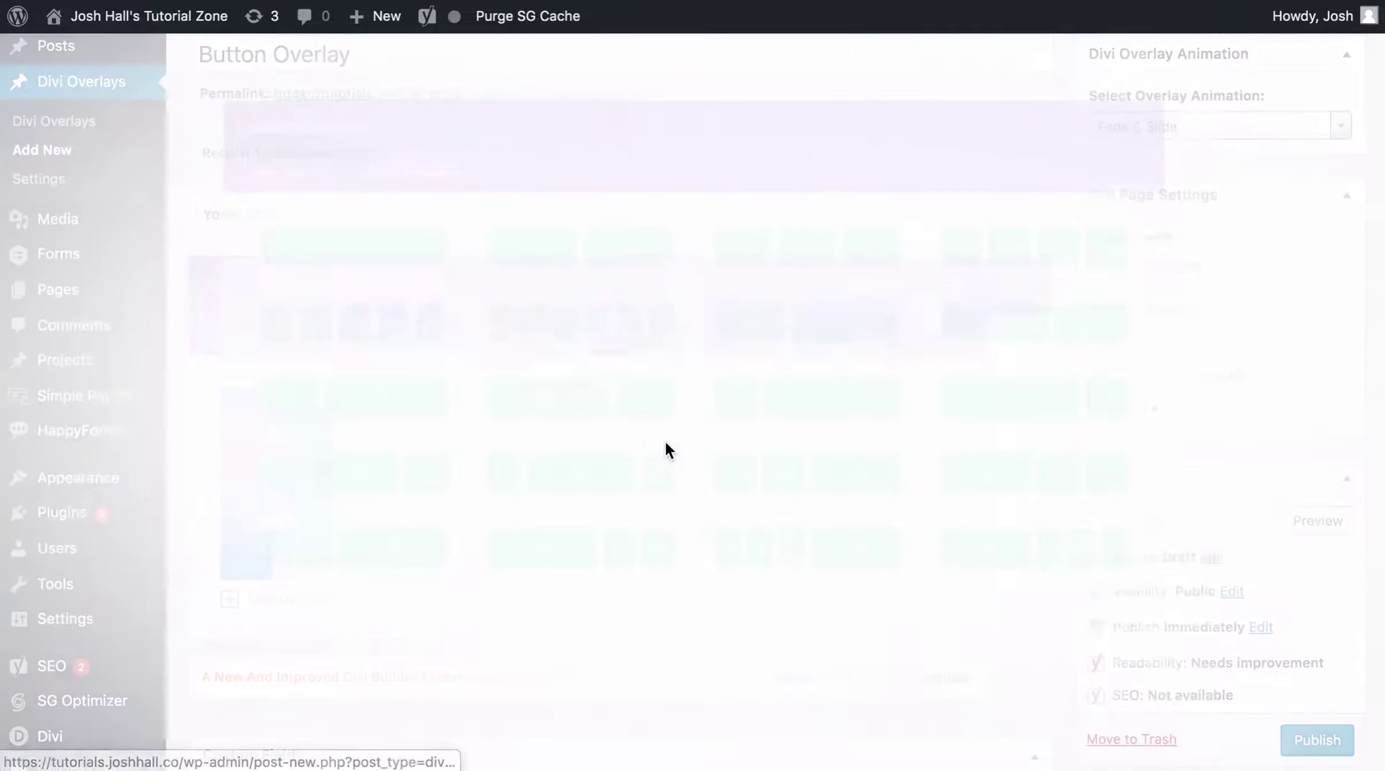
left_click(361, 235)
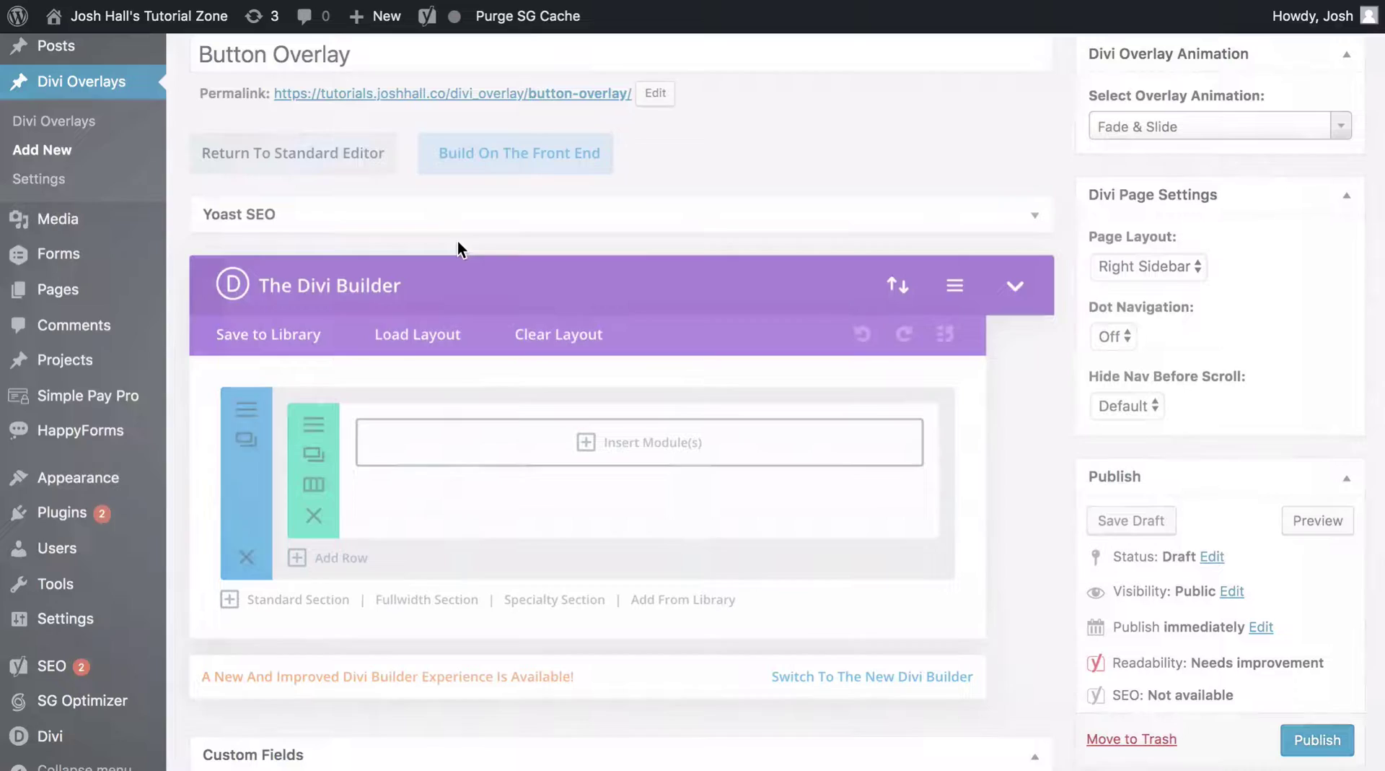
Add a Video module to the column, leaving its content settings blank, and save it.
left_click(633, 442)
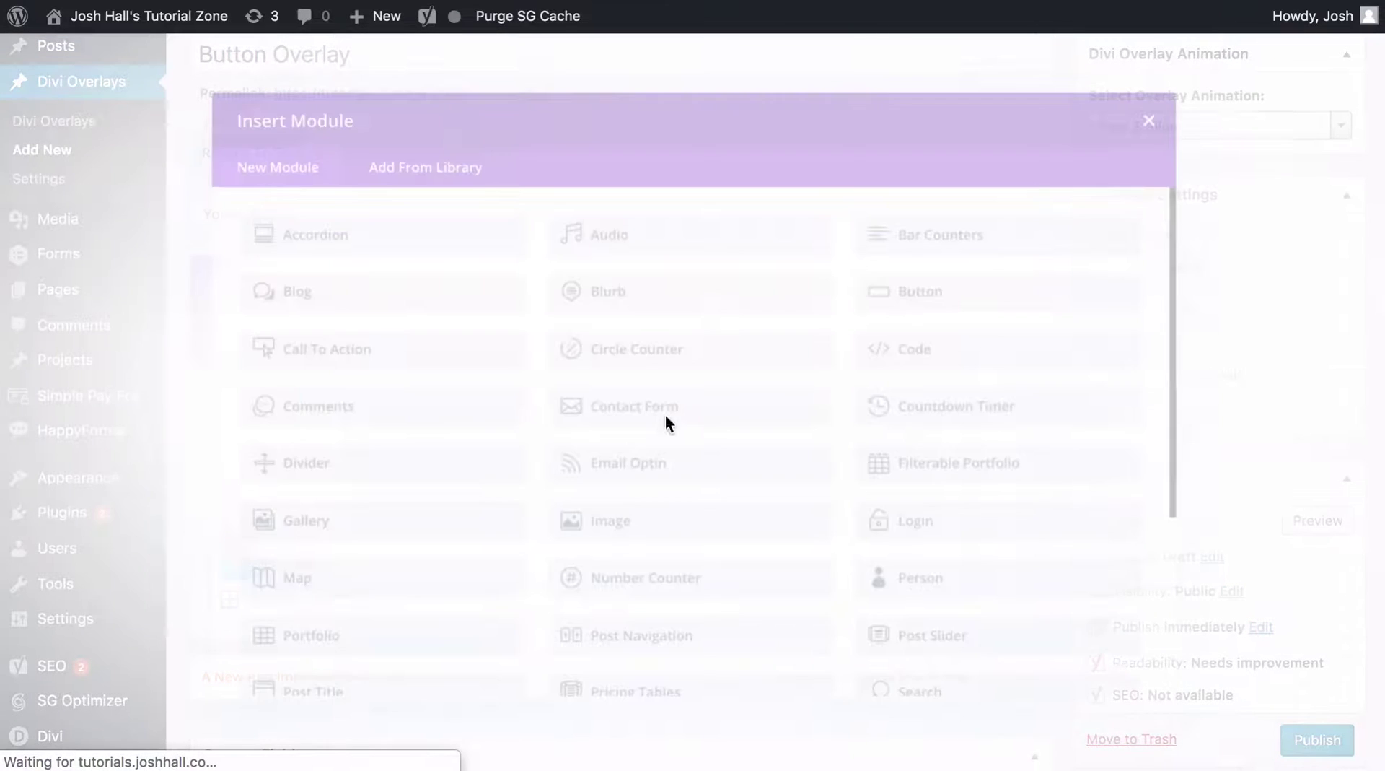
scroll(742, 404, "down", 5)
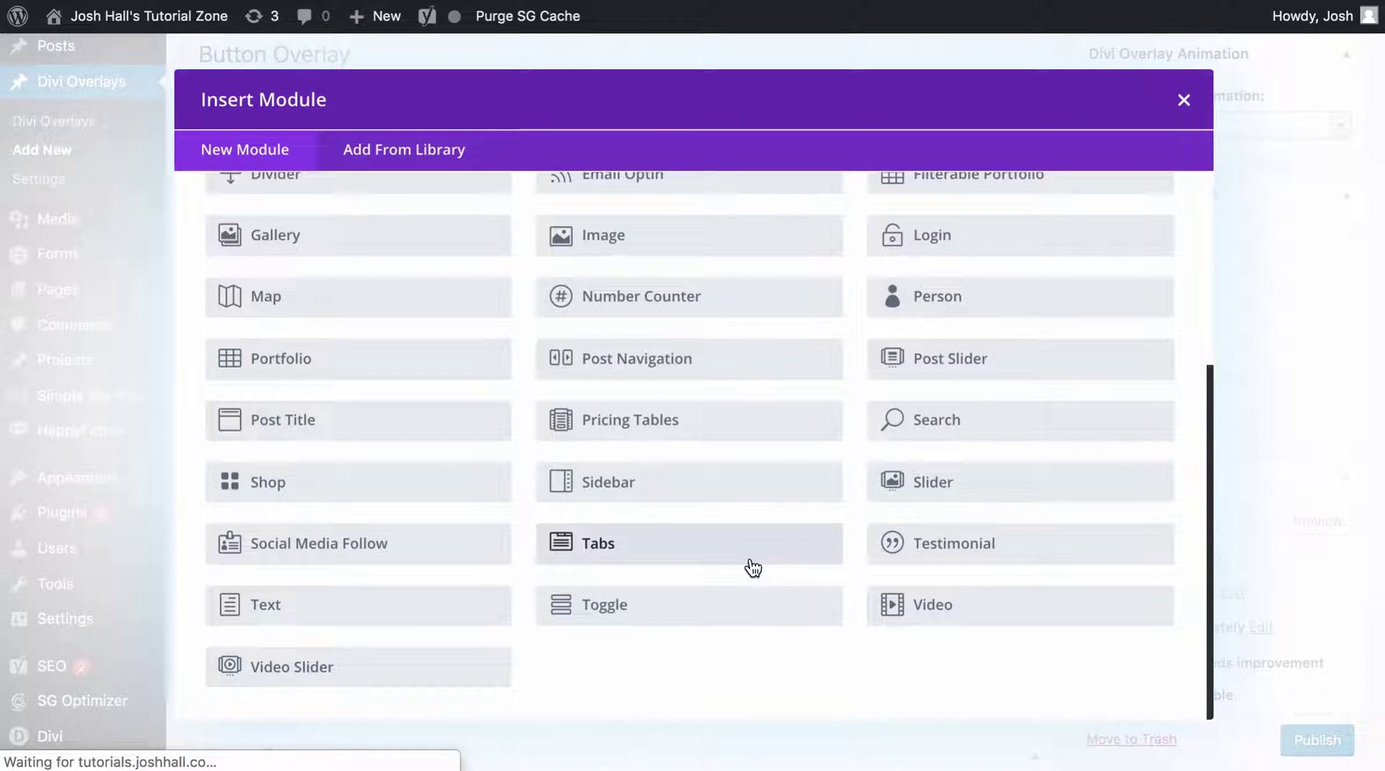
left_click(939, 618)
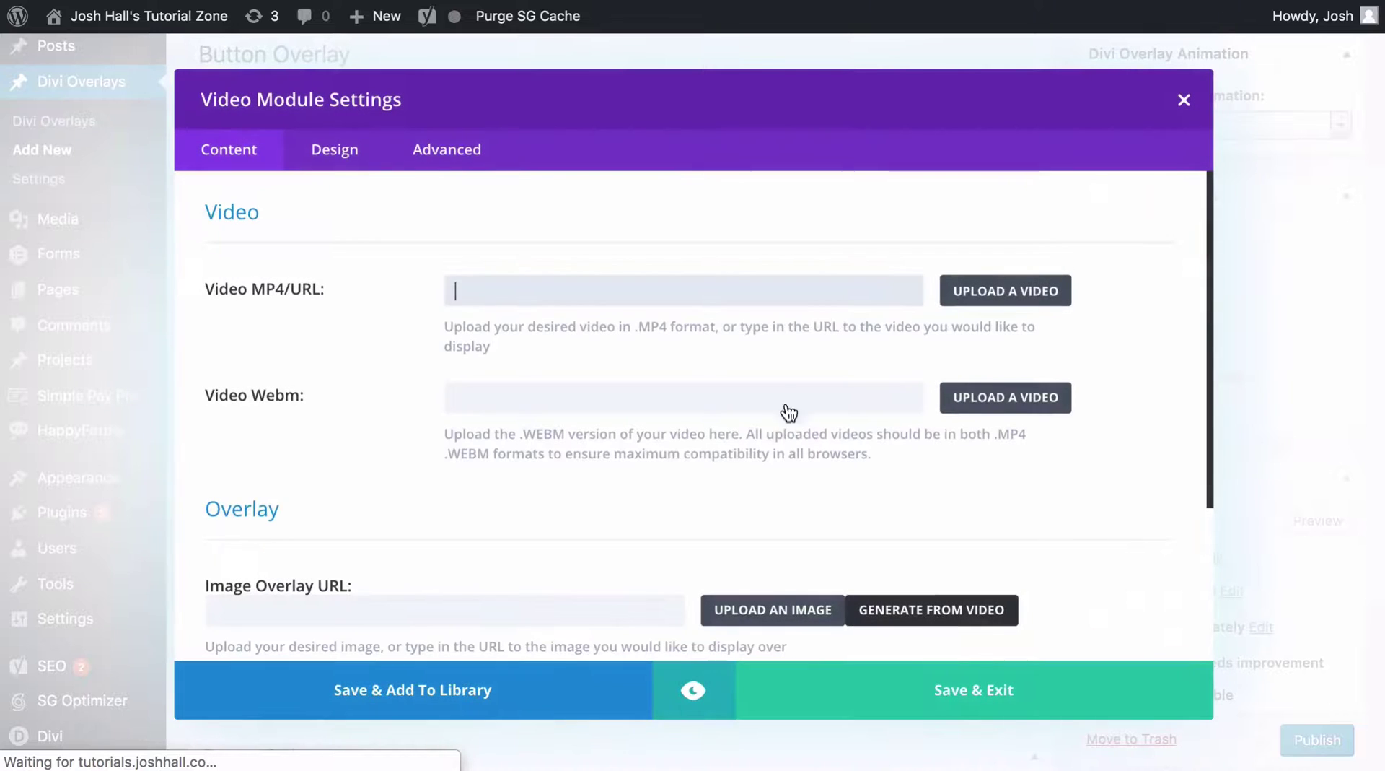
scroll(762, 327, "down", 3)
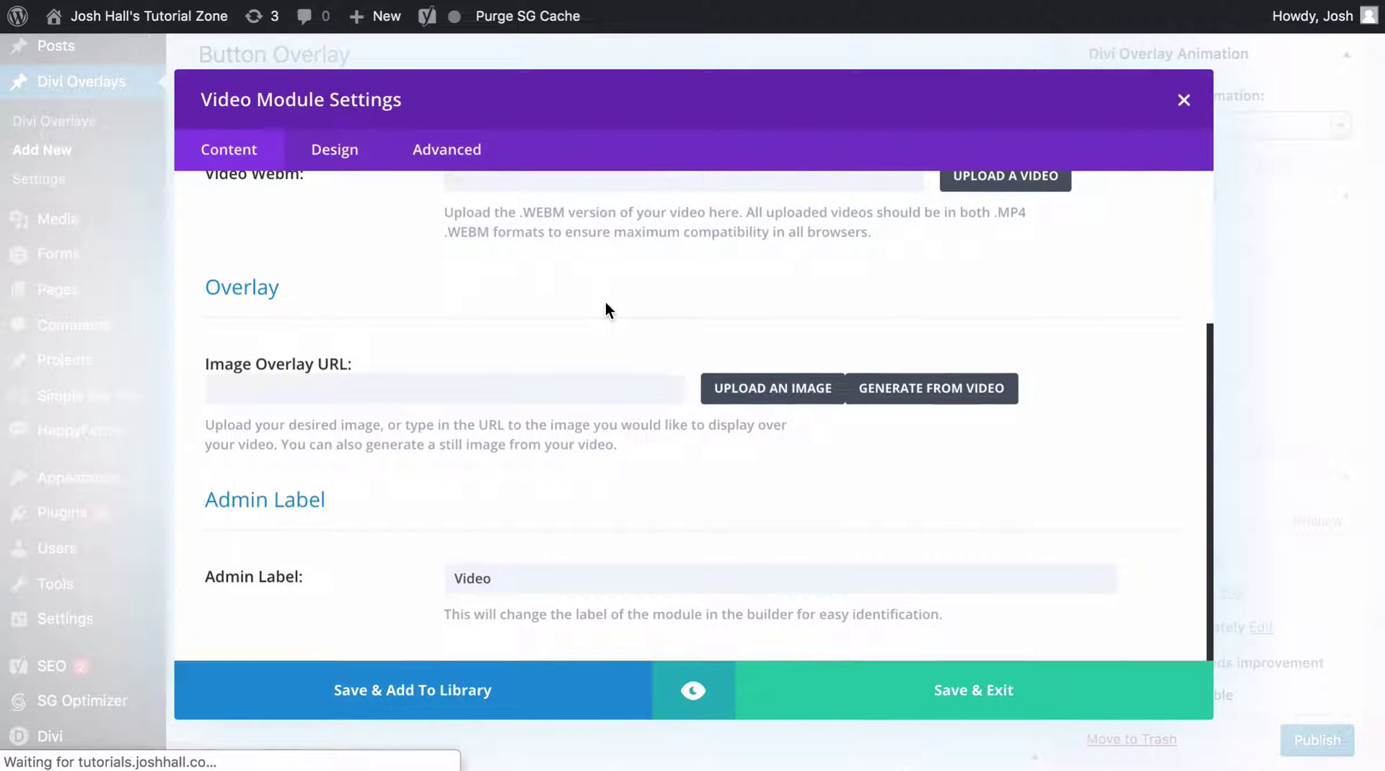
left_click(921, 684)
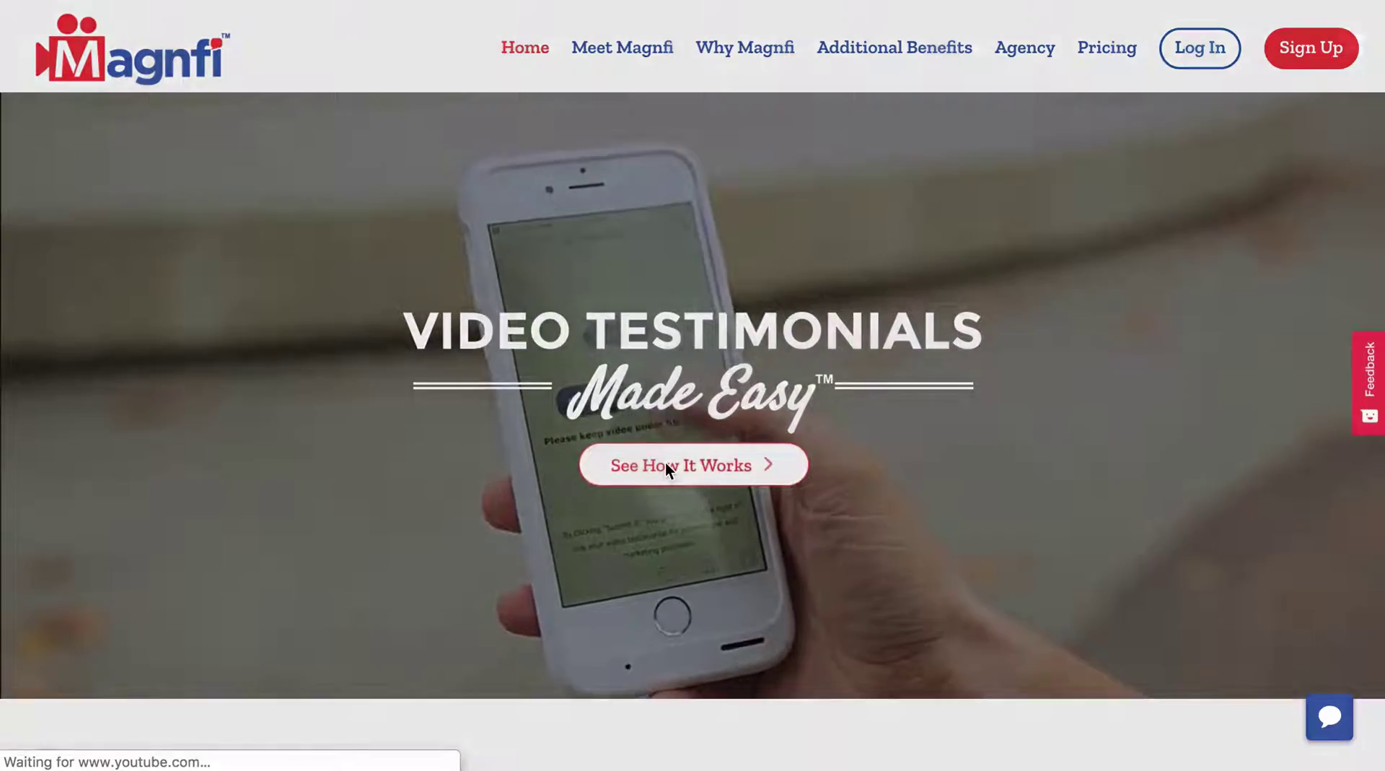
Check the Magnfi site's video overlay again as a layout reference, including the button beneath the video.
left_click(666, 464)
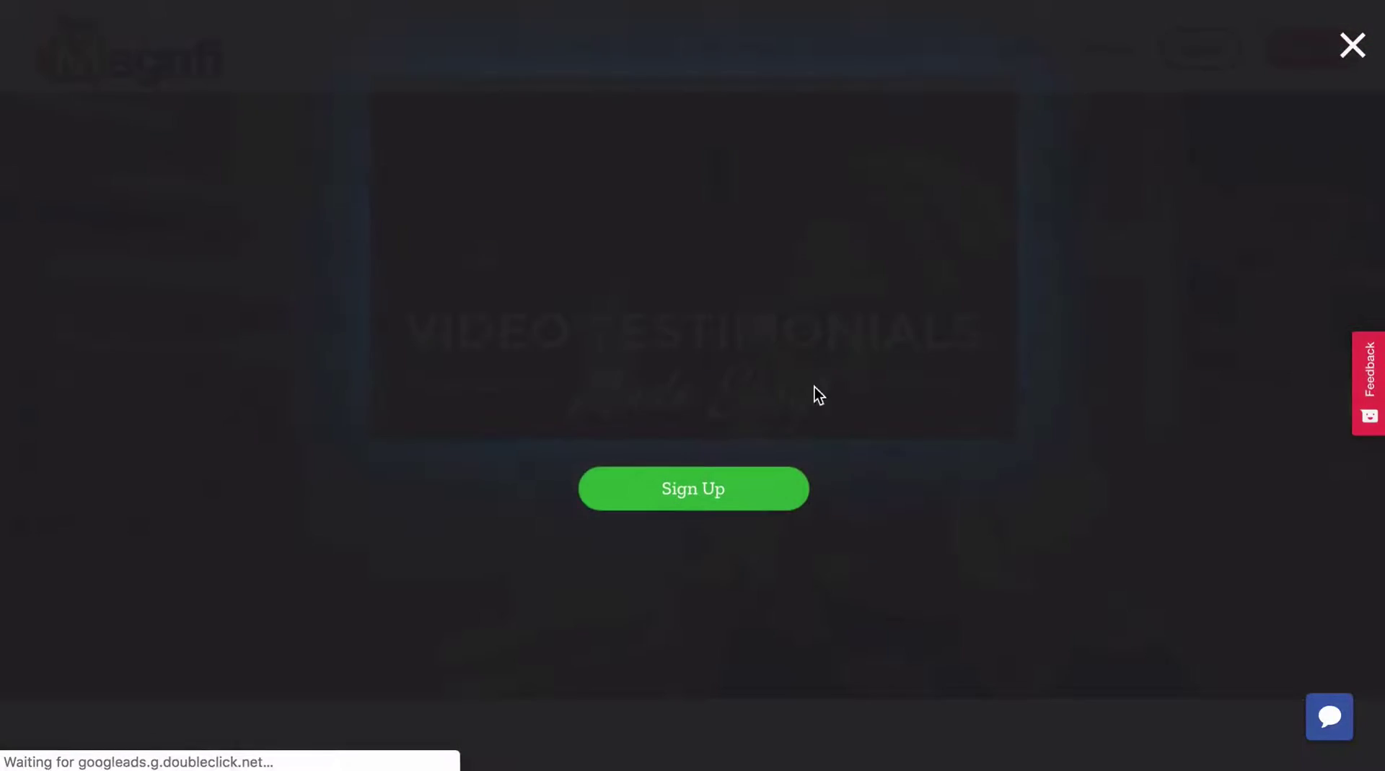
left_click(1270, 43)
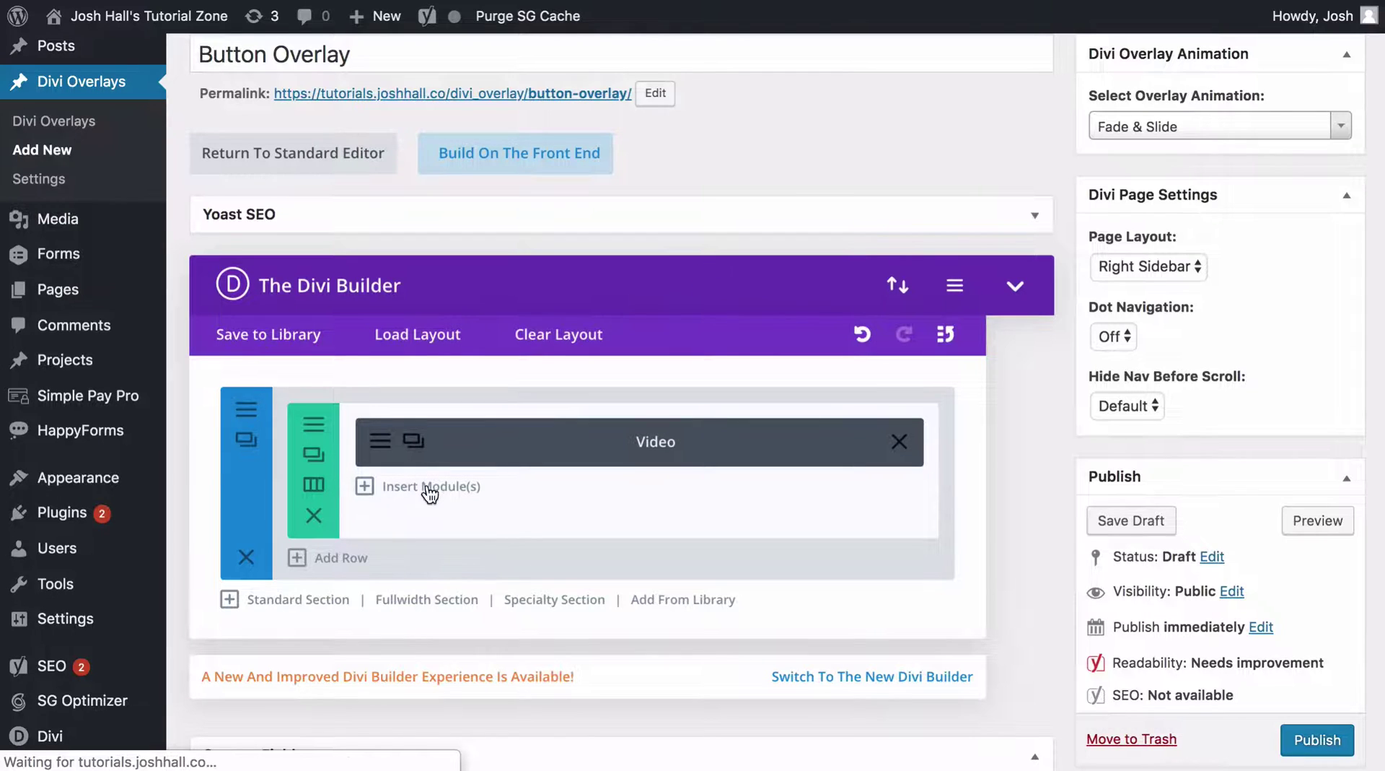
Add a Button module below the Video module and set its button text to "Sign Up".
left_click(431, 486)
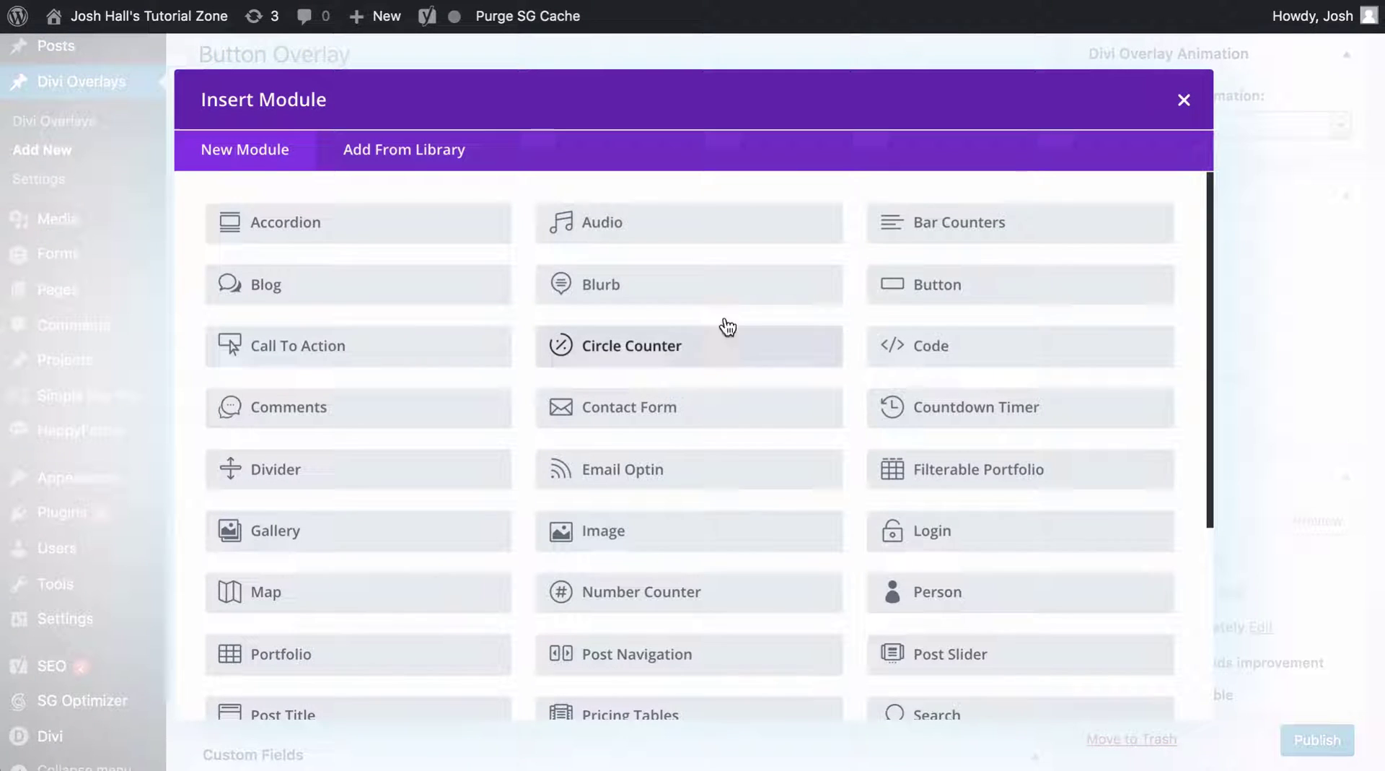
left_click(969, 298)
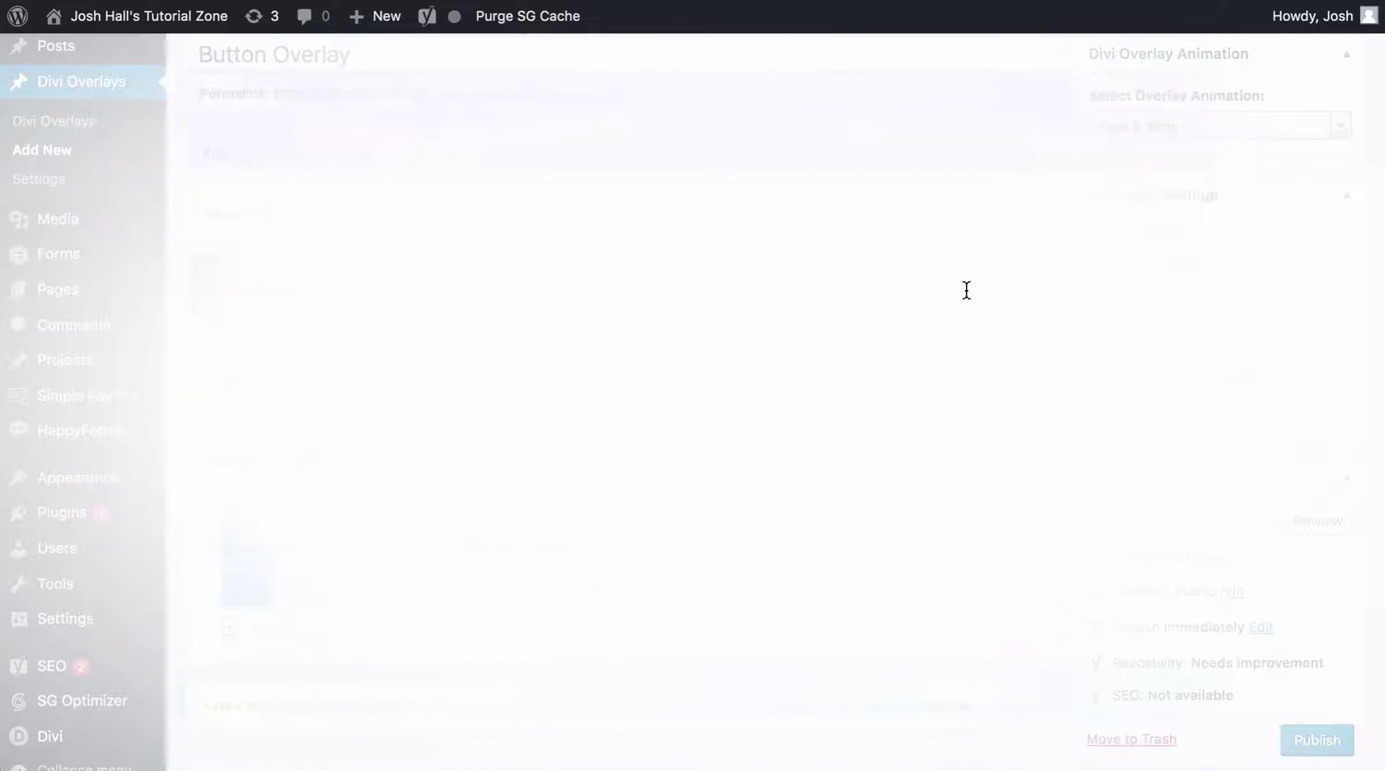
type("Sign Up")
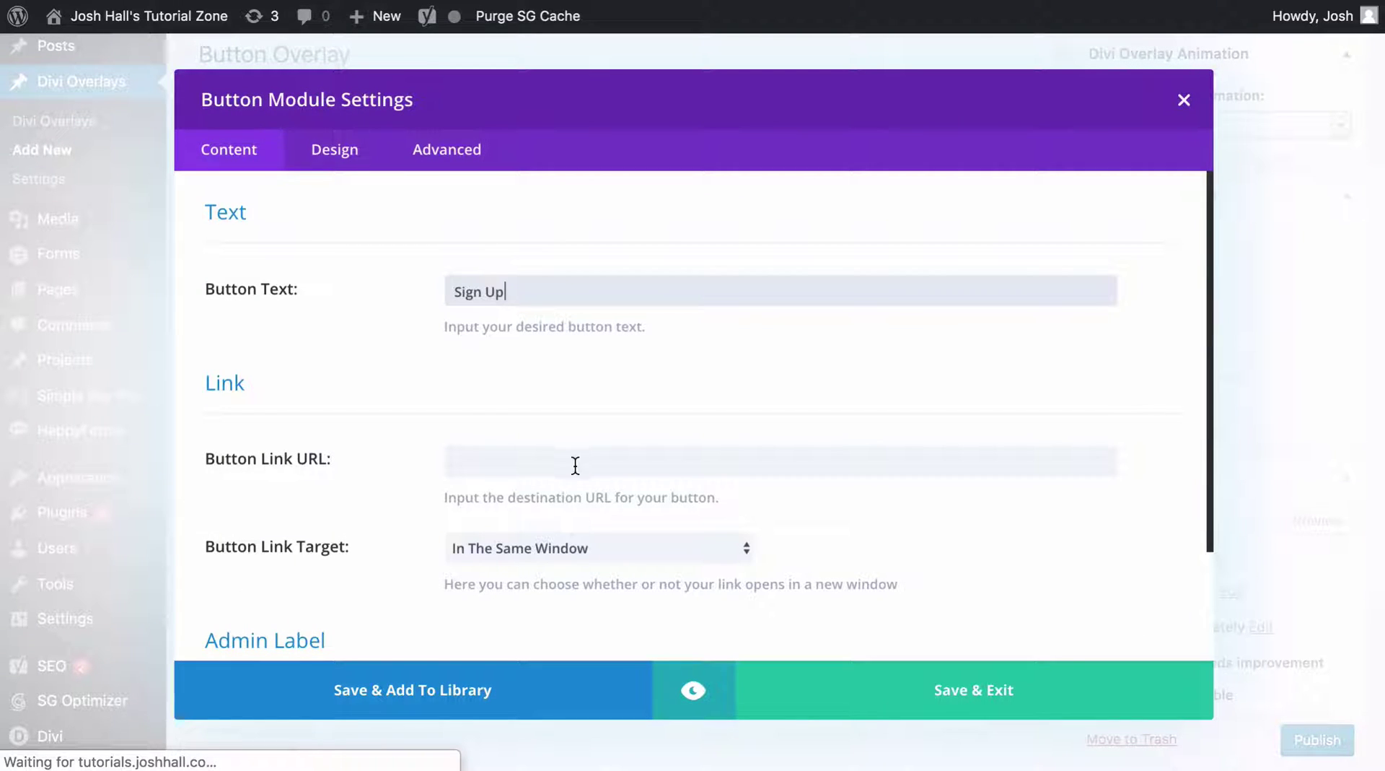
scroll(671, 390, "down", 1)
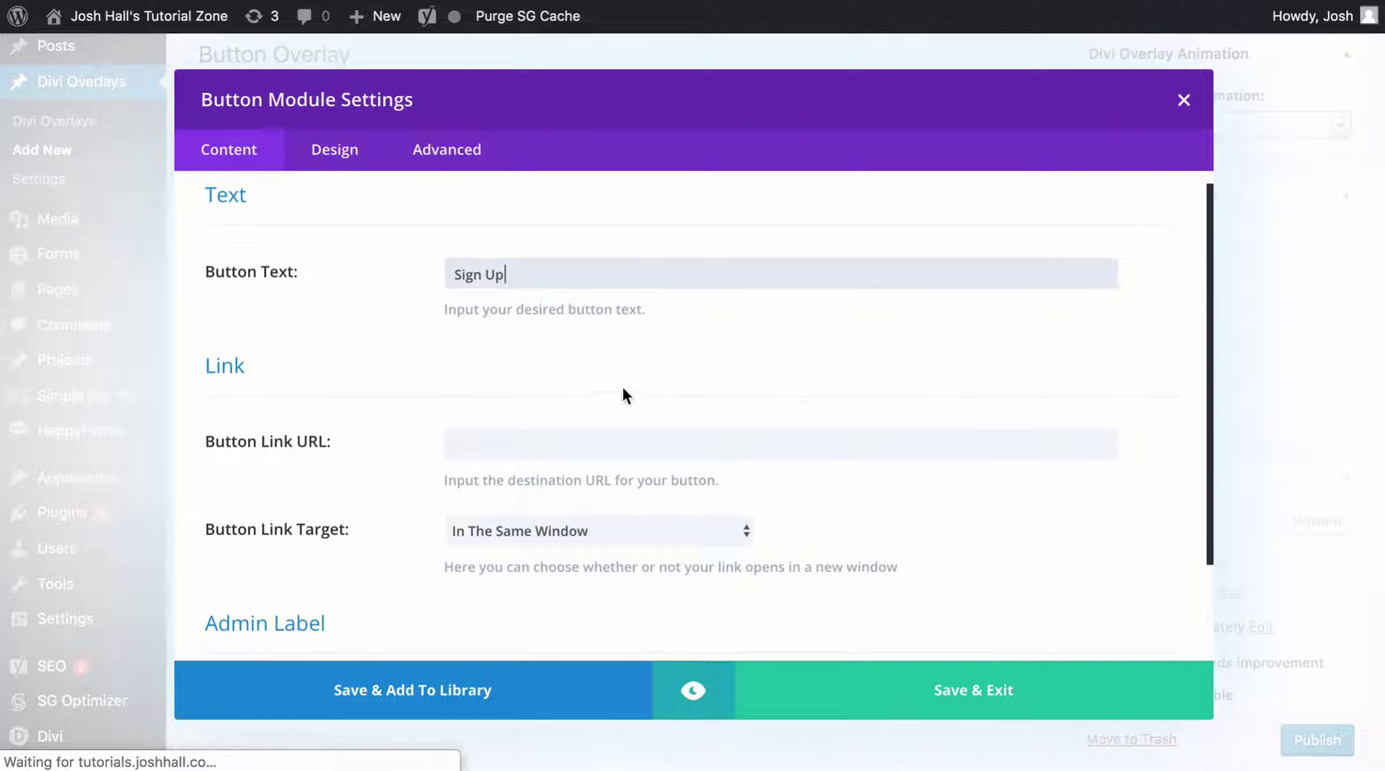
Set the button's text color to Light and its alignment to center, and save the module.
left_click(344, 156)
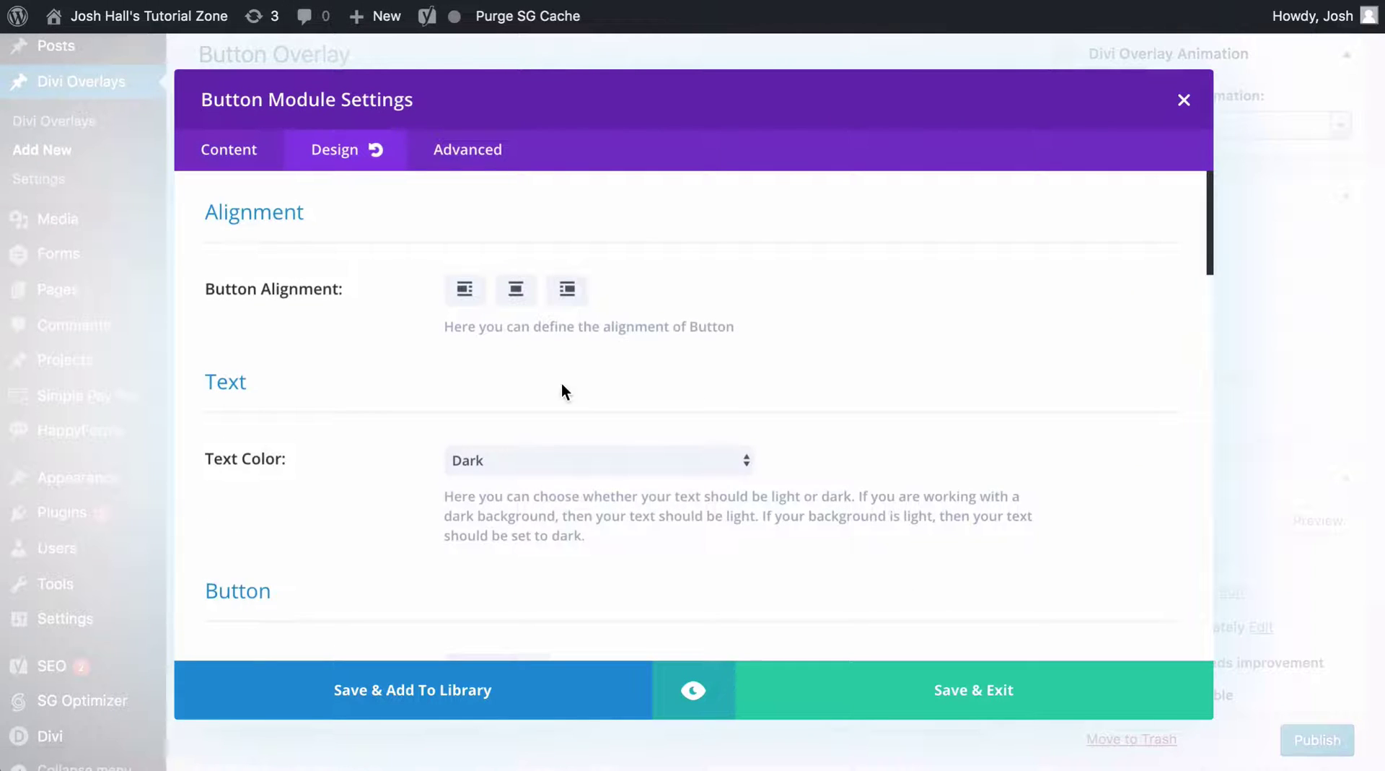
left_click(557, 466)
left_click(557, 446)
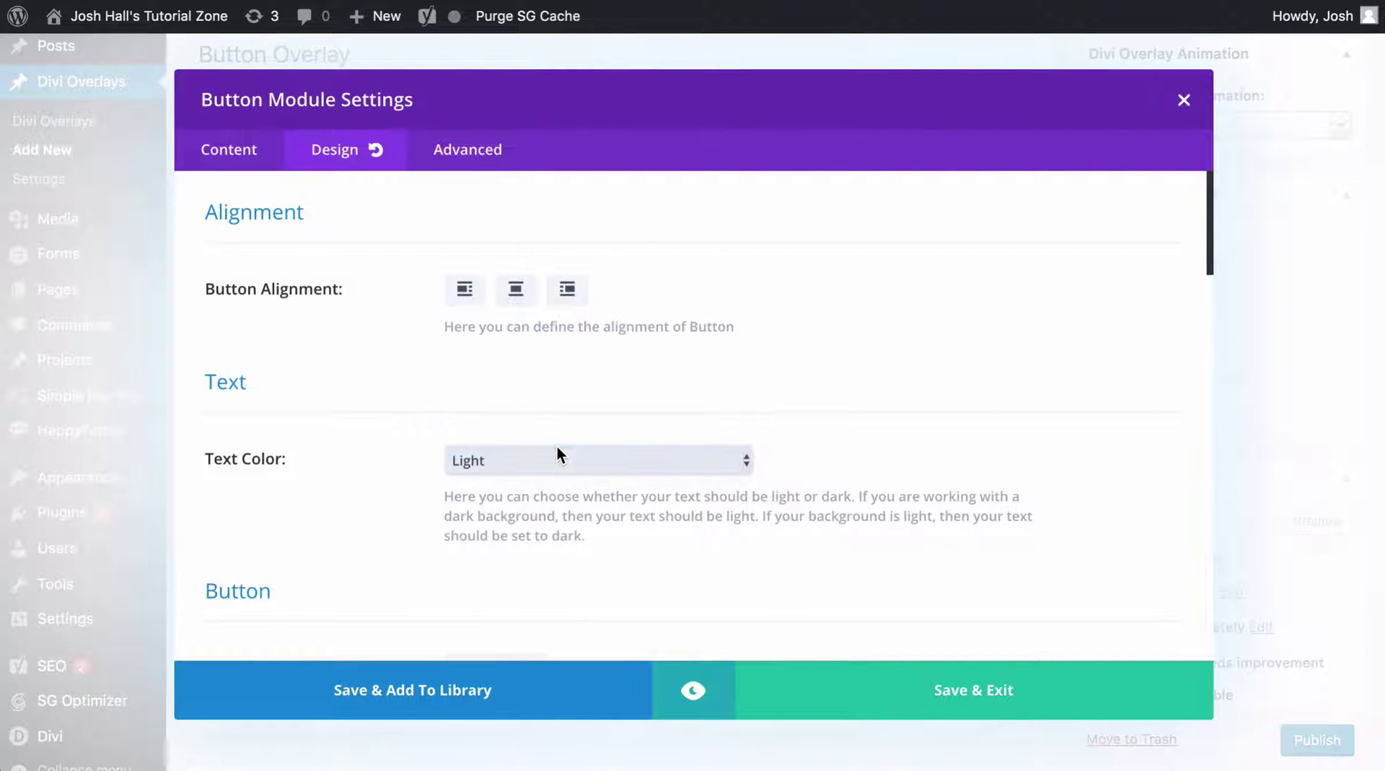
left_click(525, 296)
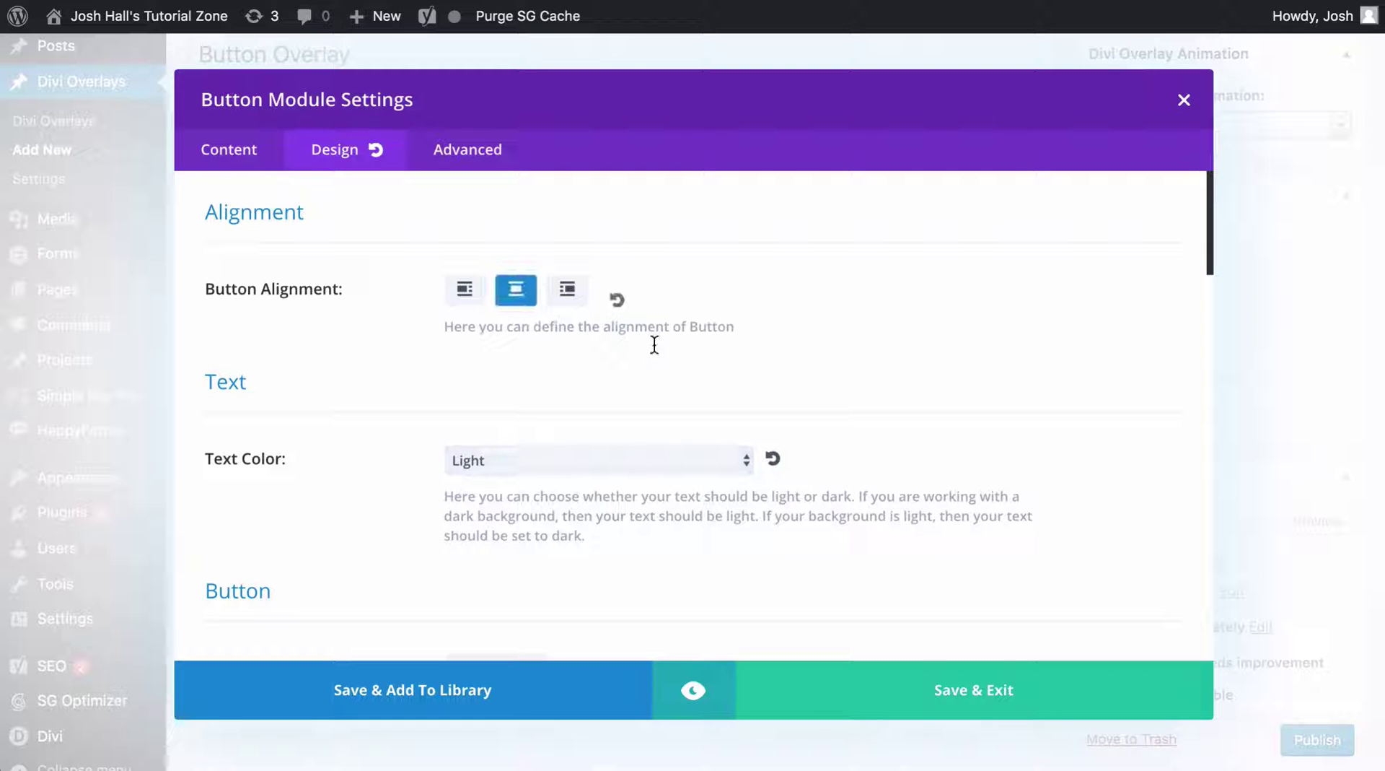
left_click(946, 704)
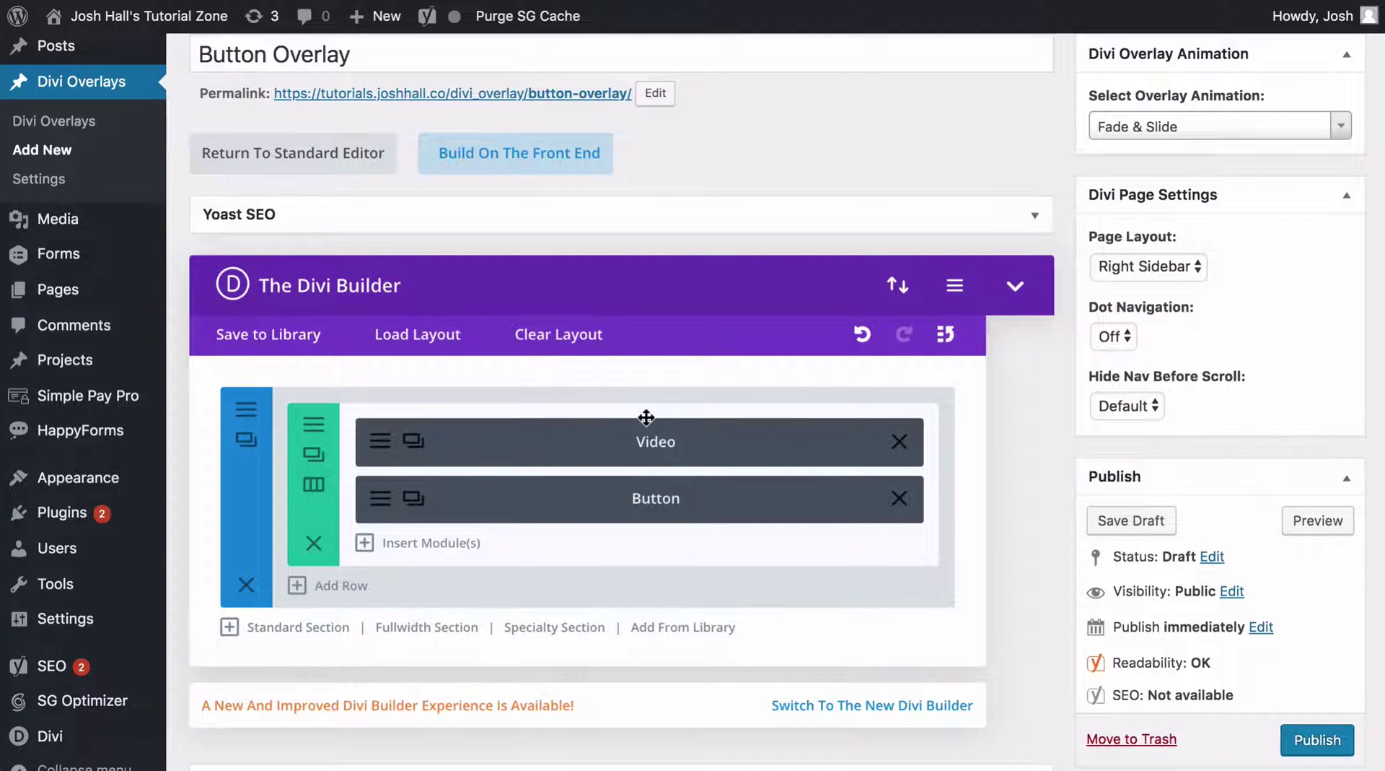
scroll(1021, 409, "down", 4)
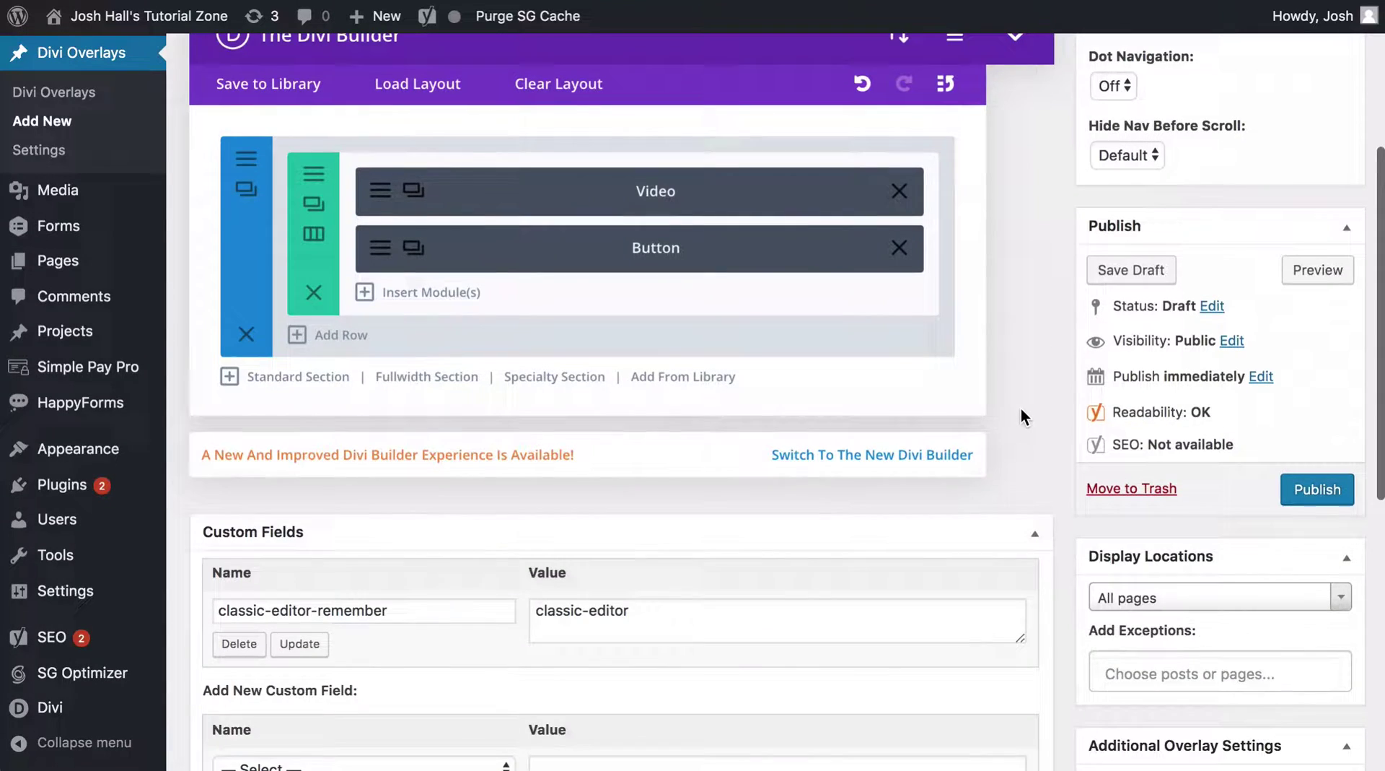
scroll(1021, 409, "up", 5)
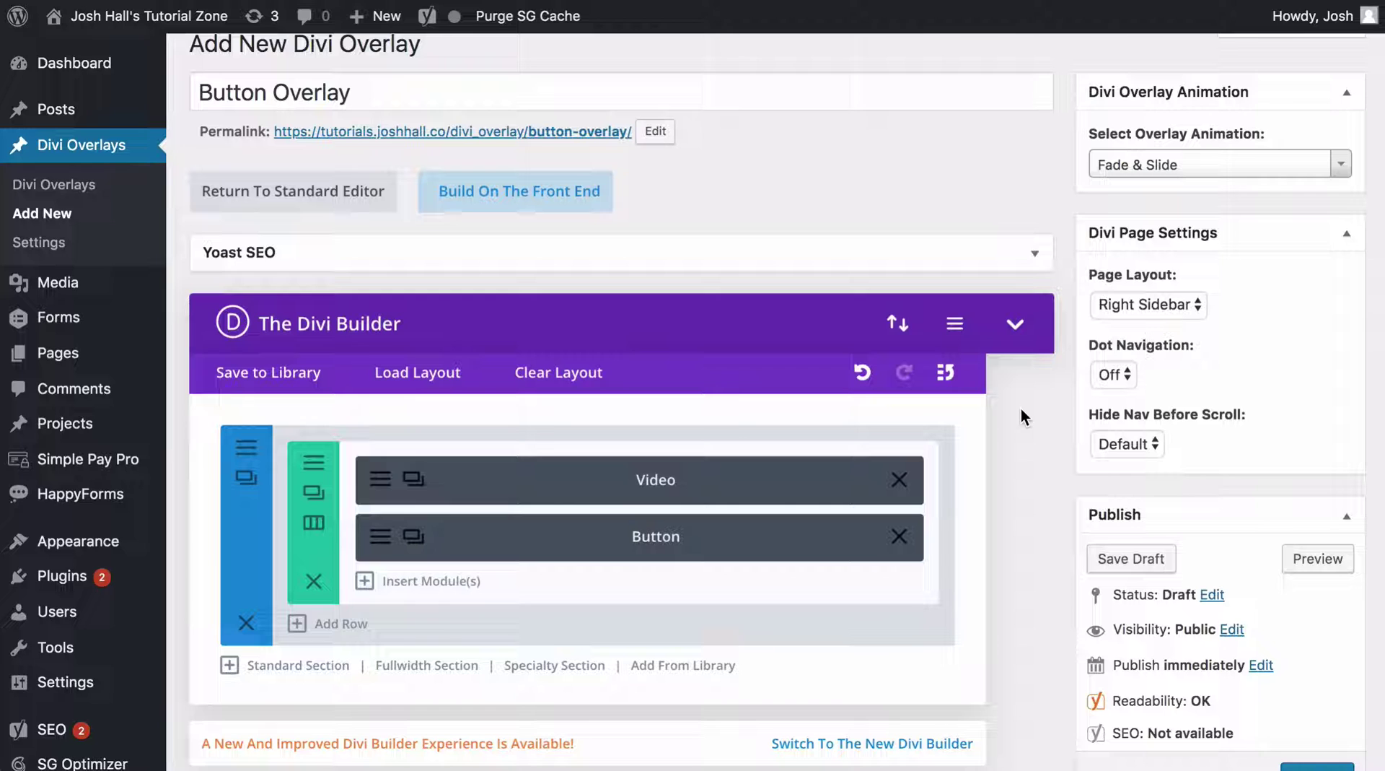
Review the overlay animation choices and the Get Started overlay on the Compound Value Advisers site, keeping Fade & Slide selected.
scroll(1021, 417, "up", 1)
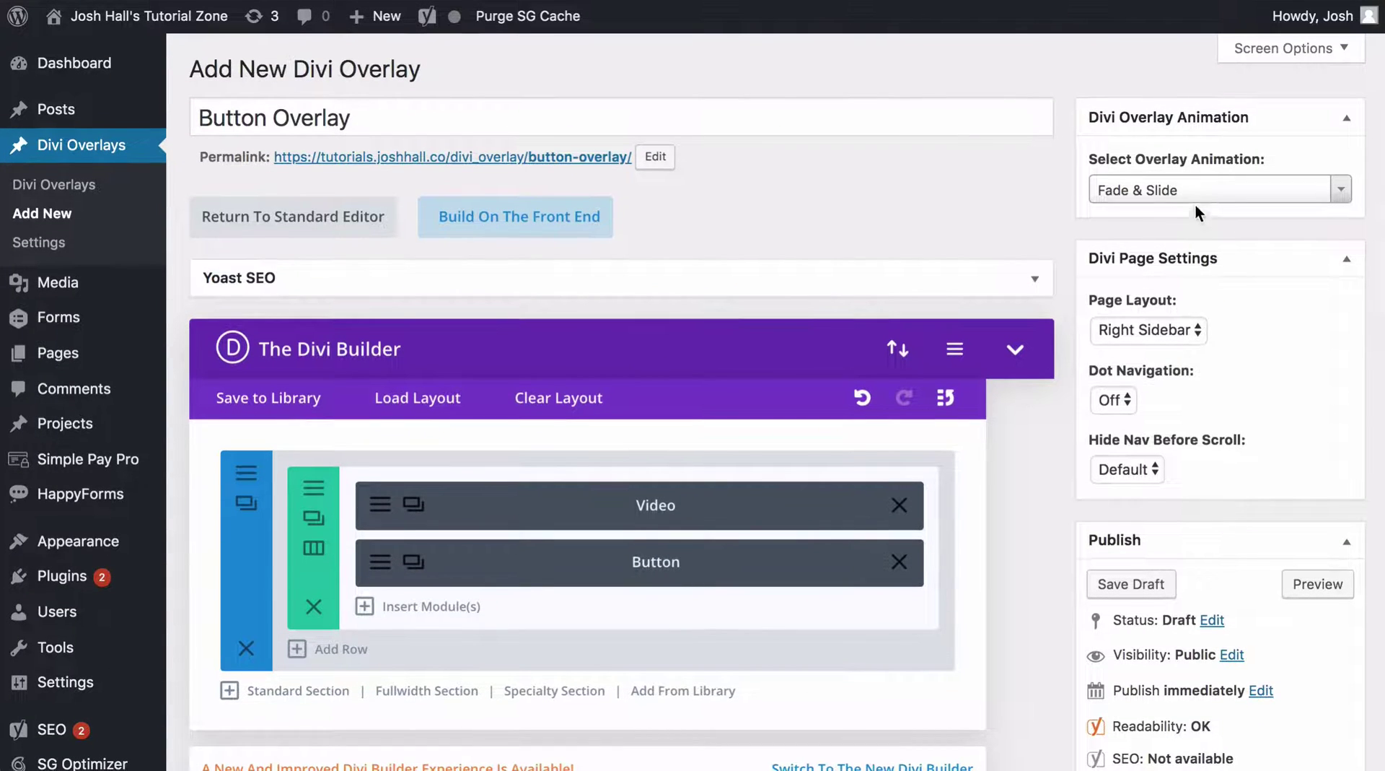
left_click(1202, 192)
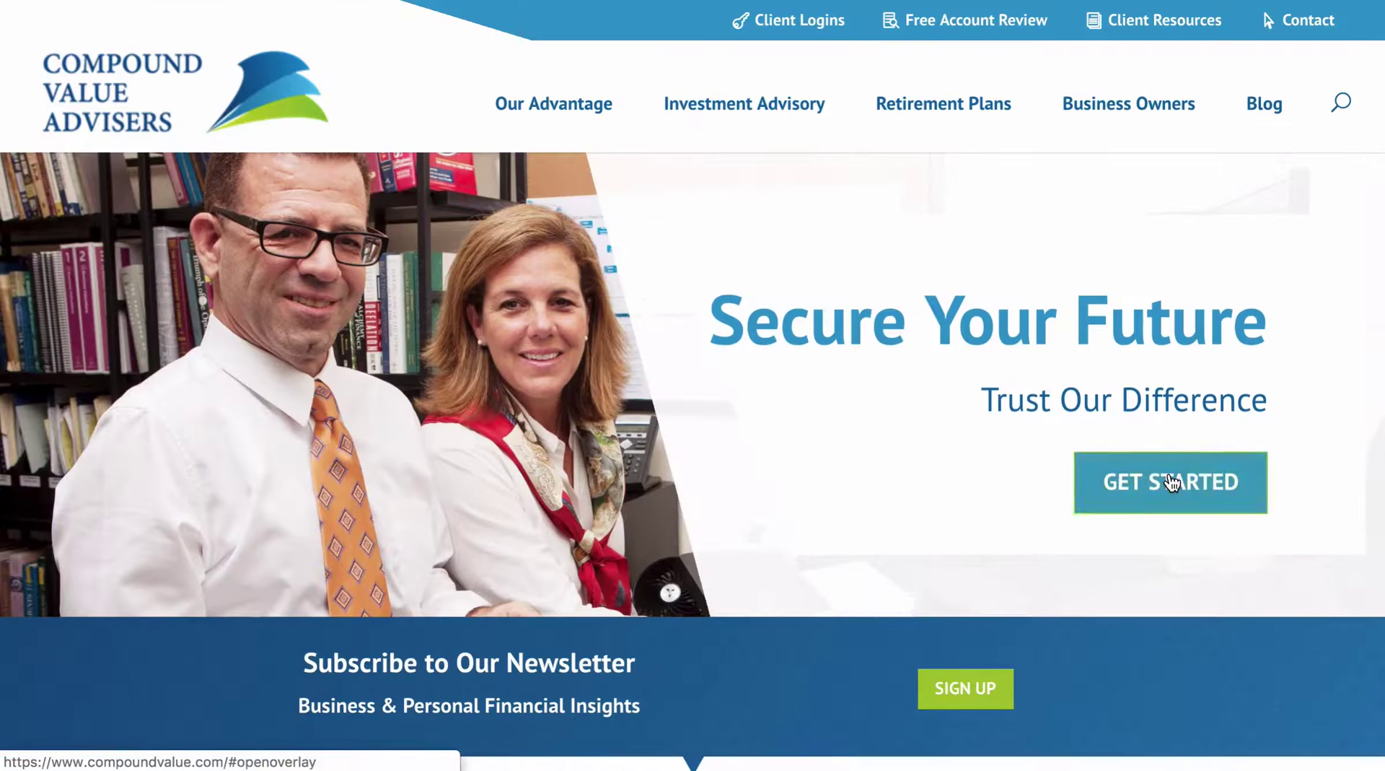
left_click(1169, 477)
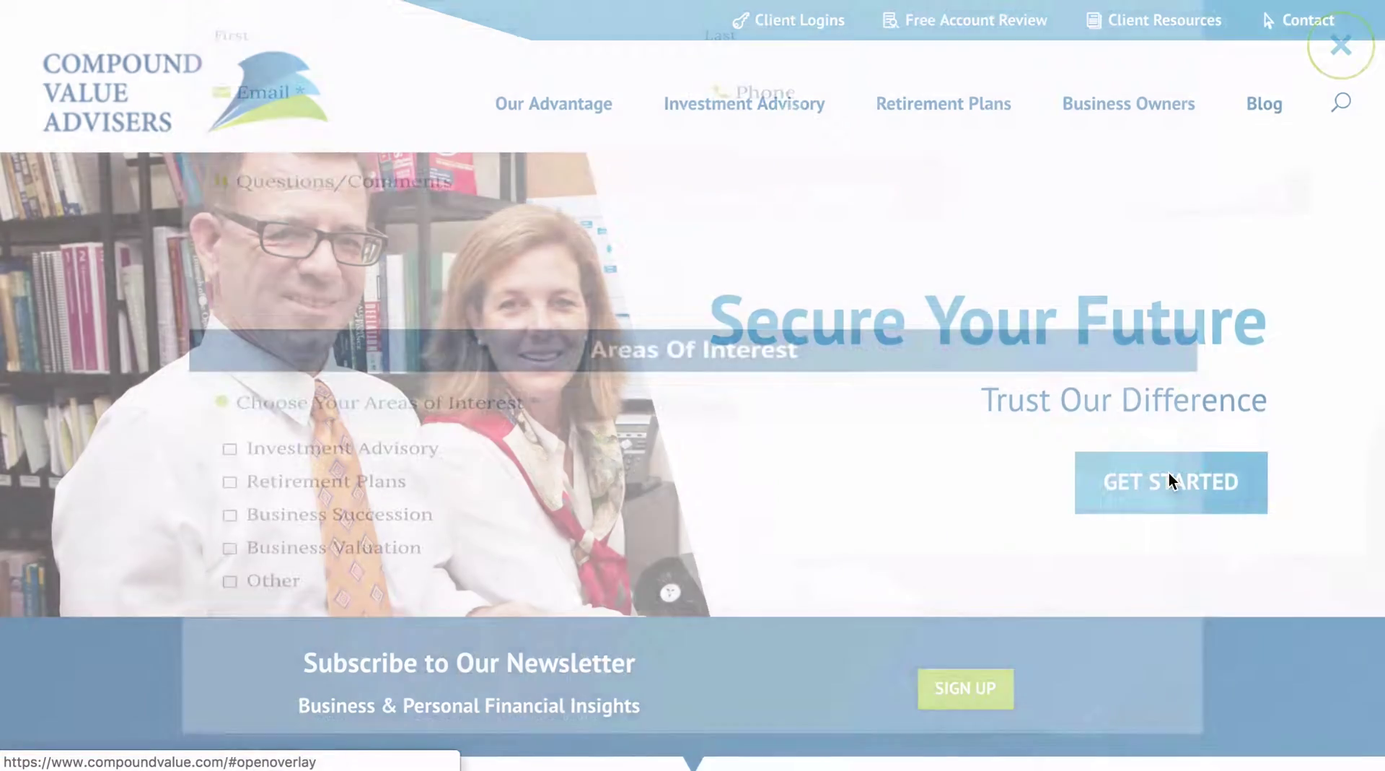
left_click(1317, 75)
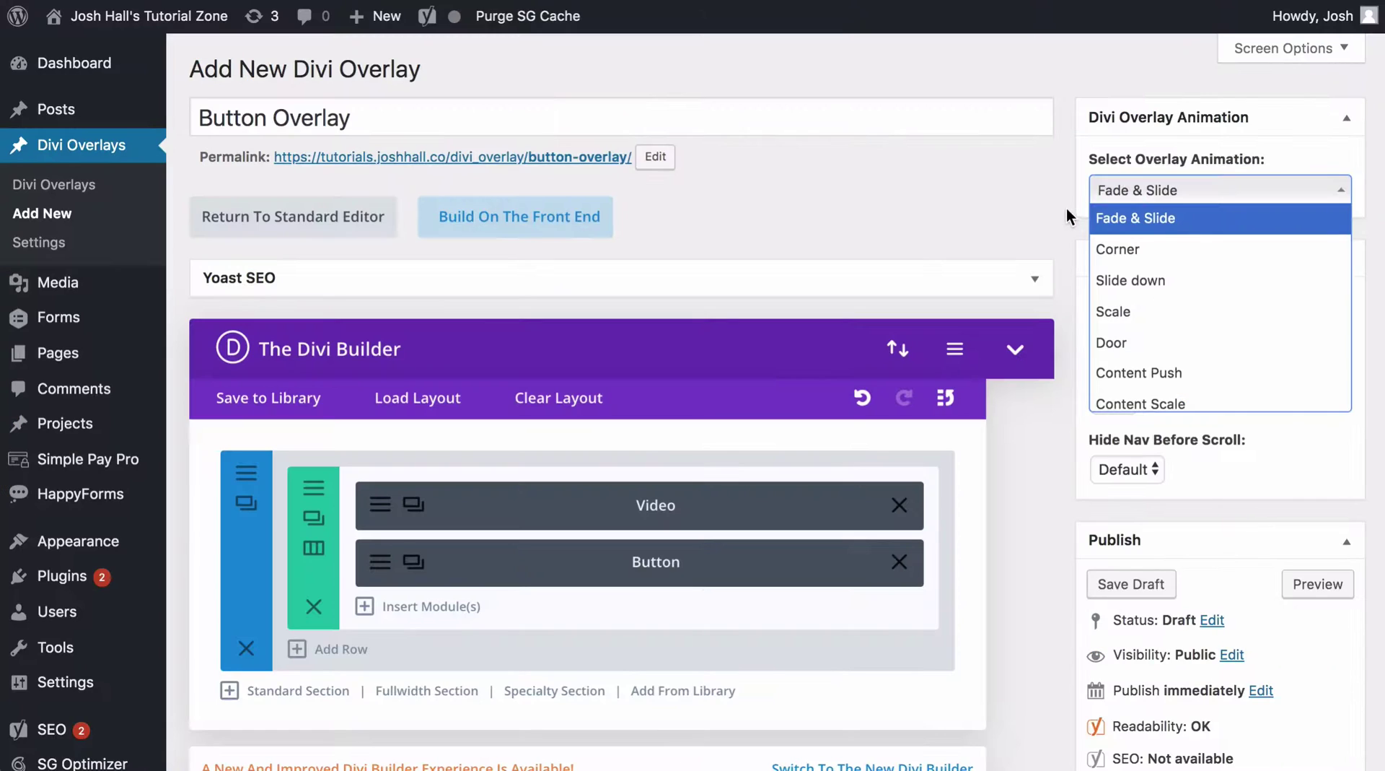
left_click(1066, 206)
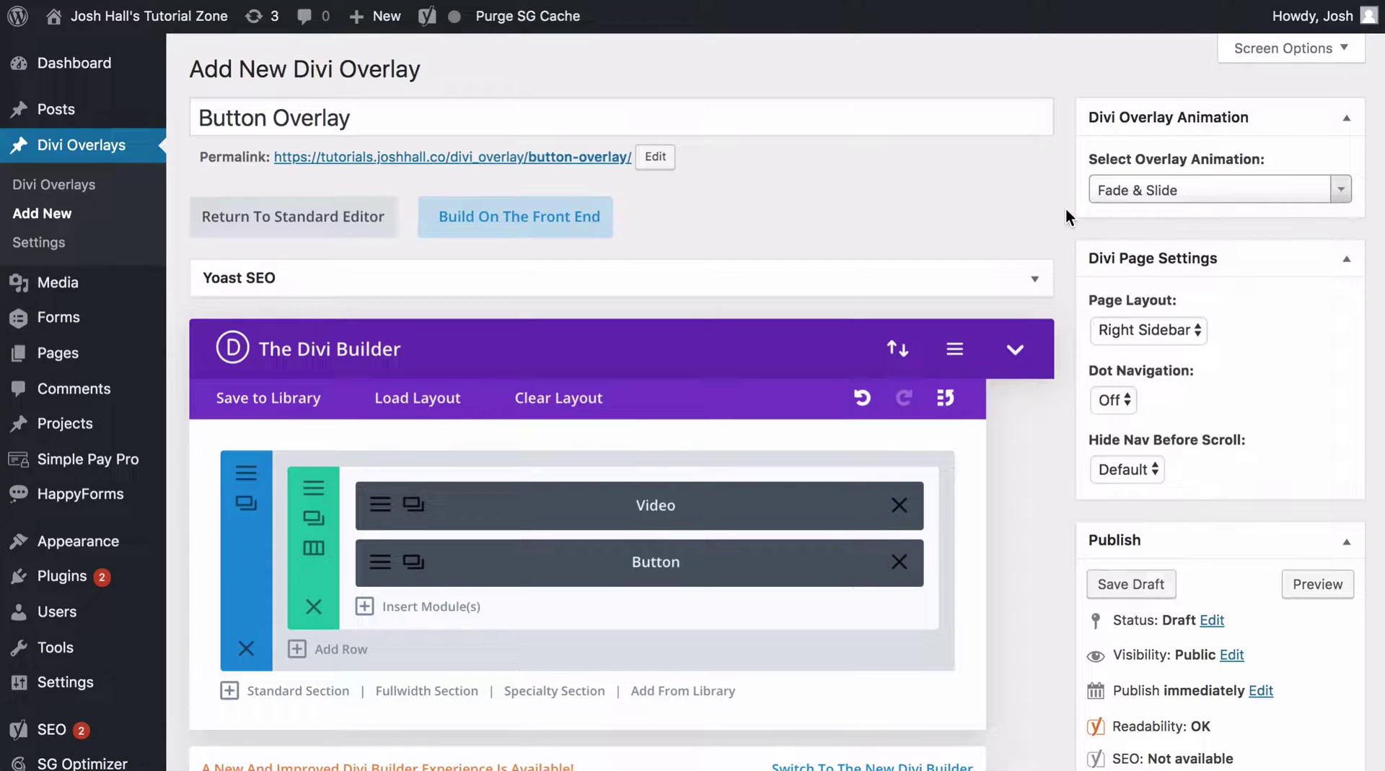
Examine the overlay's display locations, additional settings, close button, automatic trigger and background color options, leaving display on All pages.
scroll(1066, 208, "down", 2)
scroll(1066, 211, "down", 4)
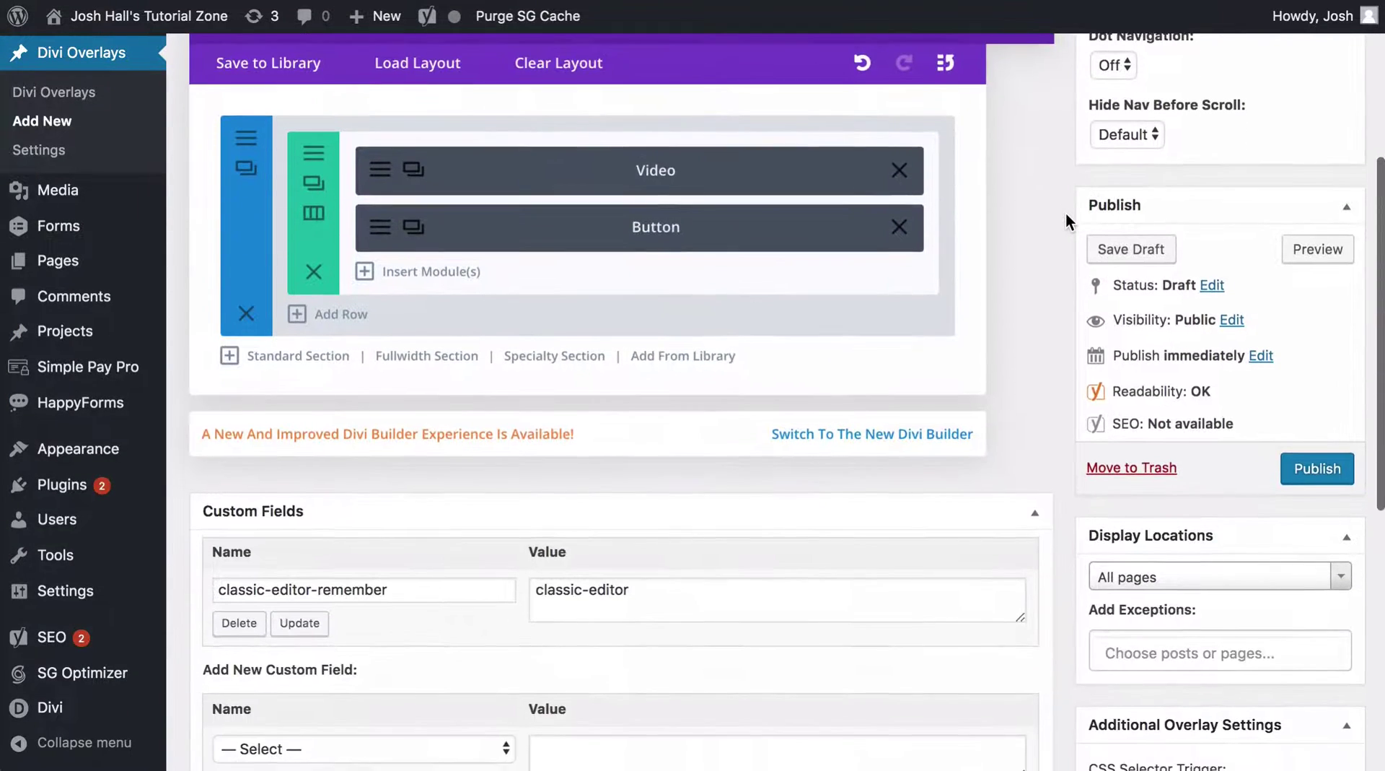
scroll(1066, 212, "down", 4)
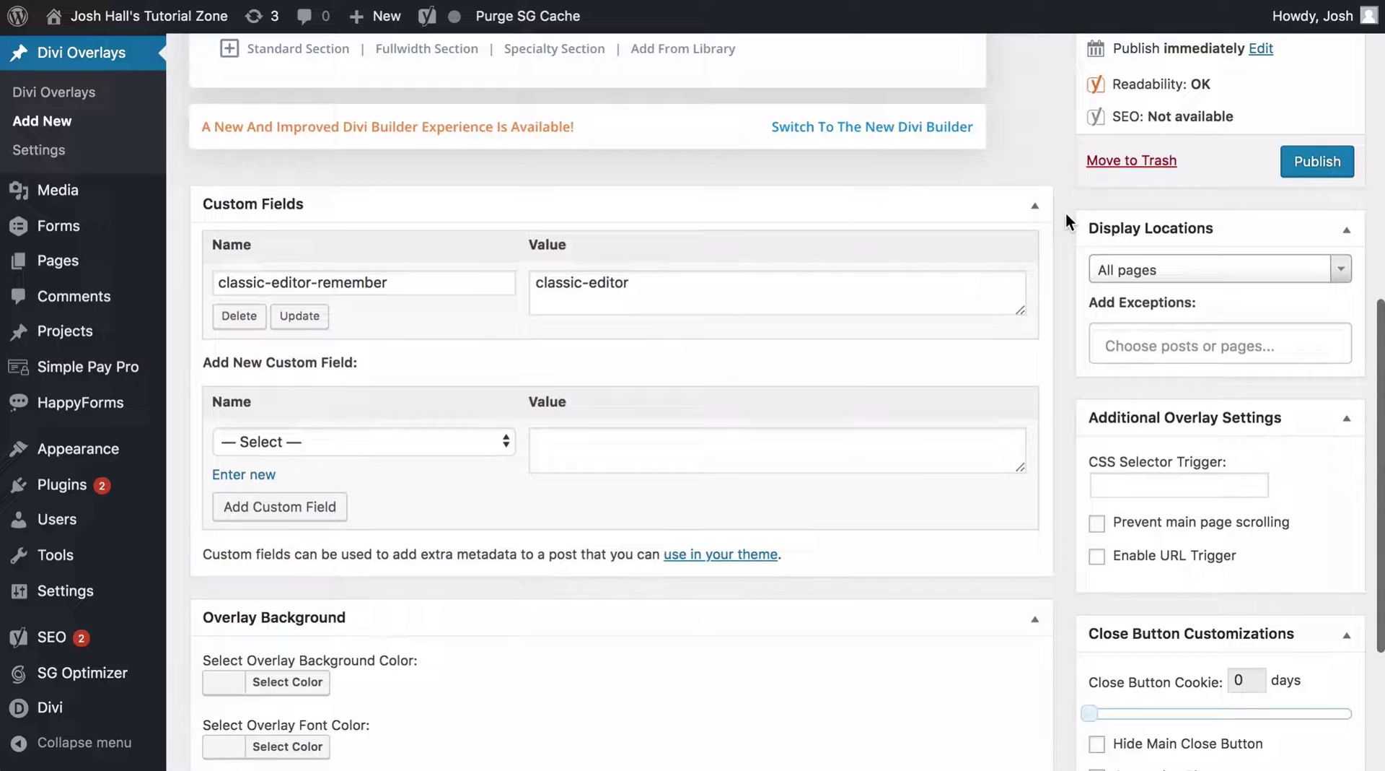
left_click(1176, 273)
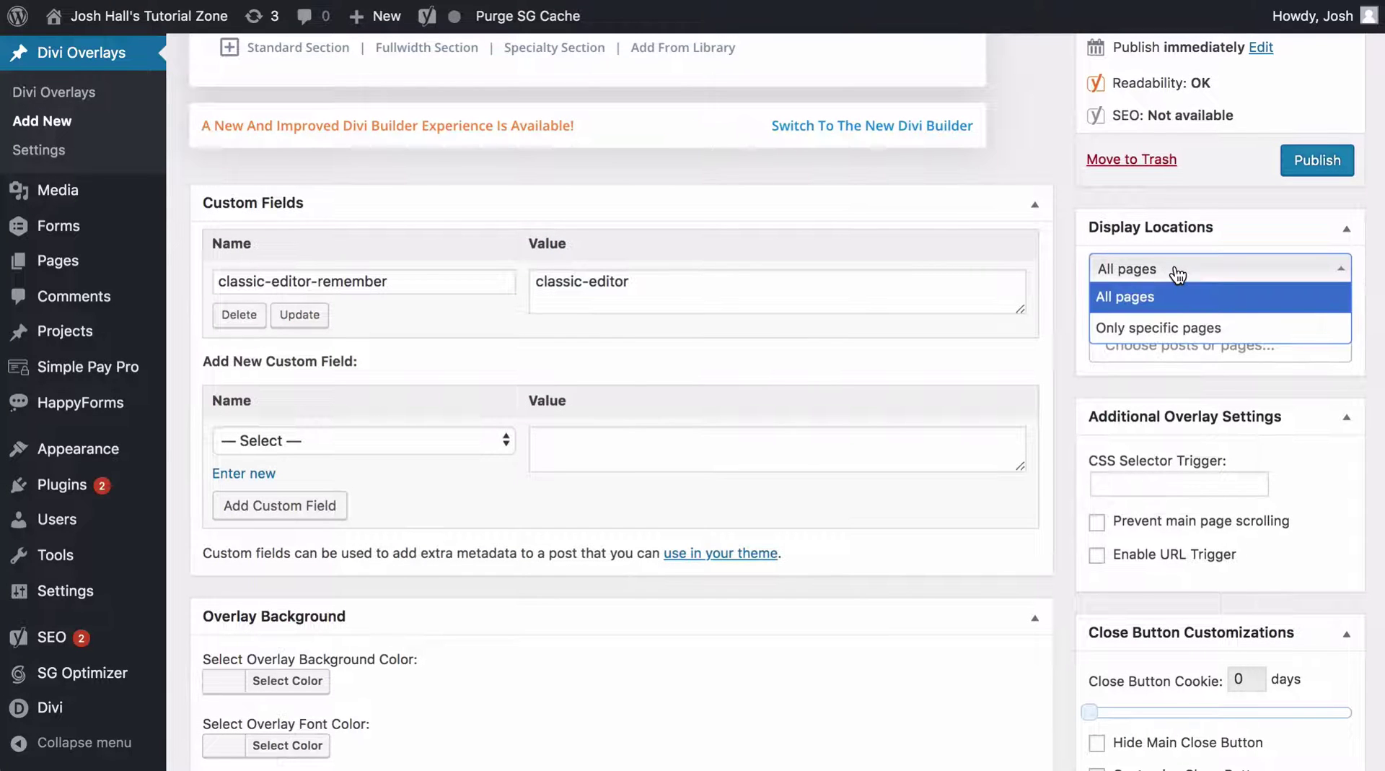
left_click(1071, 239)
scroll(1073, 244, "down", 3)
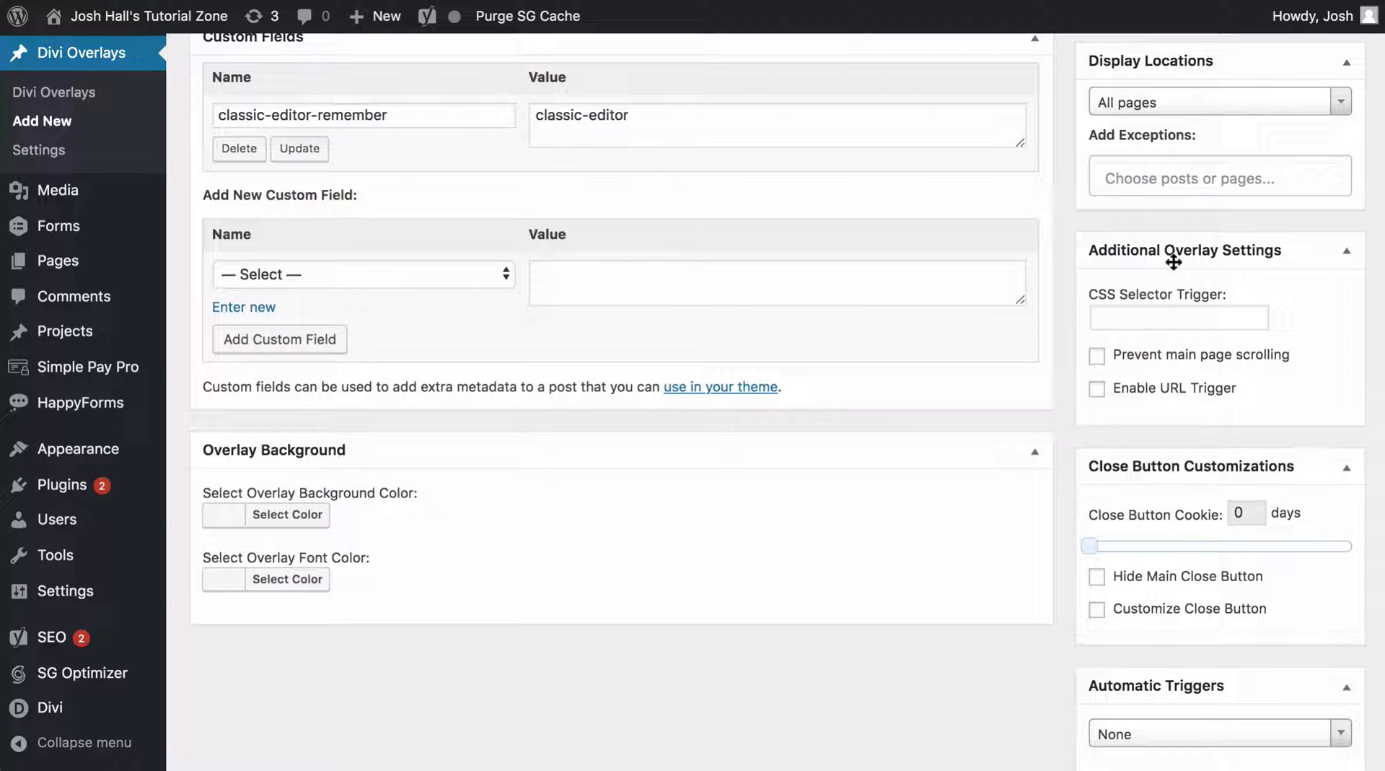
scroll(1059, 449, "down", 2)
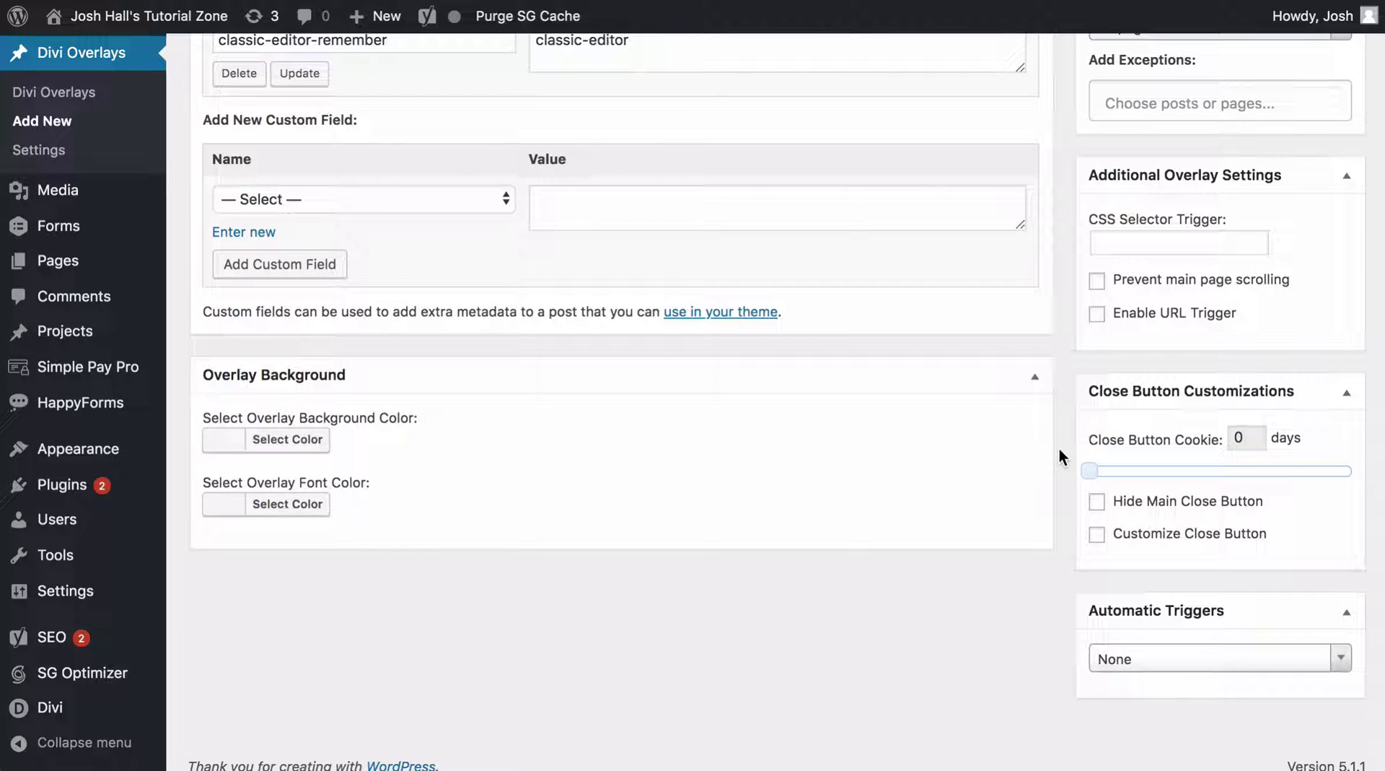
scroll(1059, 449, "up", 10)
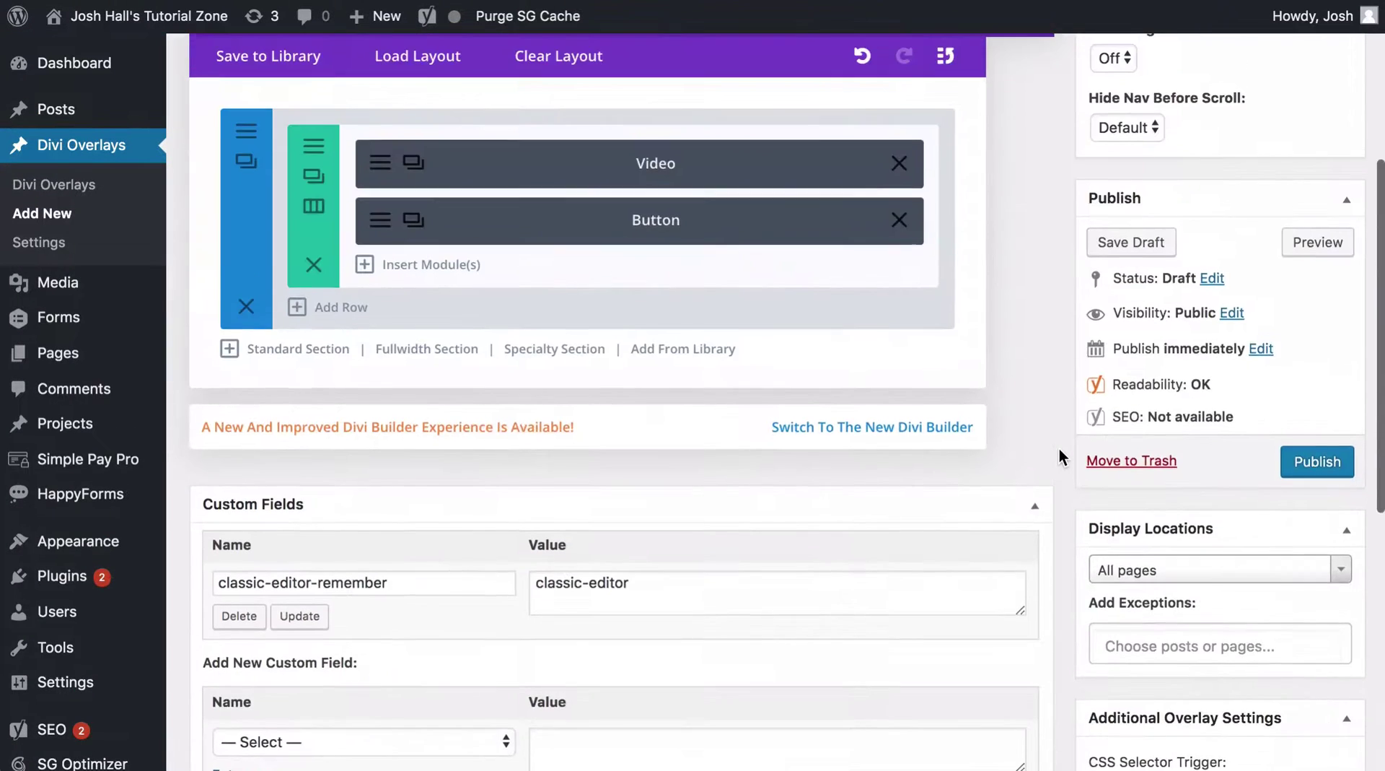
scroll(1059, 449, "down", 9)
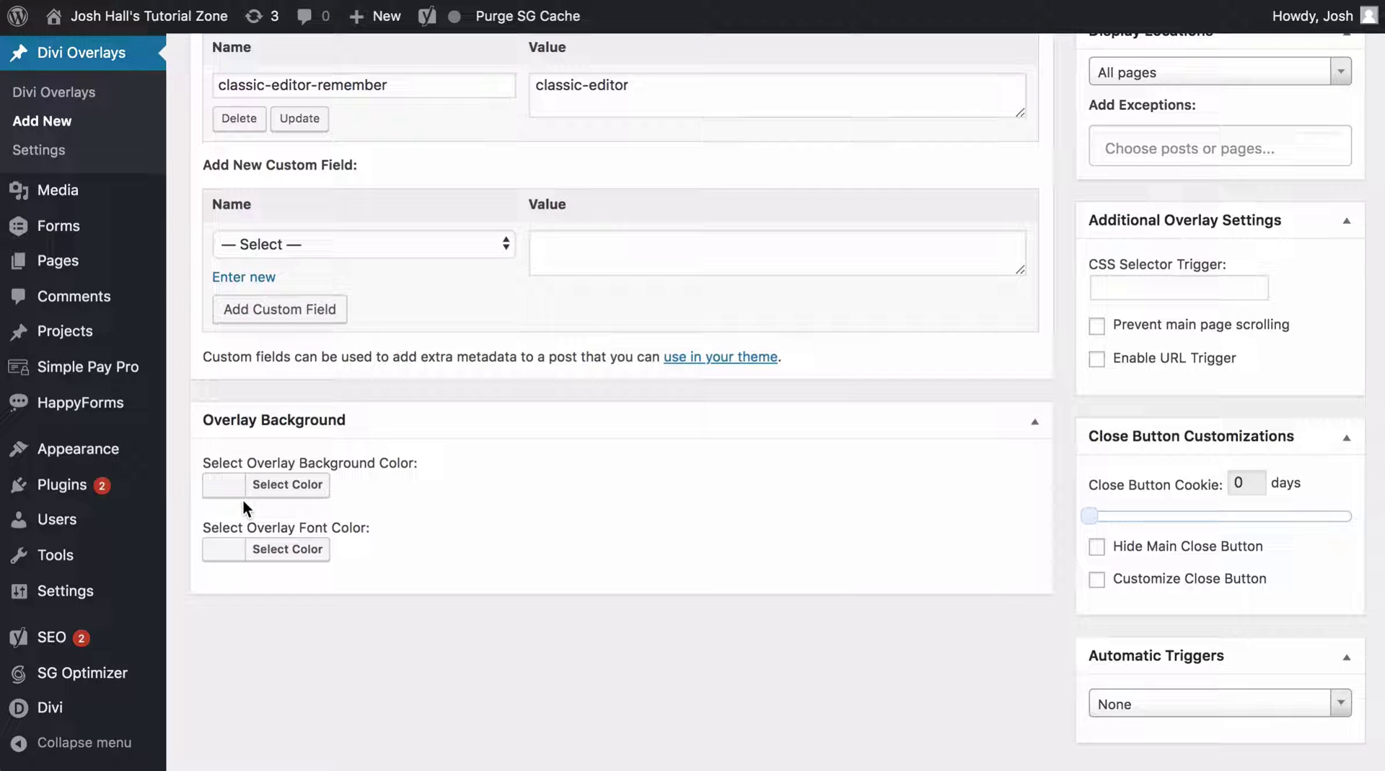
scroll(713, 500, "up", 15)
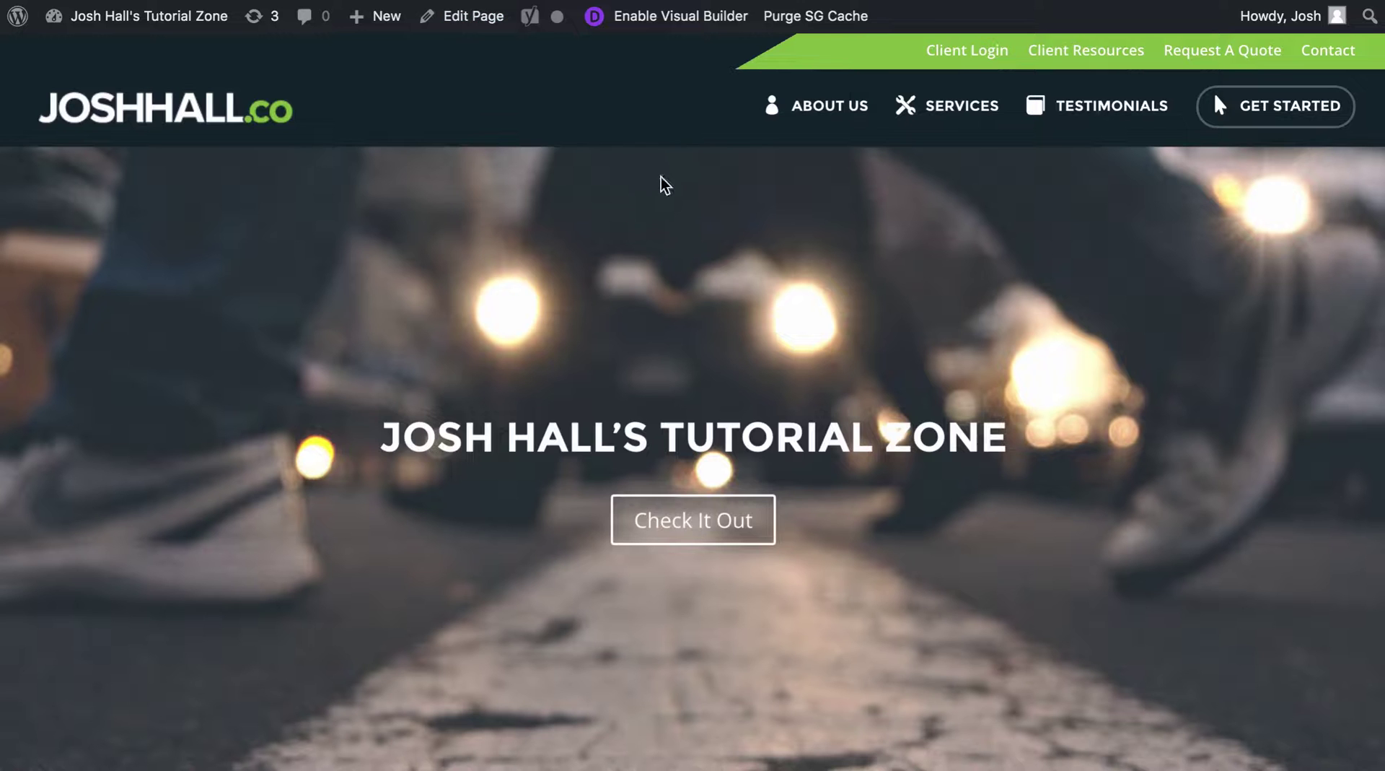
Sample the dark header color on the tutorial site's home page with the Eye Dropper and copy its hex code #13262f.
left_click(1162, 7)
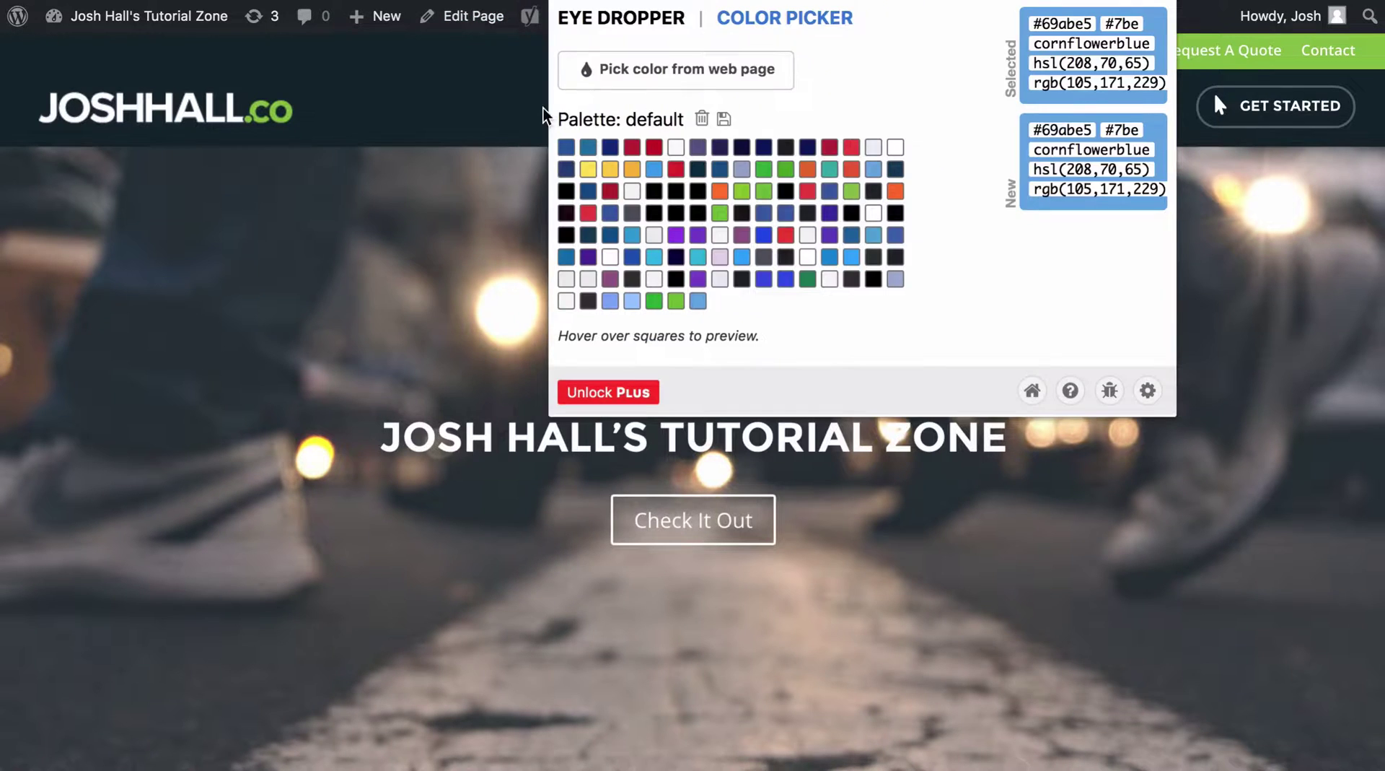
left_click(644, 70)
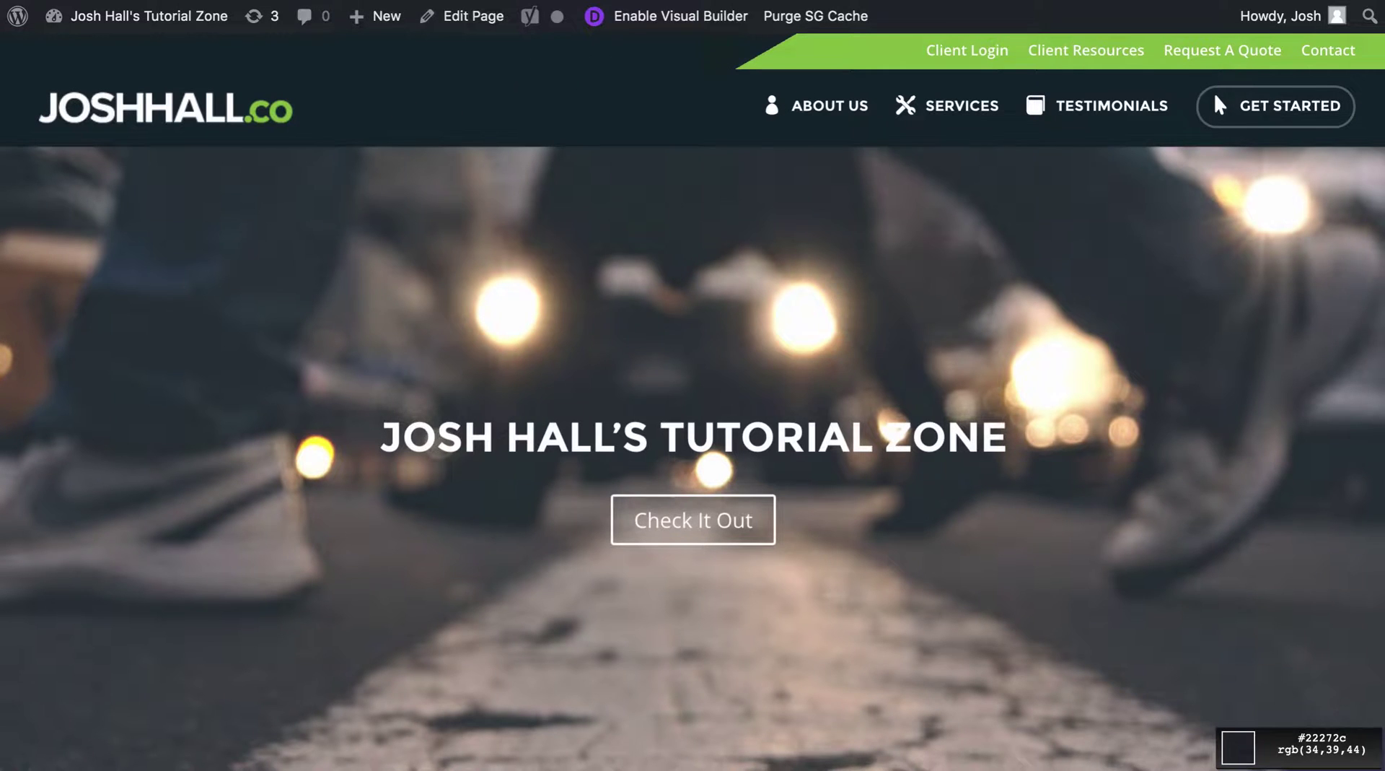
left_click(1163, 7)
left_click(650, 70)
left_click(476, 106)
left_click(1191, 8)
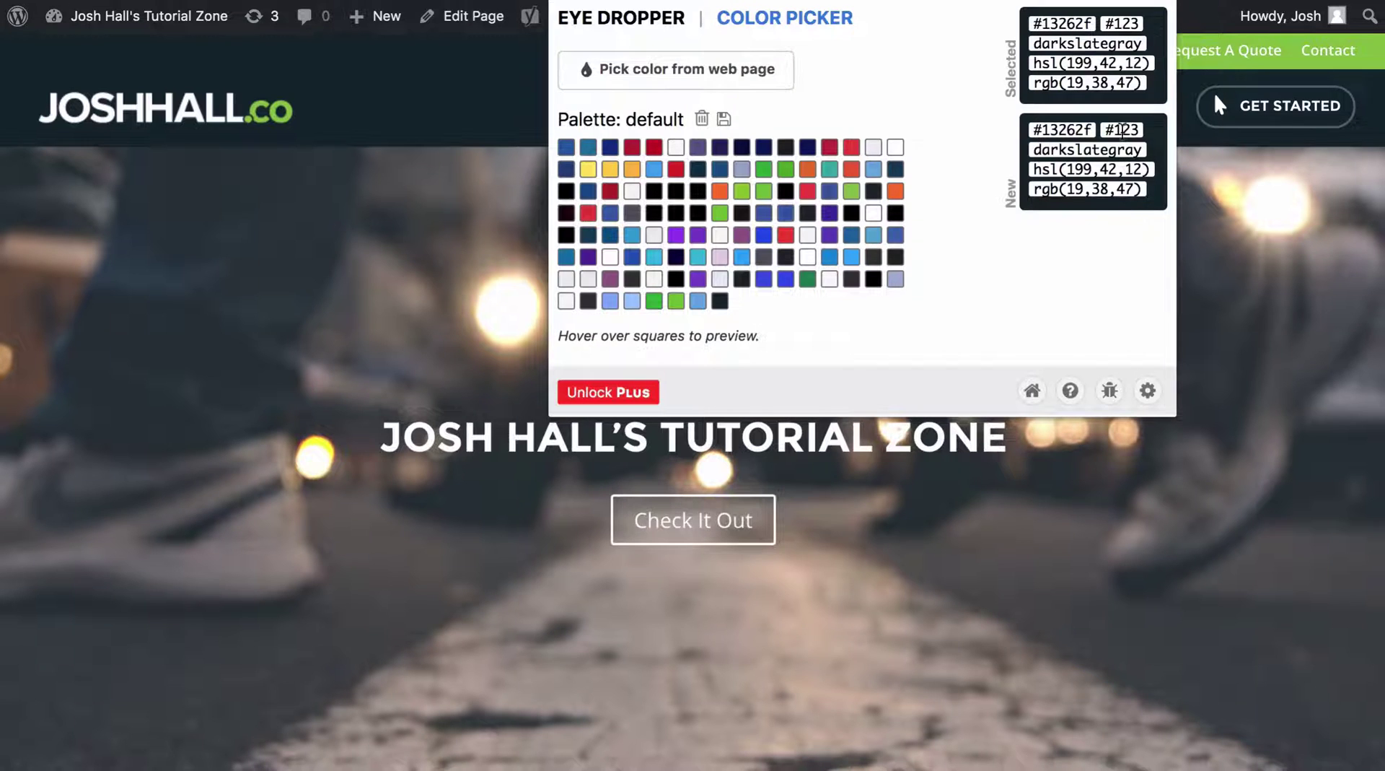
left_click(1062, 23)
key("ctrl+c")
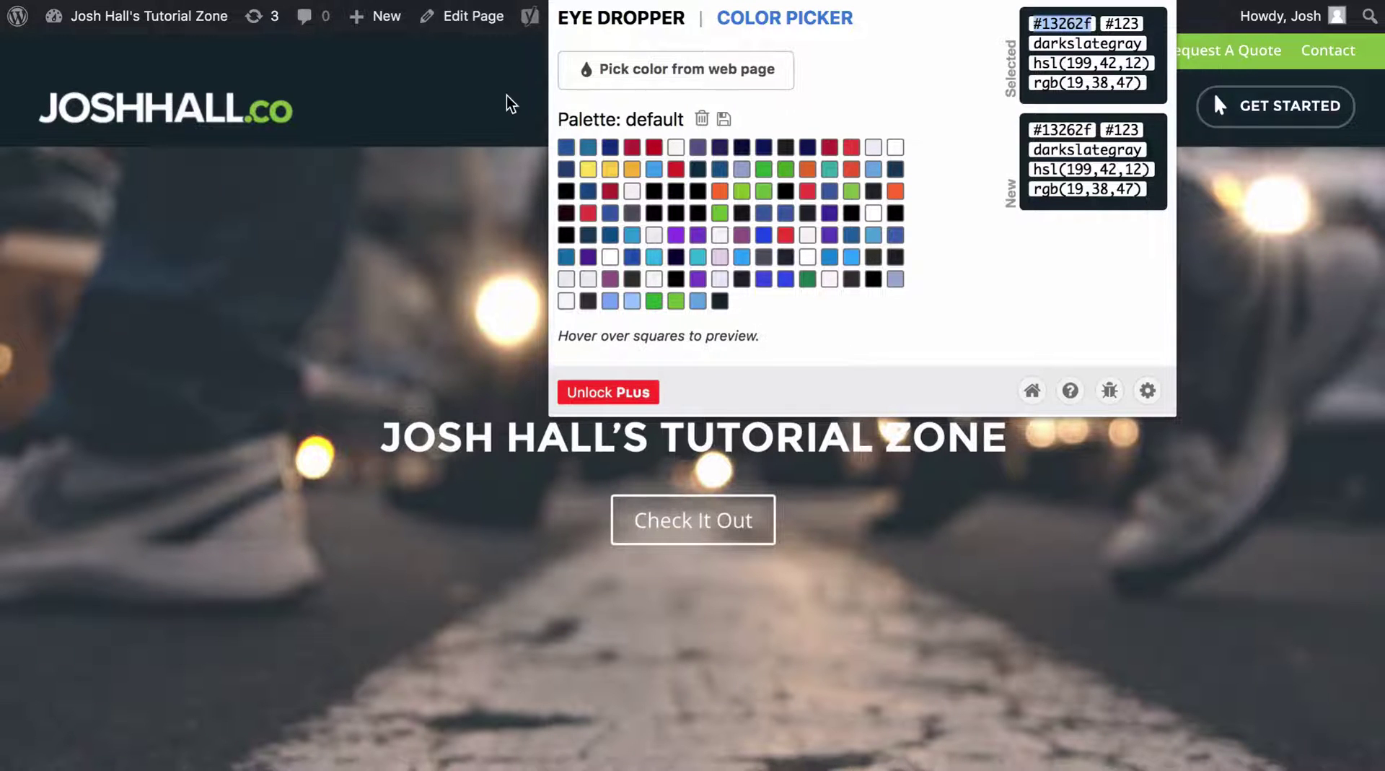
left_click(383, 185)
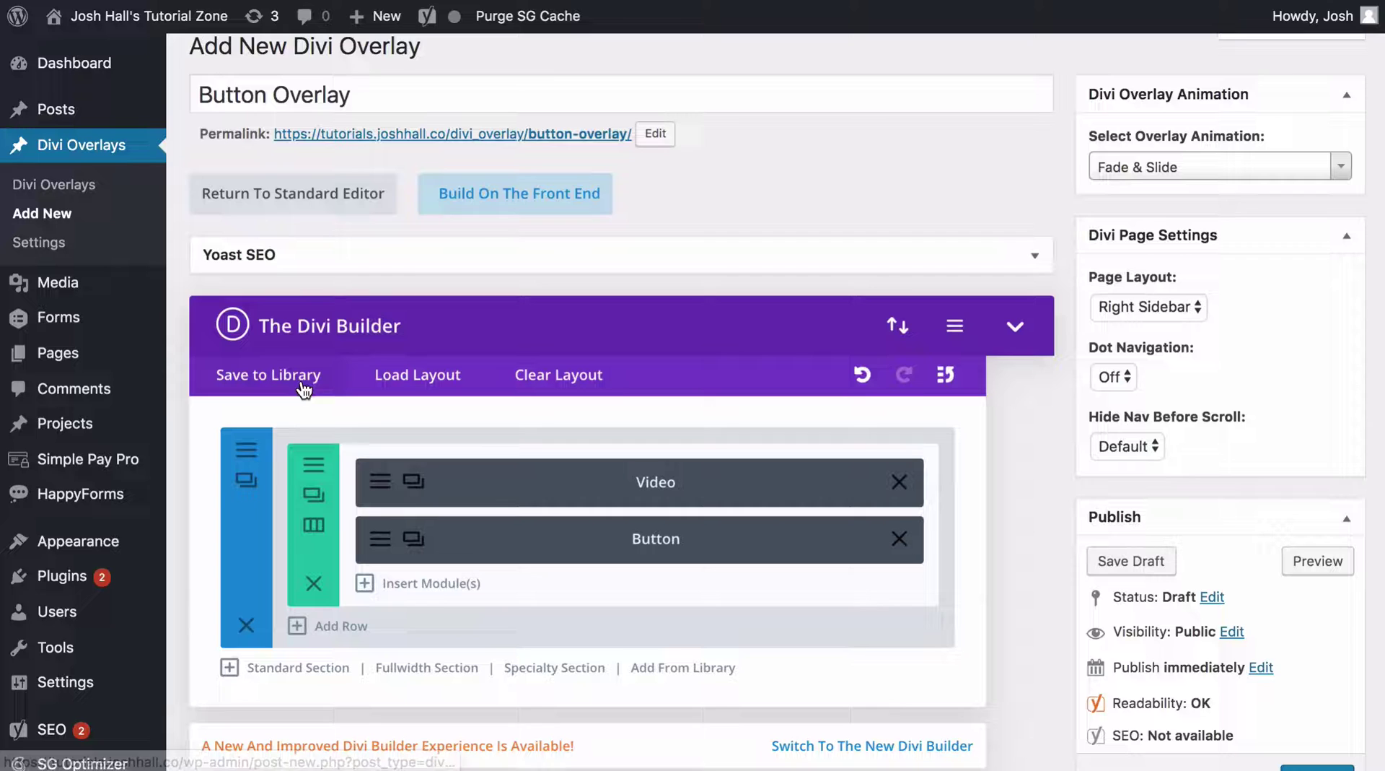
Set the overlay section's background color to #13262f at 0.9 opacity and save the section settings.
left_click(239, 440)
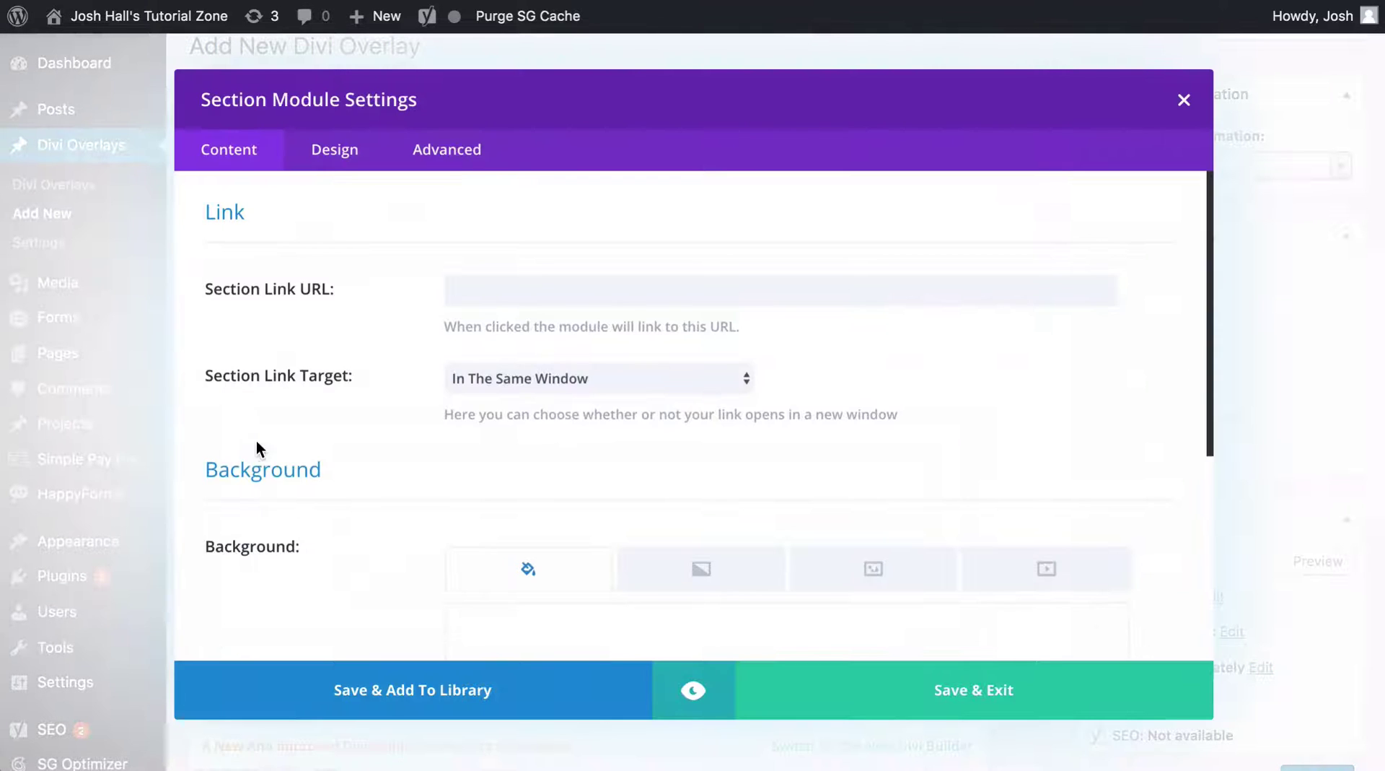
scroll(729, 570, "down", 5)
left_click(776, 405)
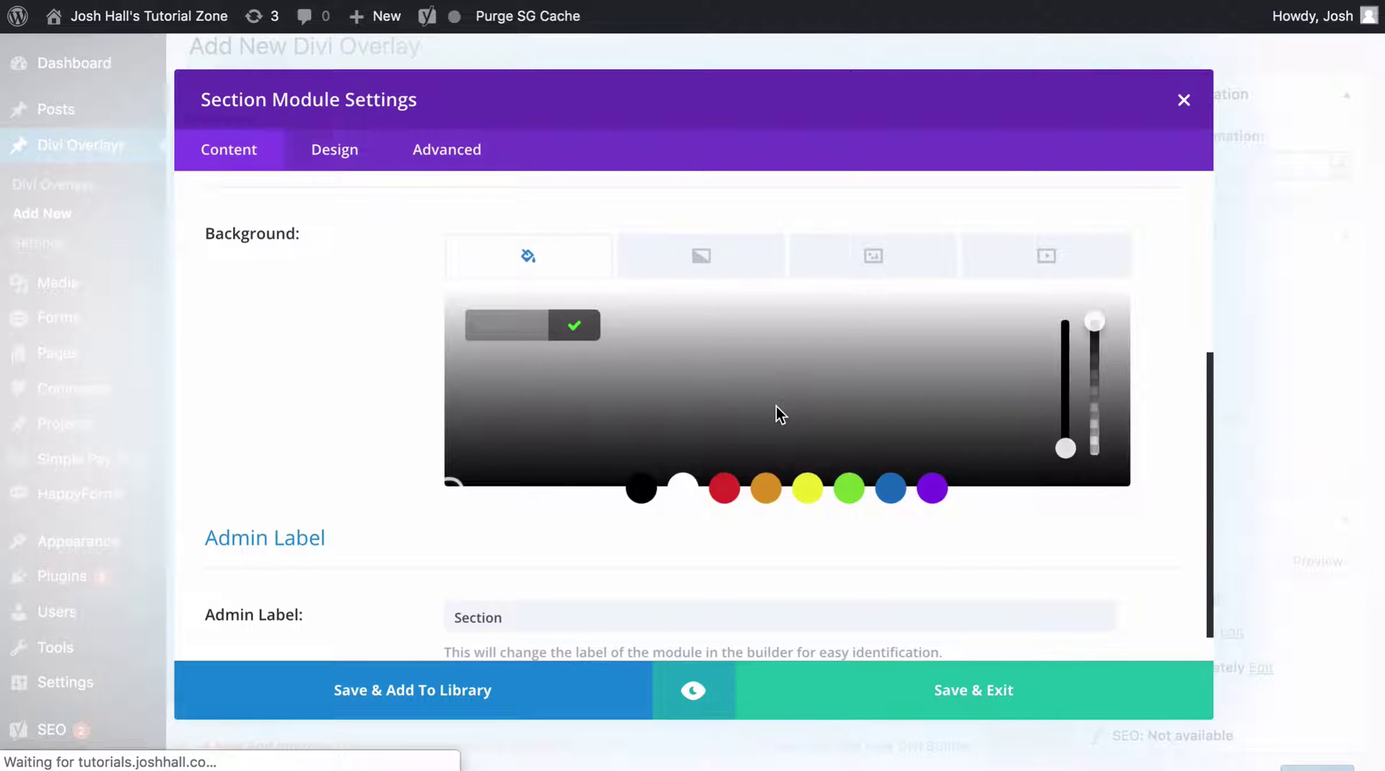
left_click(506, 325)
key("ctrl+v")
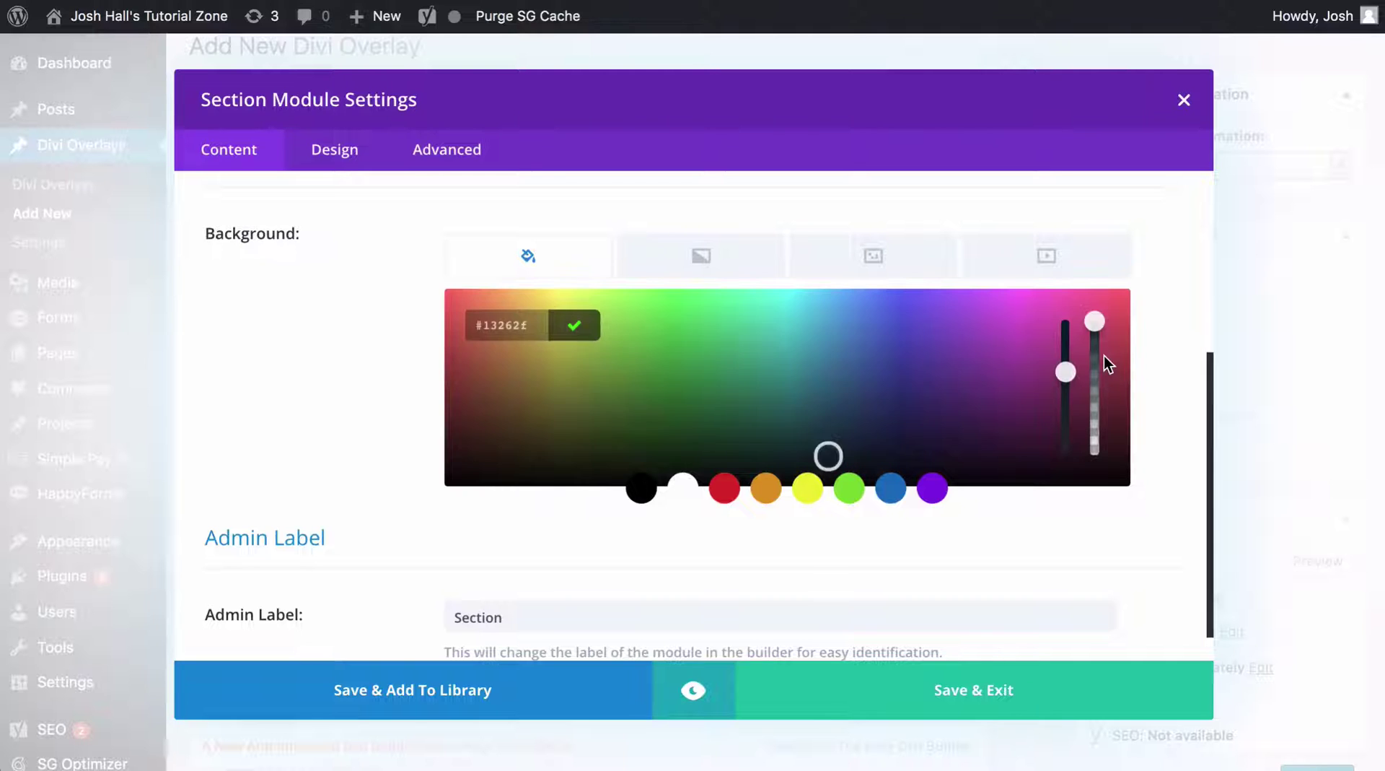
left_click_drag(1091, 326, 1089, 349)
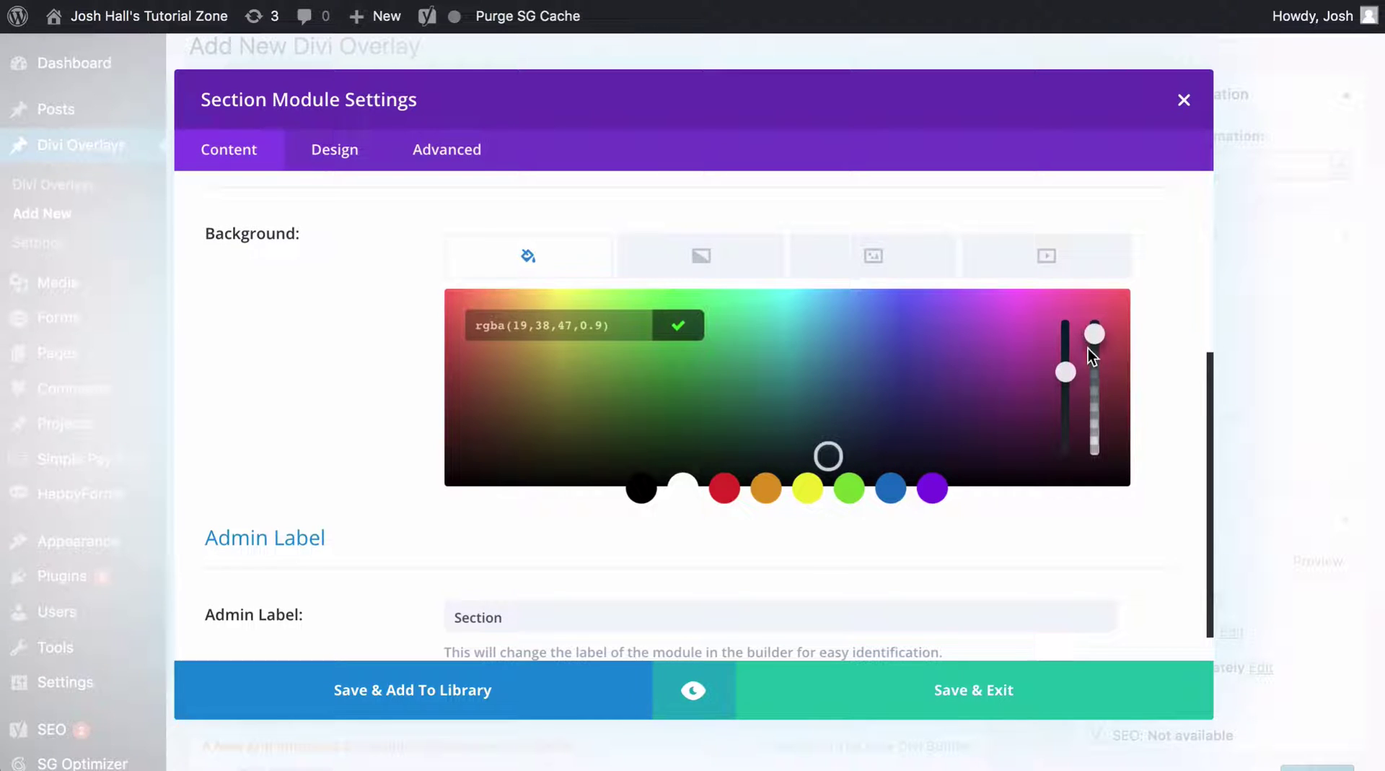
left_click(989, 693)
Publish the Button Overlay and copy its manual trigger CSS ID, overlay_unique_id_735.
scroll(1218, 532, "down", 3)
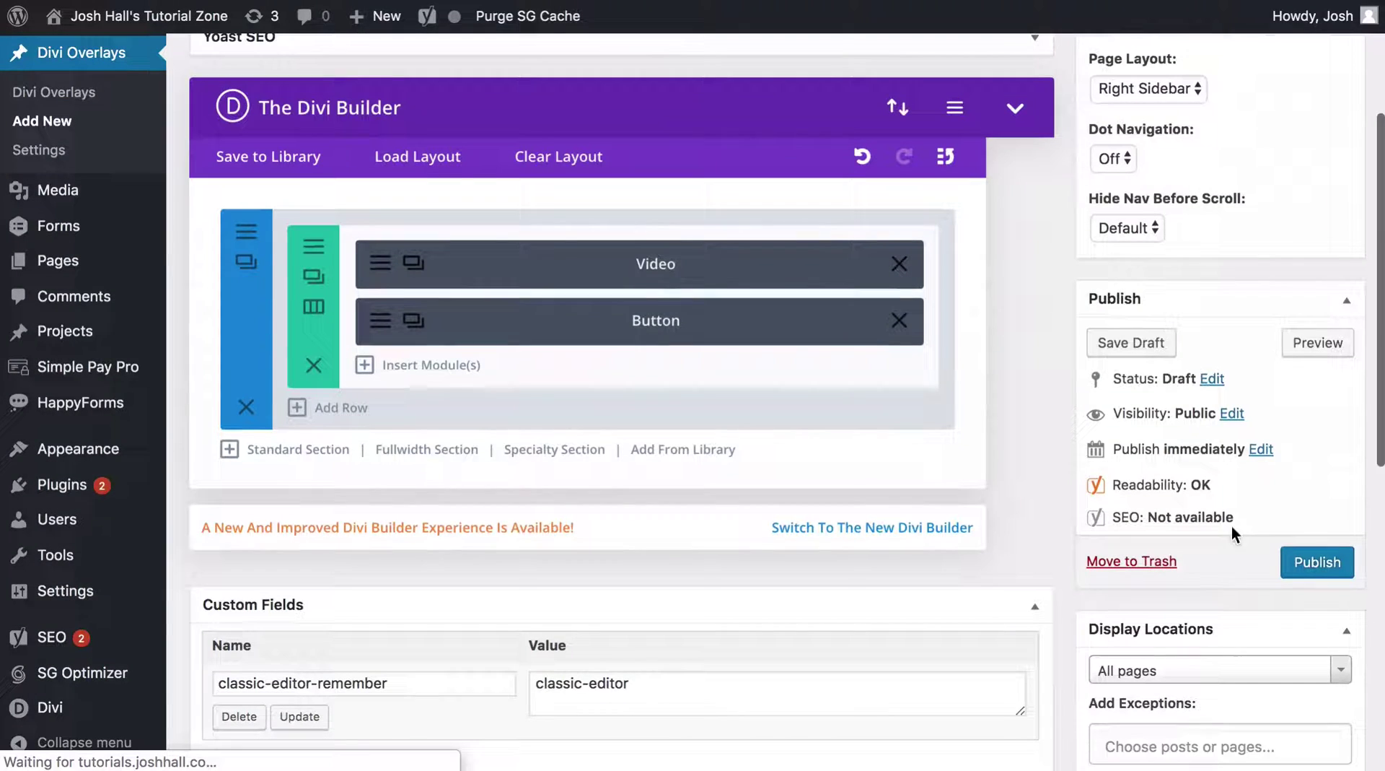
left_click(1293, 557)
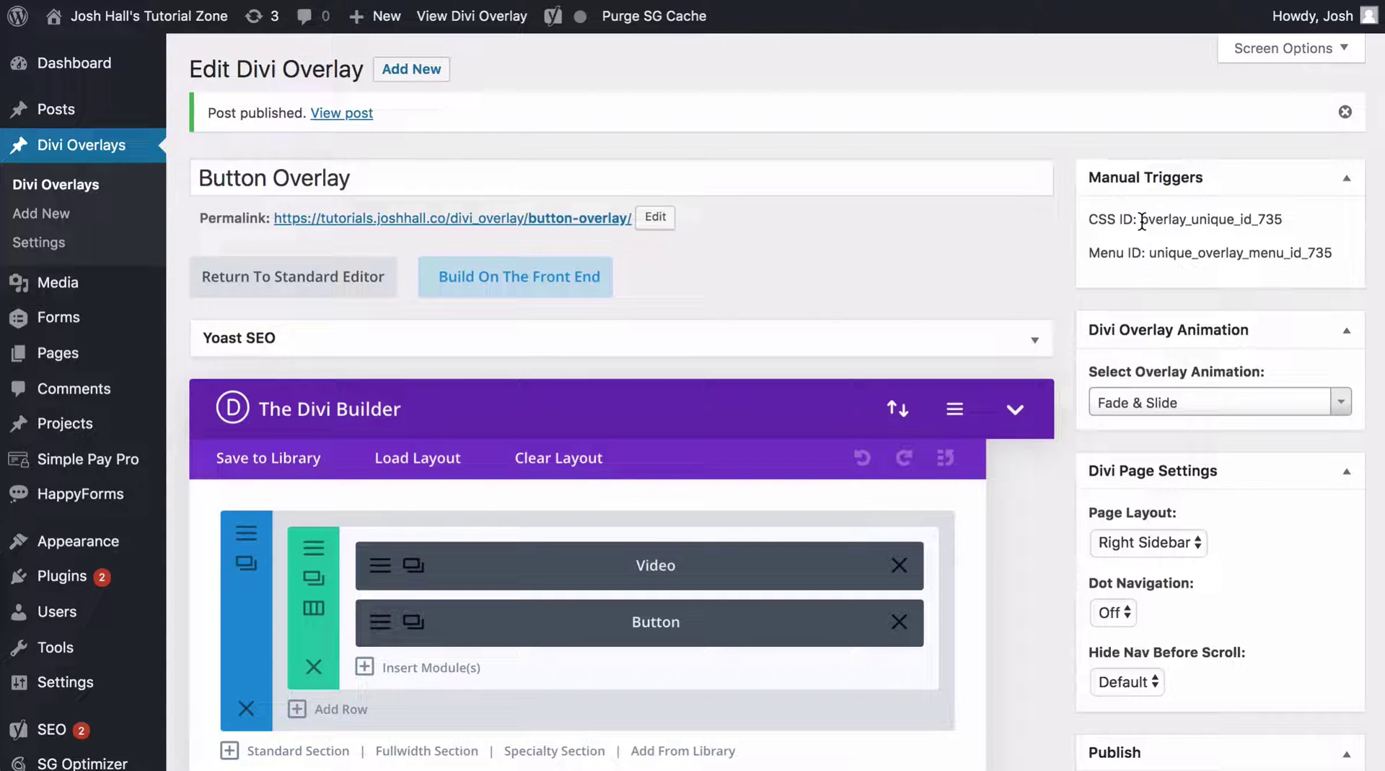
left_click_drag(1142, 220, 1290, 228)
key("super+c")
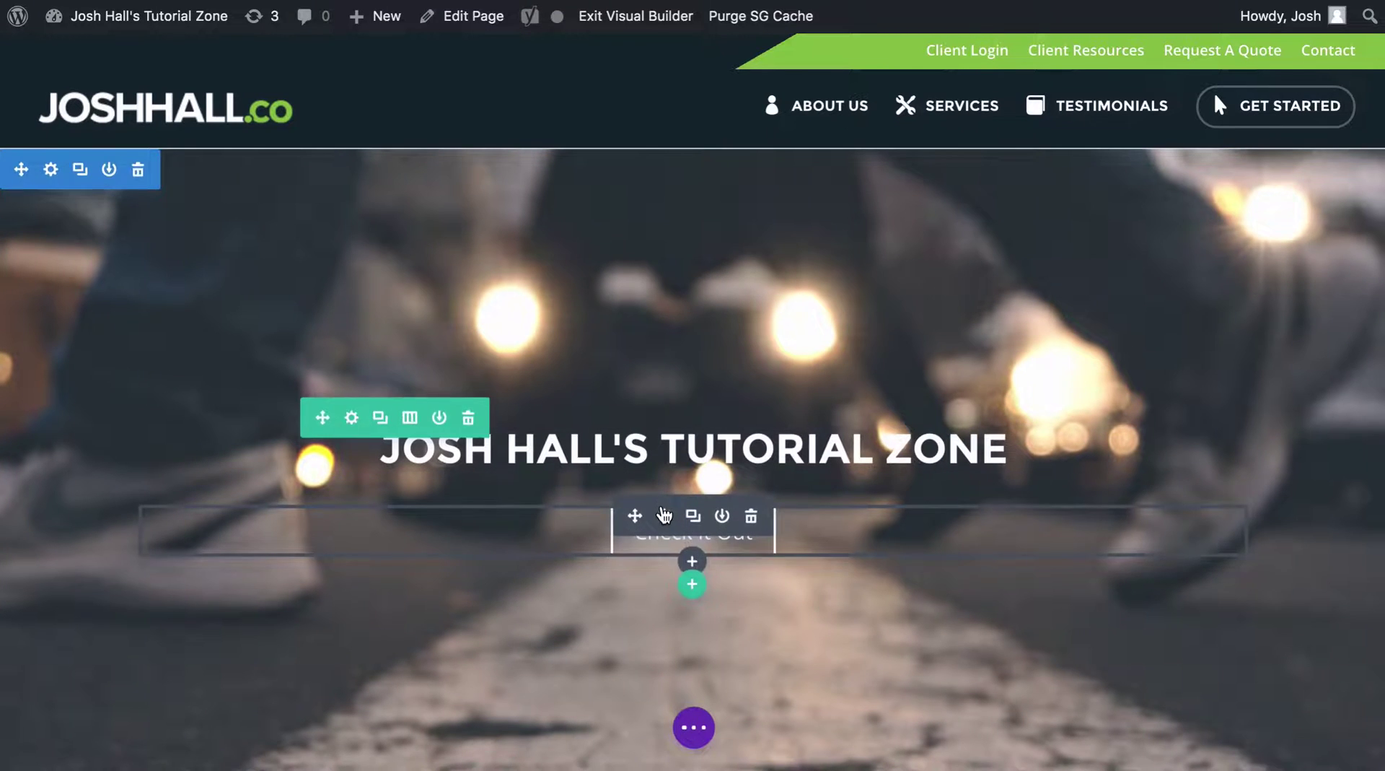
Set the CSS ID of the home page's Check It Out button to overlay_unique_id_735.
left_click(664, 515)
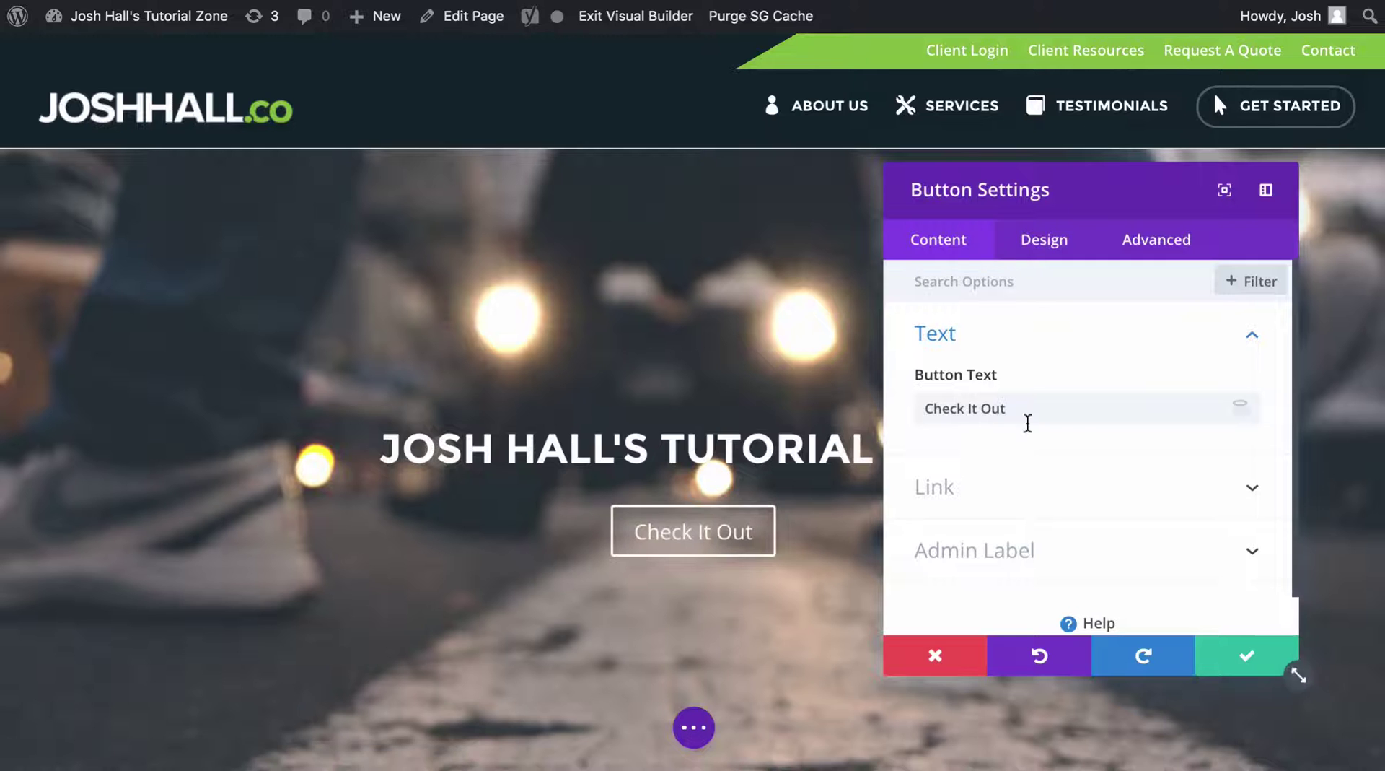
left_click(1157, 239)
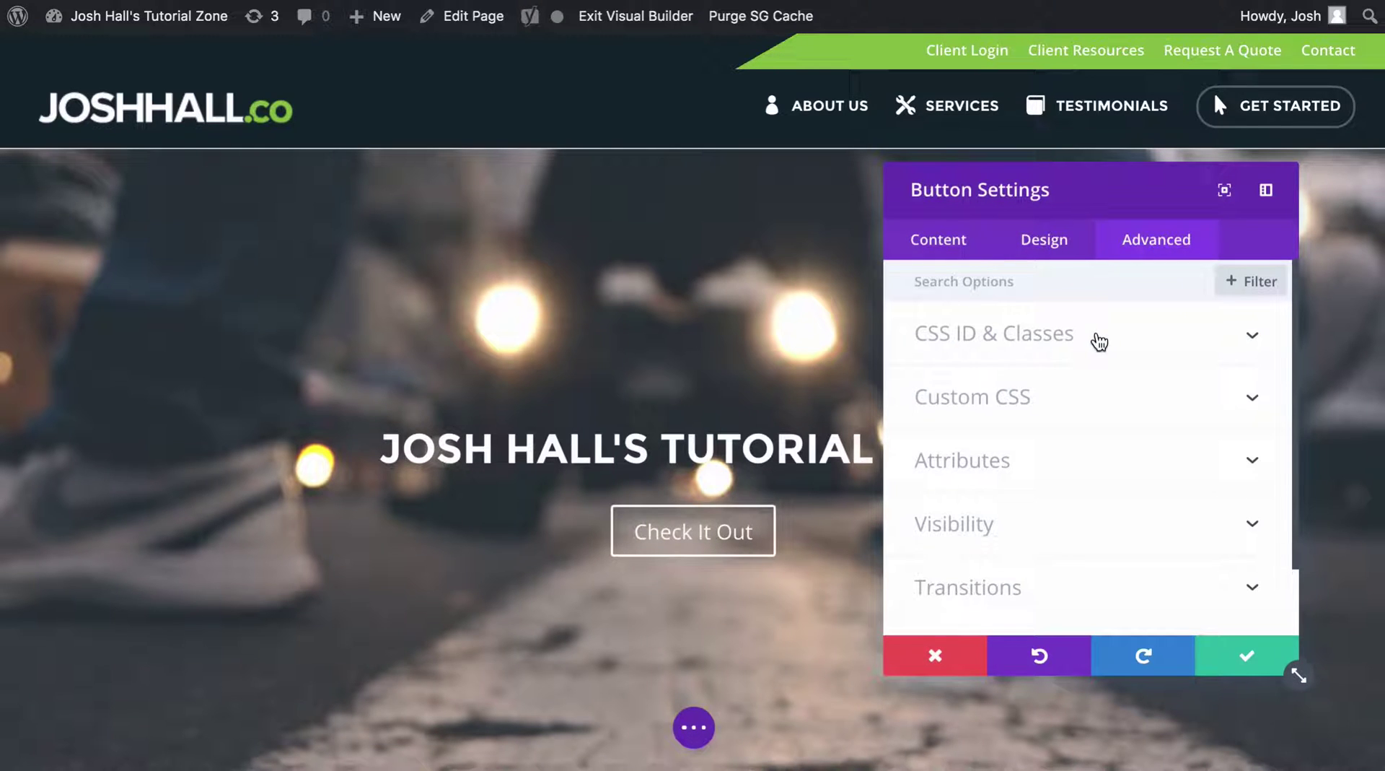
left_click(1119, 344)
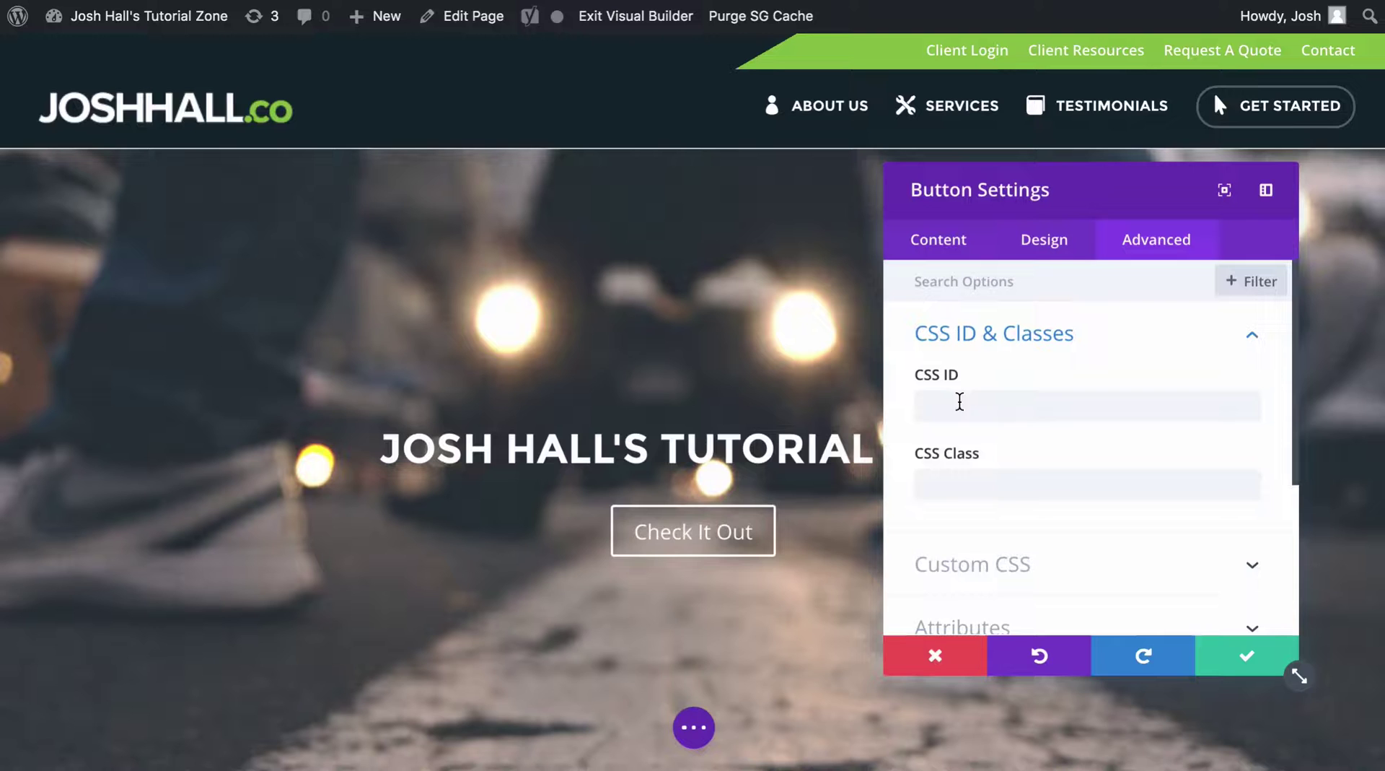
left_click(957, 403)
type("#13262f")
key("super+a")
key("BackSpace")
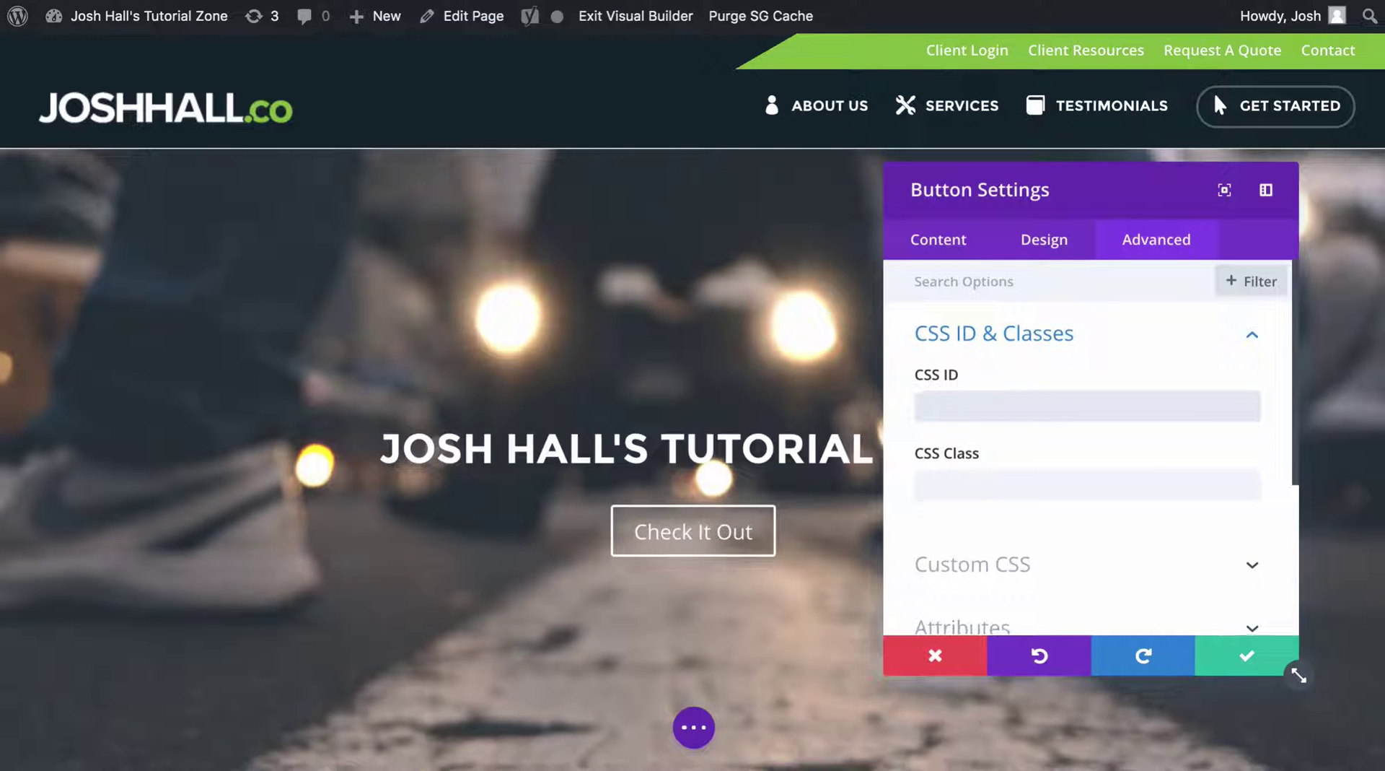
key("super+v")
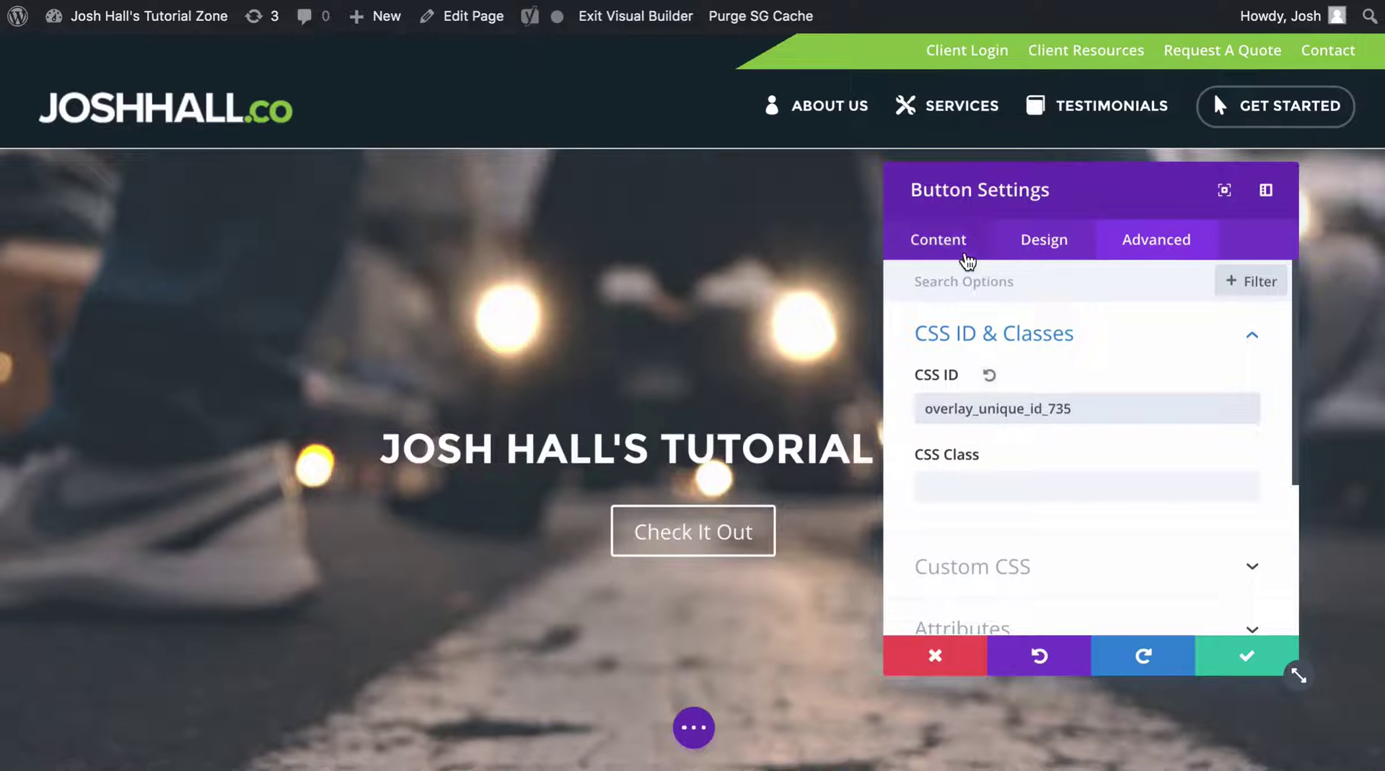
Set the Check It Out button's link URL to #open-overlay, then save the changes and exit the Visual Builder.
left_click(945, 241)
left_click(1013, 398)
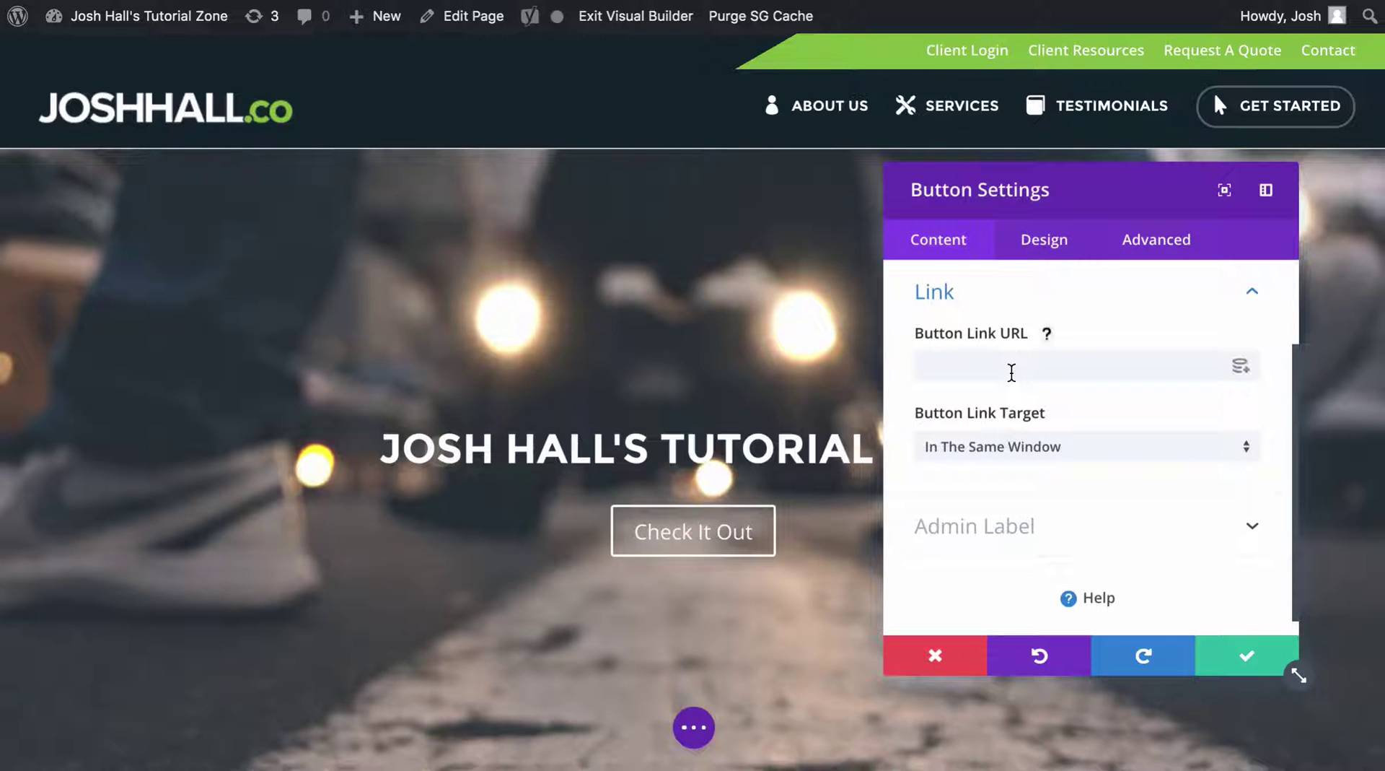
type("#")
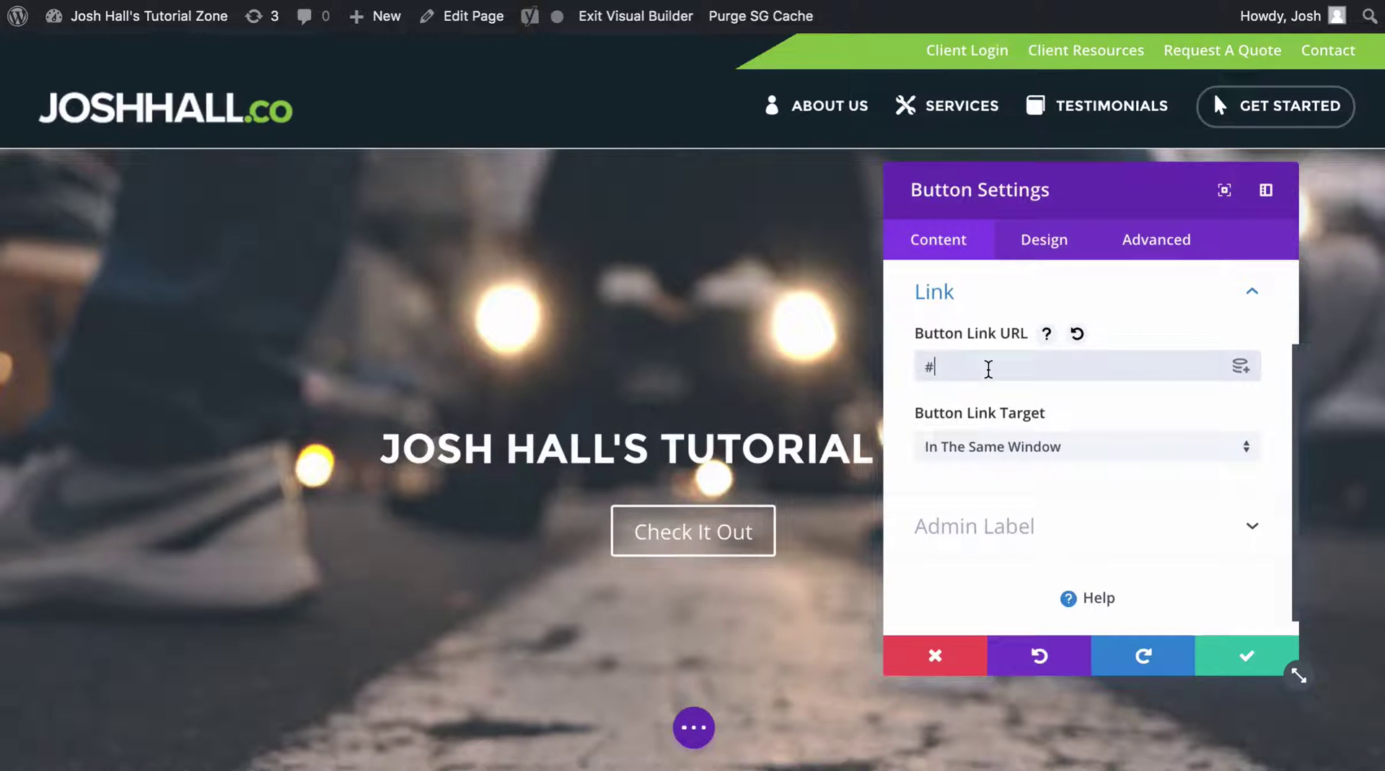
type("overy")
key("BackSpace")
key("BackSpace")
type("penoverlay")
left_click(970, 367)
type("-")
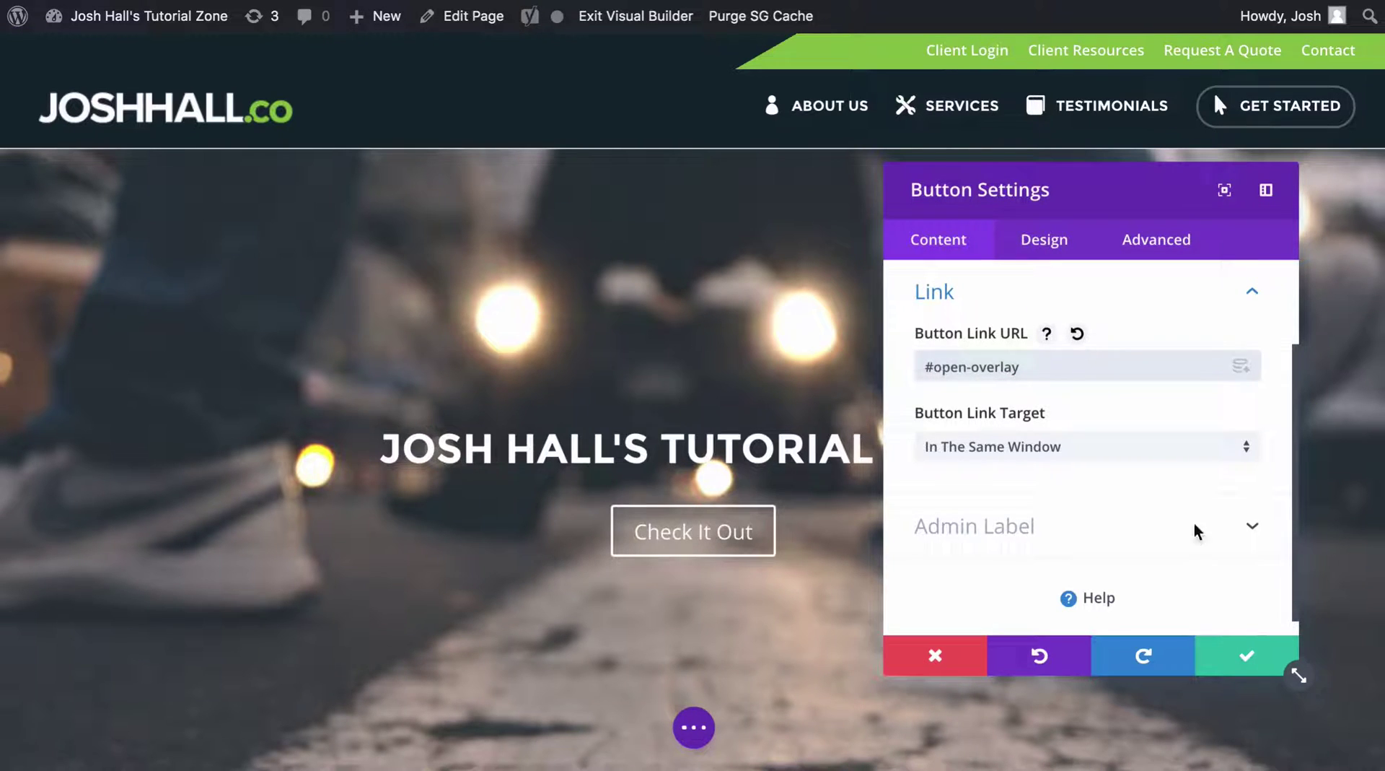
left_click(1247, 654)
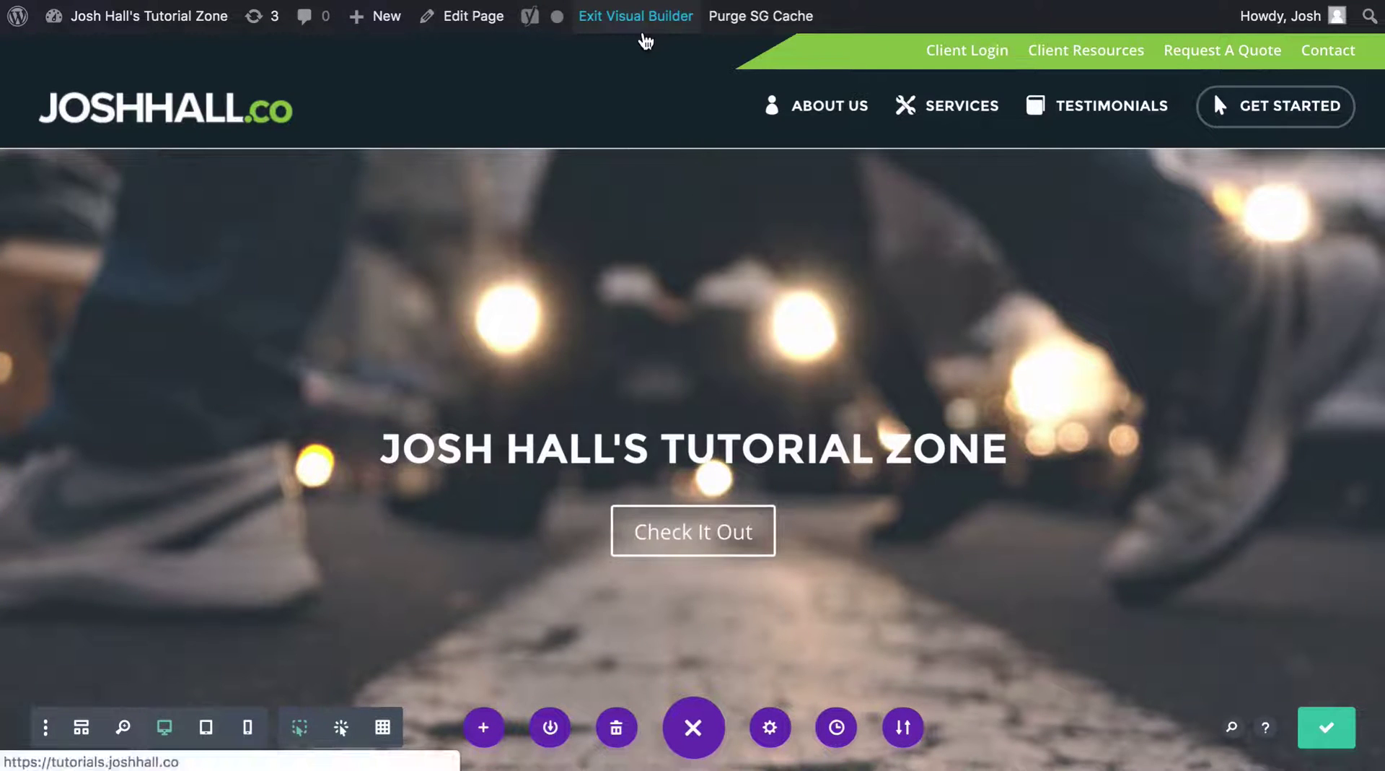
left_click(645, 32)
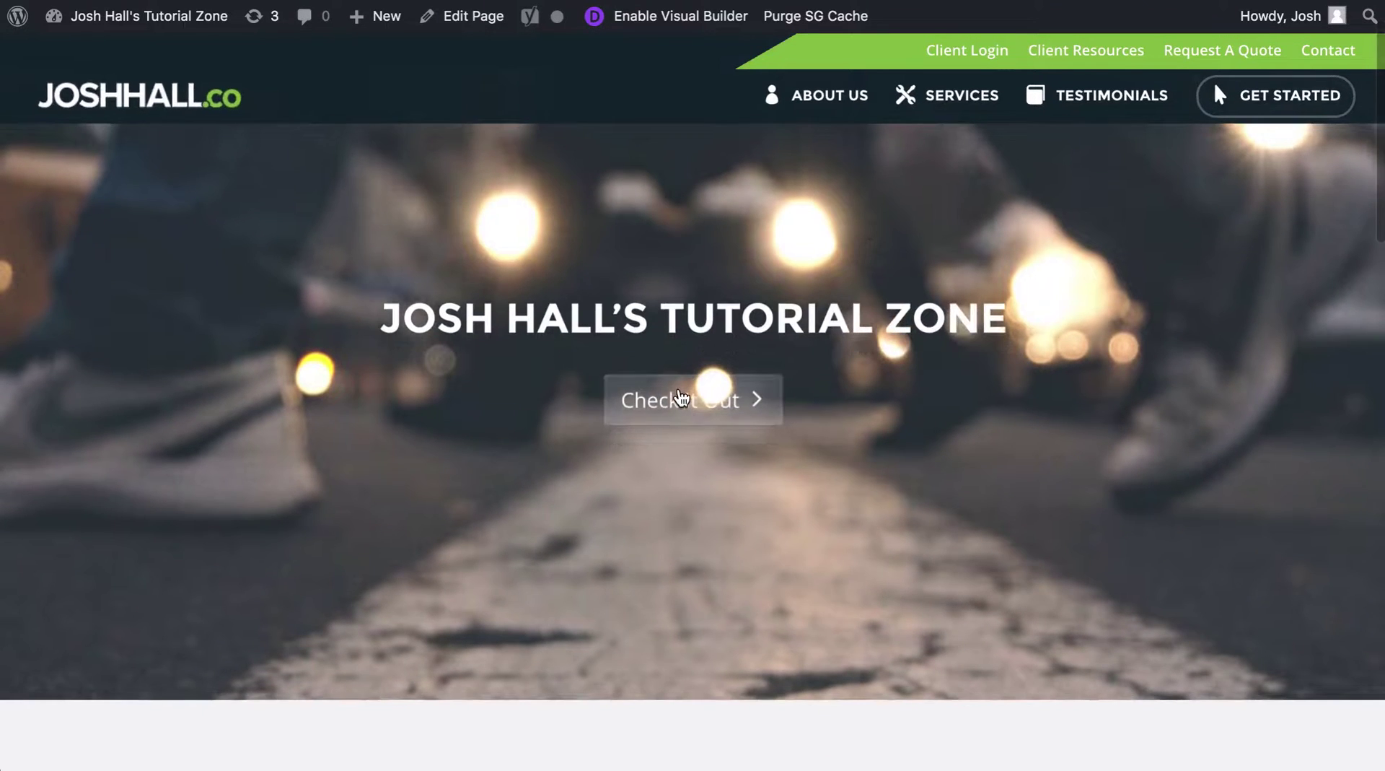
Test the overlay trigger on the home page's Check It Out button.
left_click(681, 397)
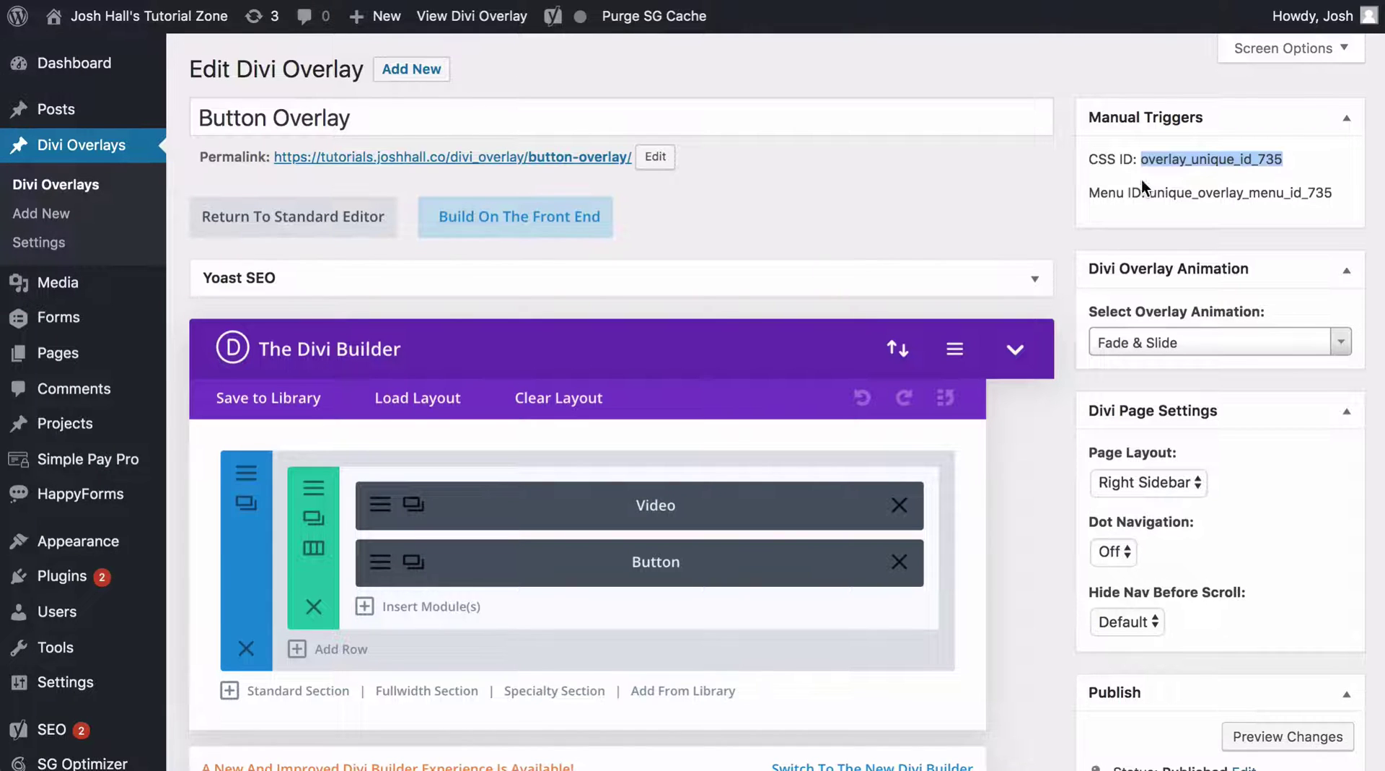
Copy the Button Overlay's menu ID, unique_overlay_menu_id_735, and open the site's menu editor from the dashboard in a separate tab.
left_click_drag(1155, 189, 1331, 186)
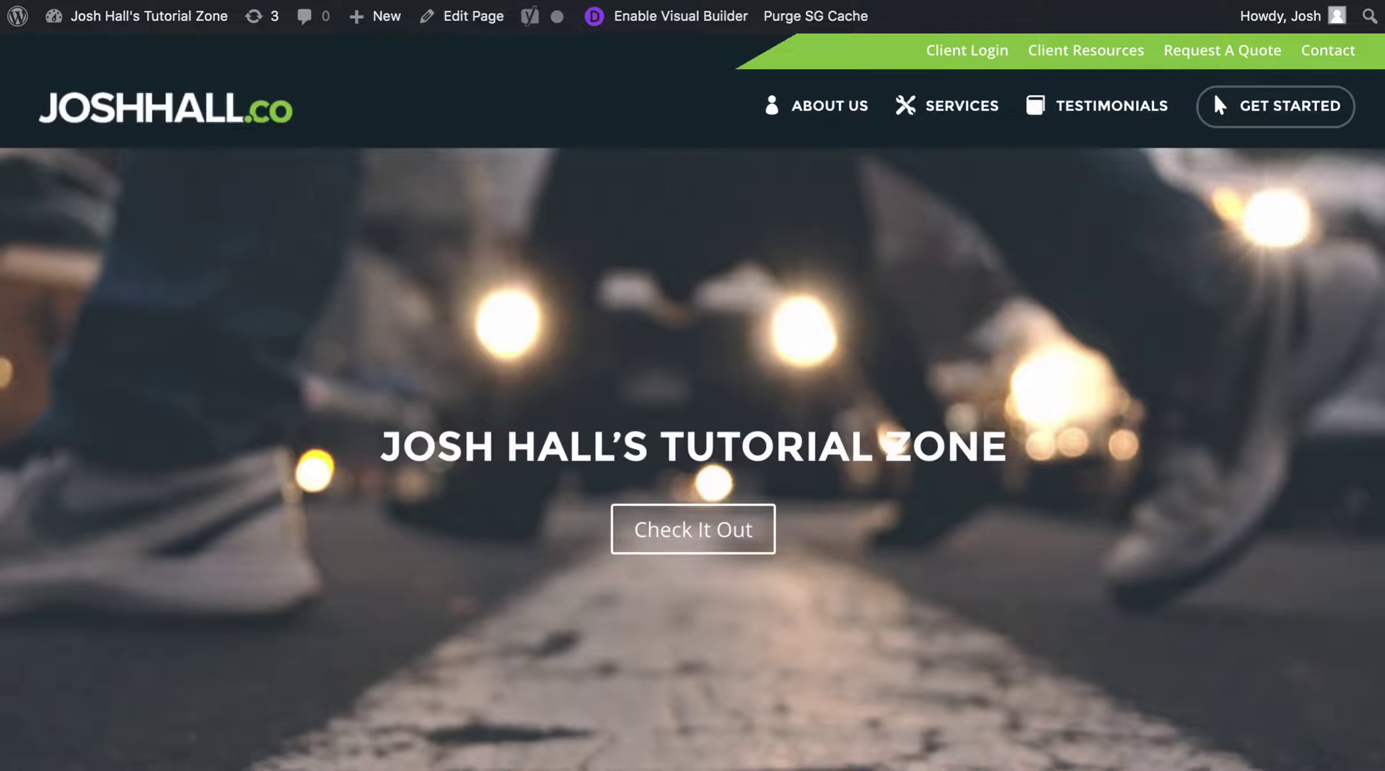
right_click(184, 15)
left_click(216, 23)
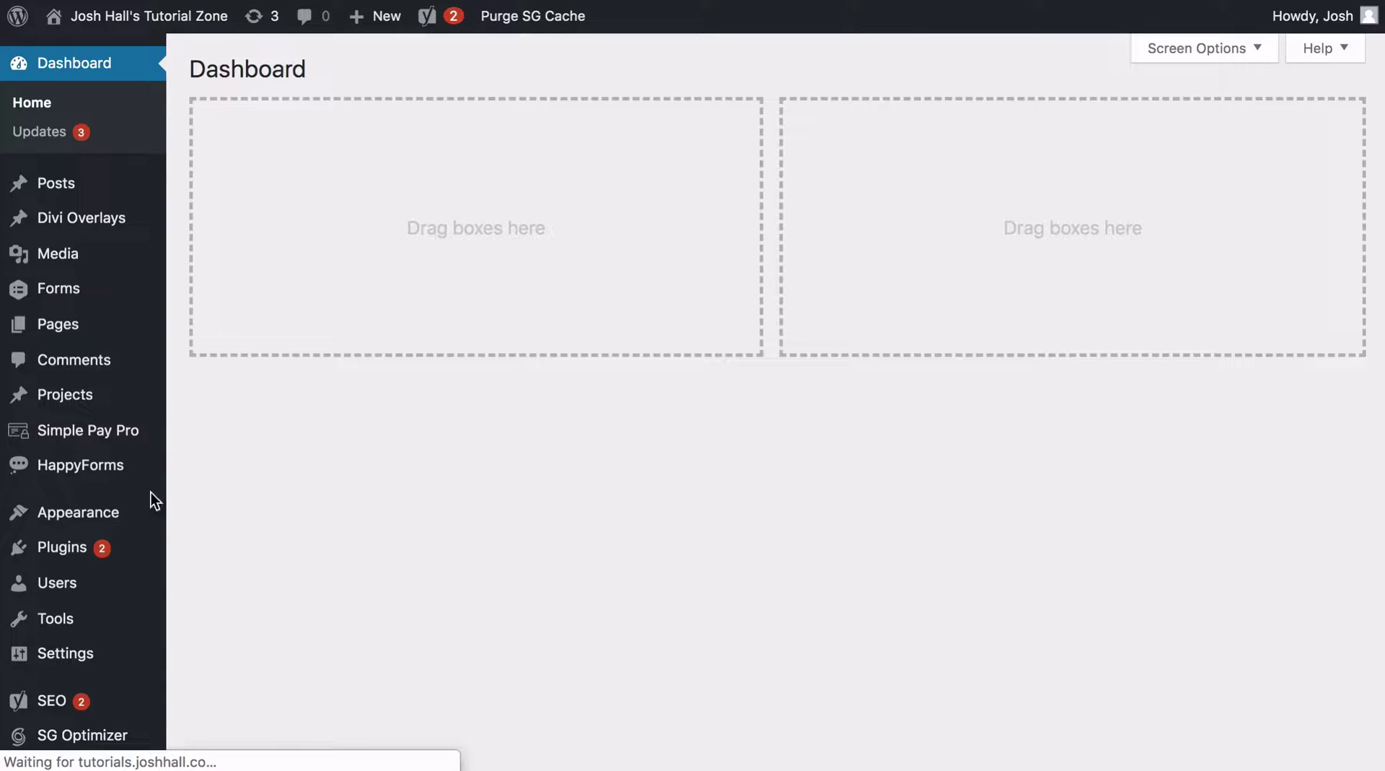
mouse_move(101, 521)
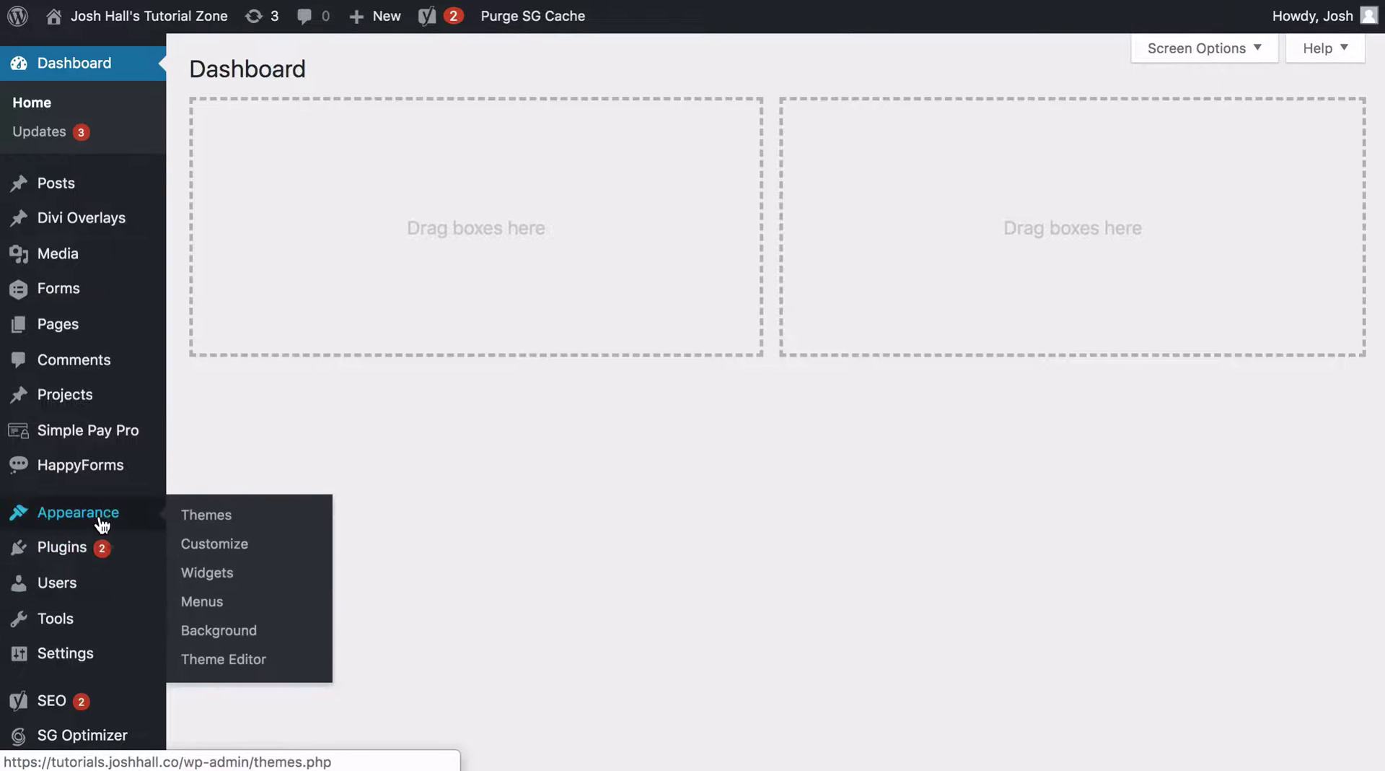
left_click(201, 603)
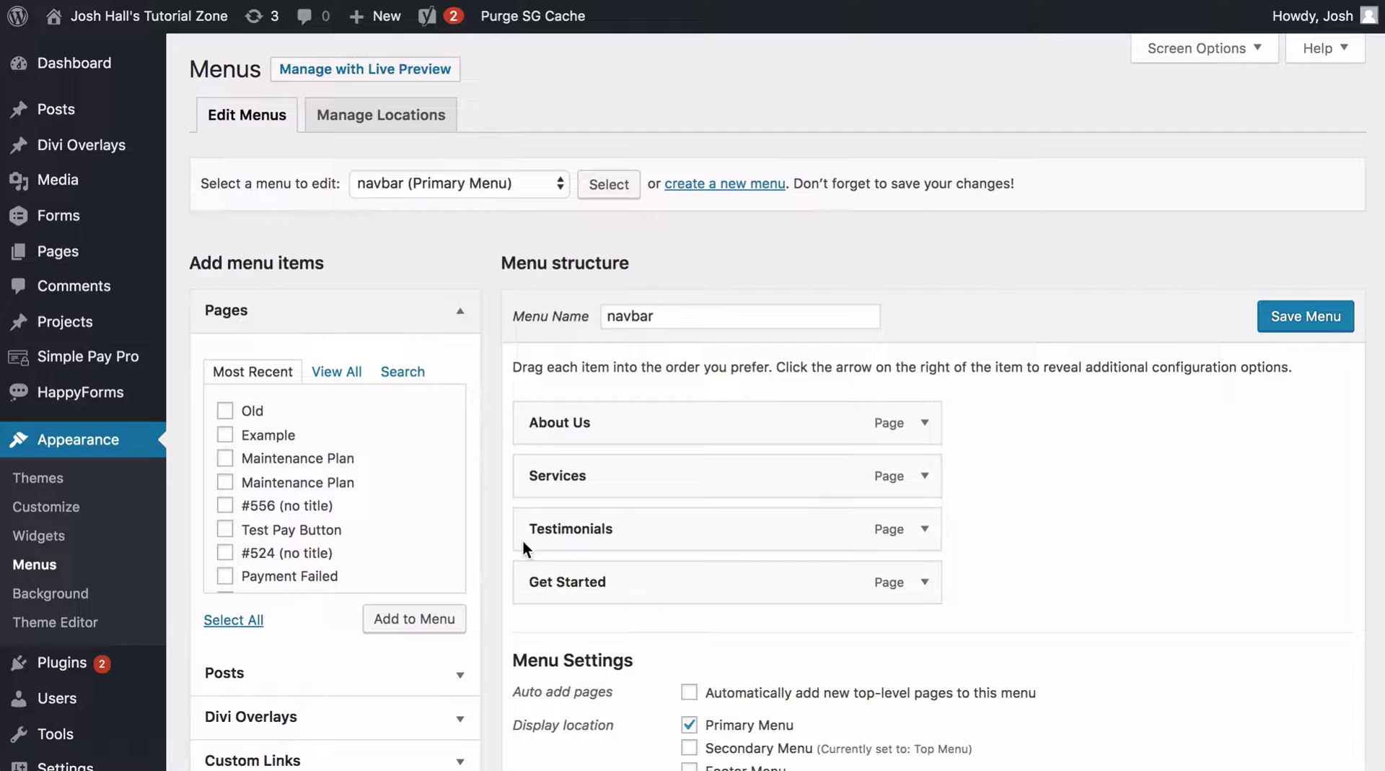
Add a custom link with the URL # and the link text Sign Up to the navbar menu.
scroll(541, 479, "down", 5)
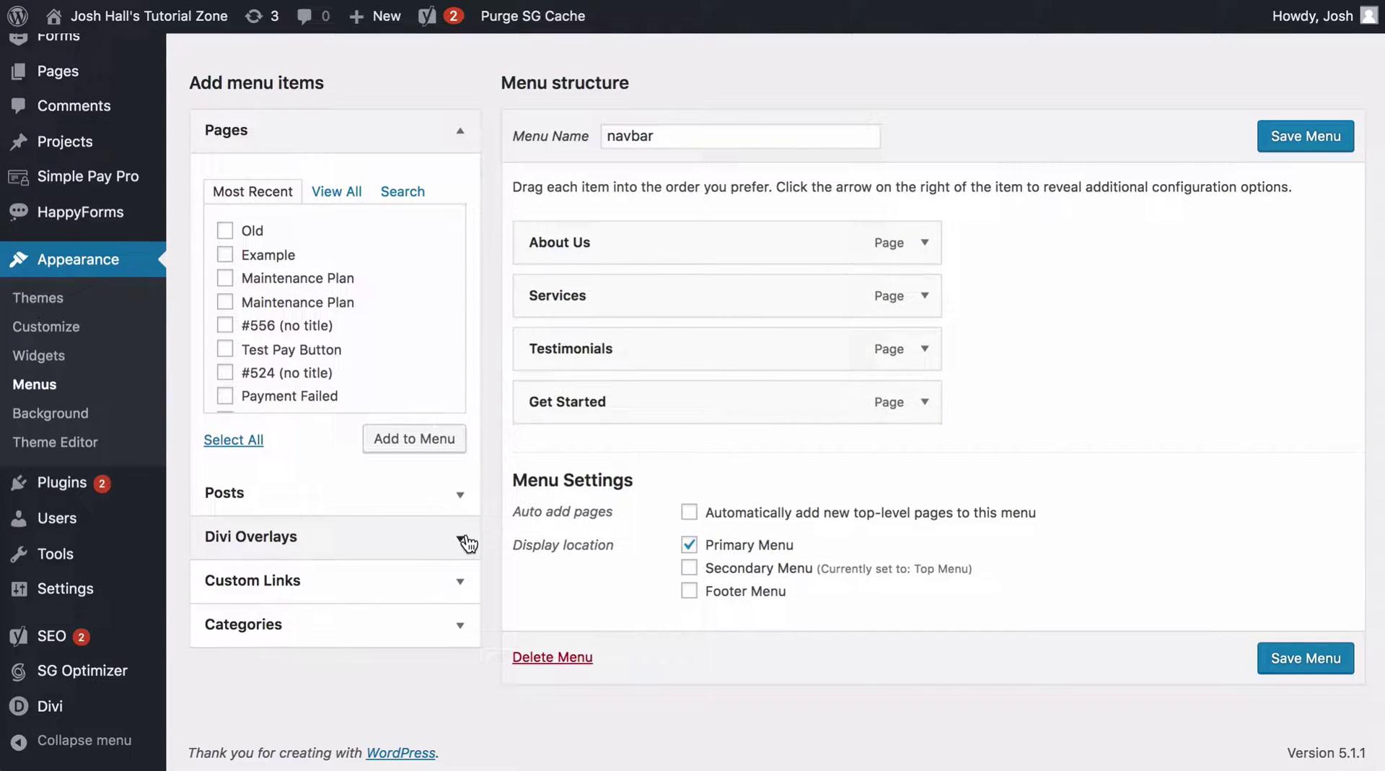
left_click(459, 581)
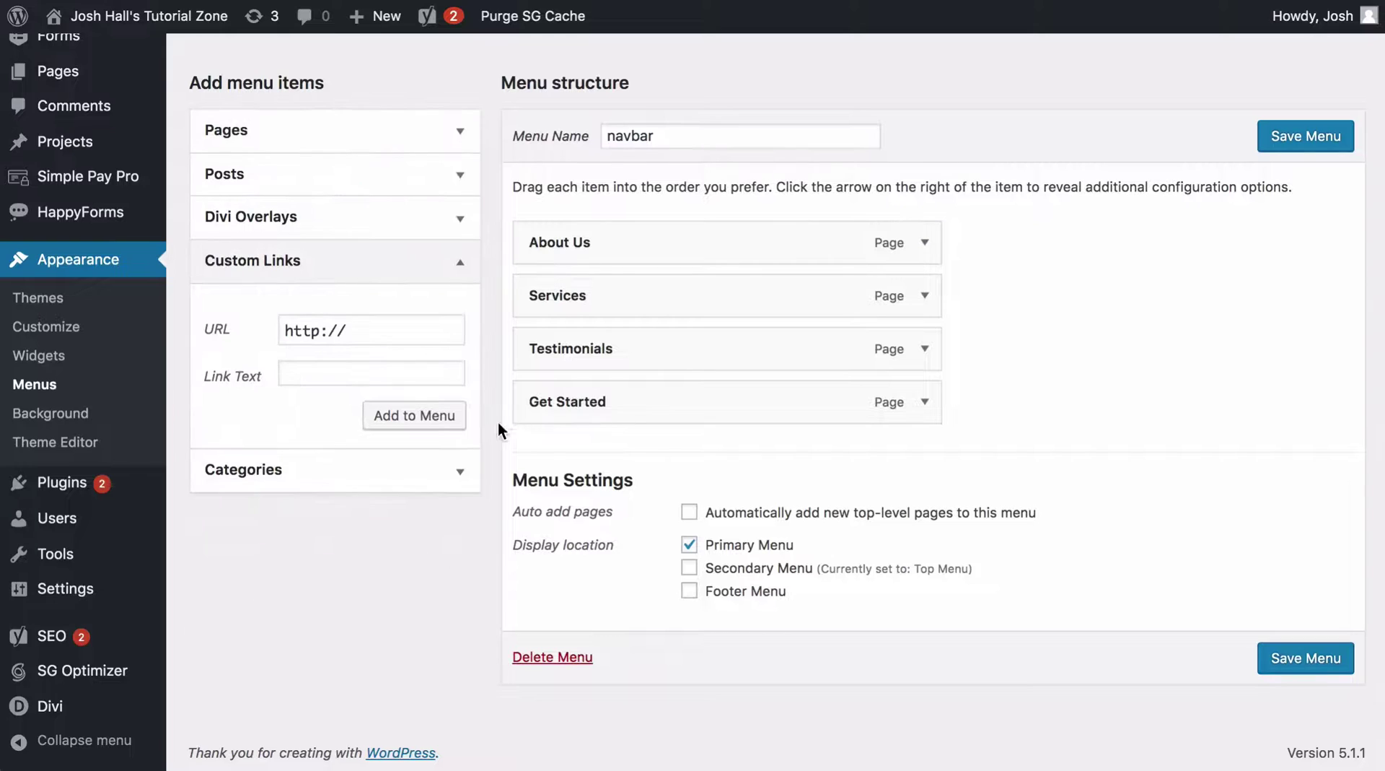
left_click(396, 337)
triple_click(398, 337)
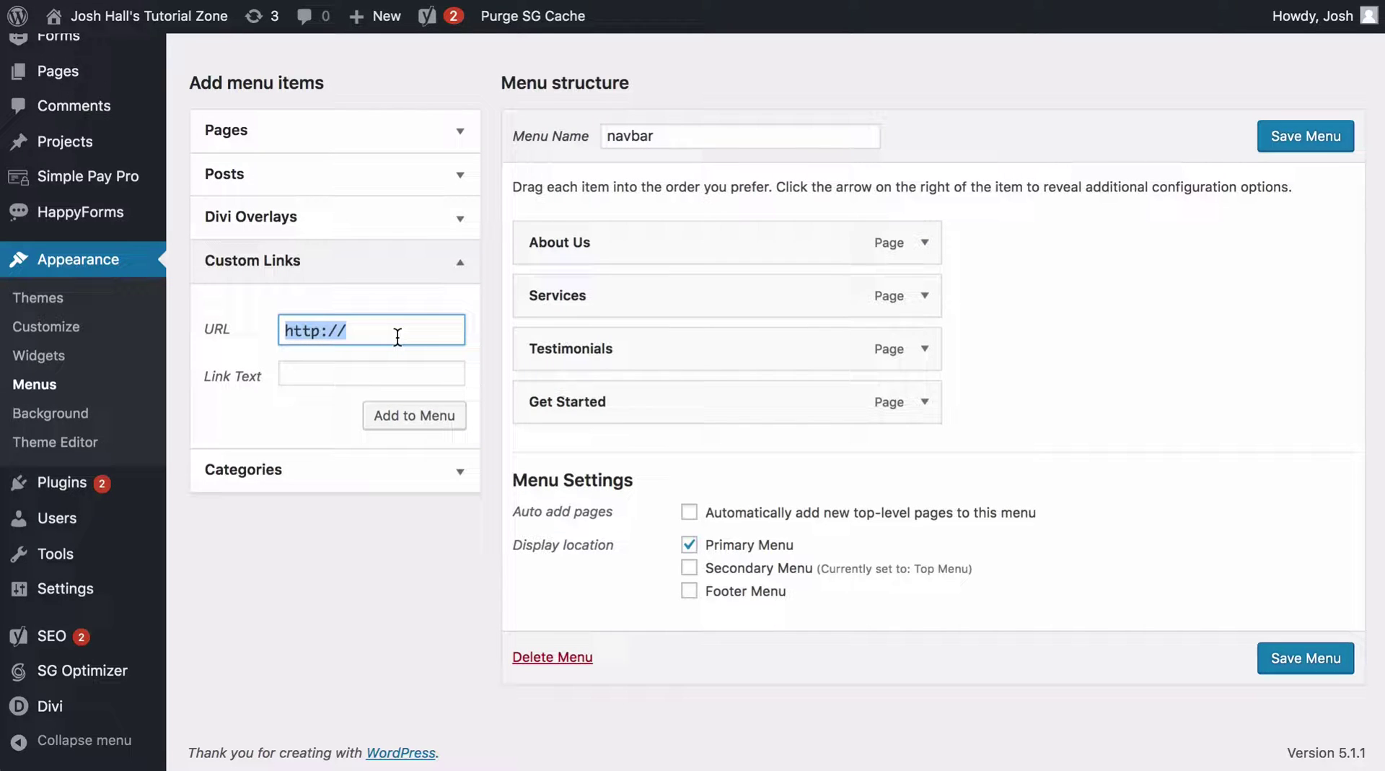
type("#")
left_click(356, 373)
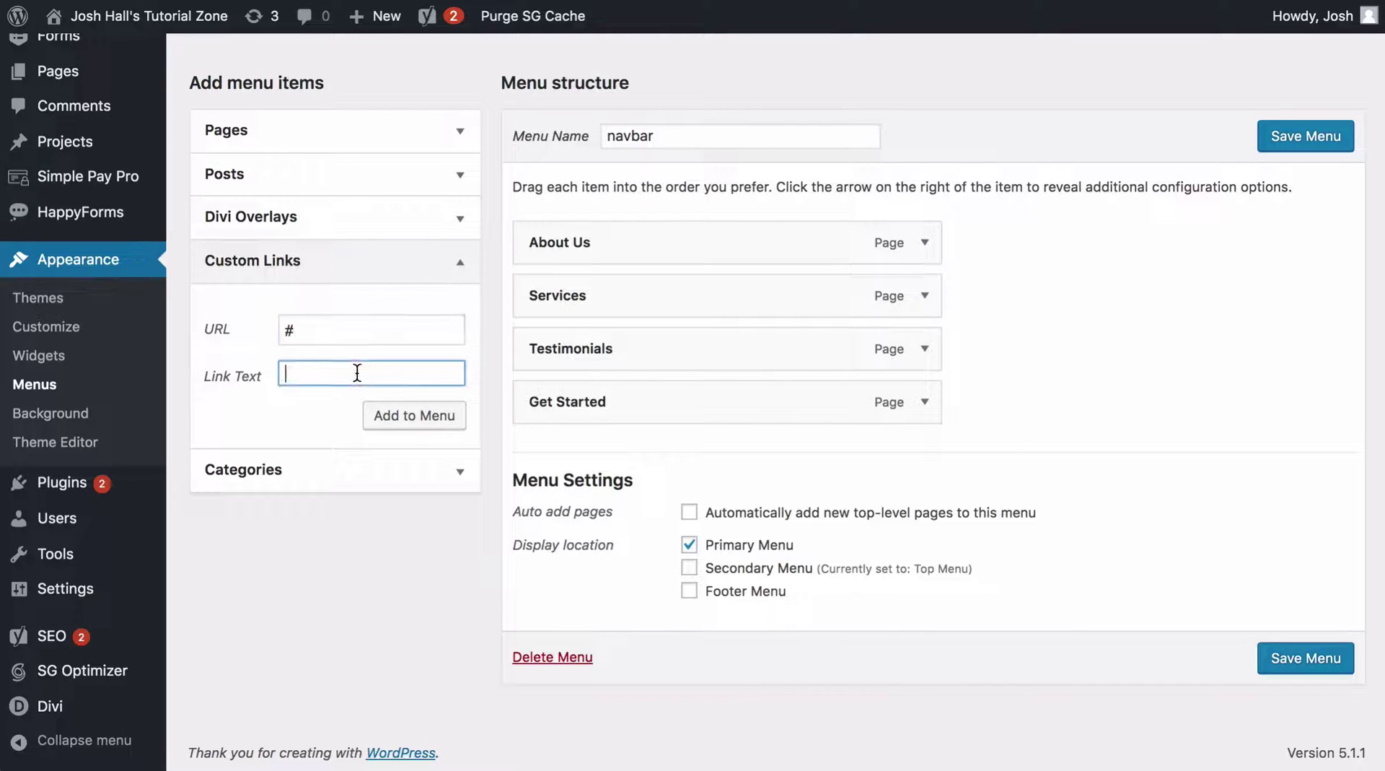
type("Sign Up")
left_click(420, 422)
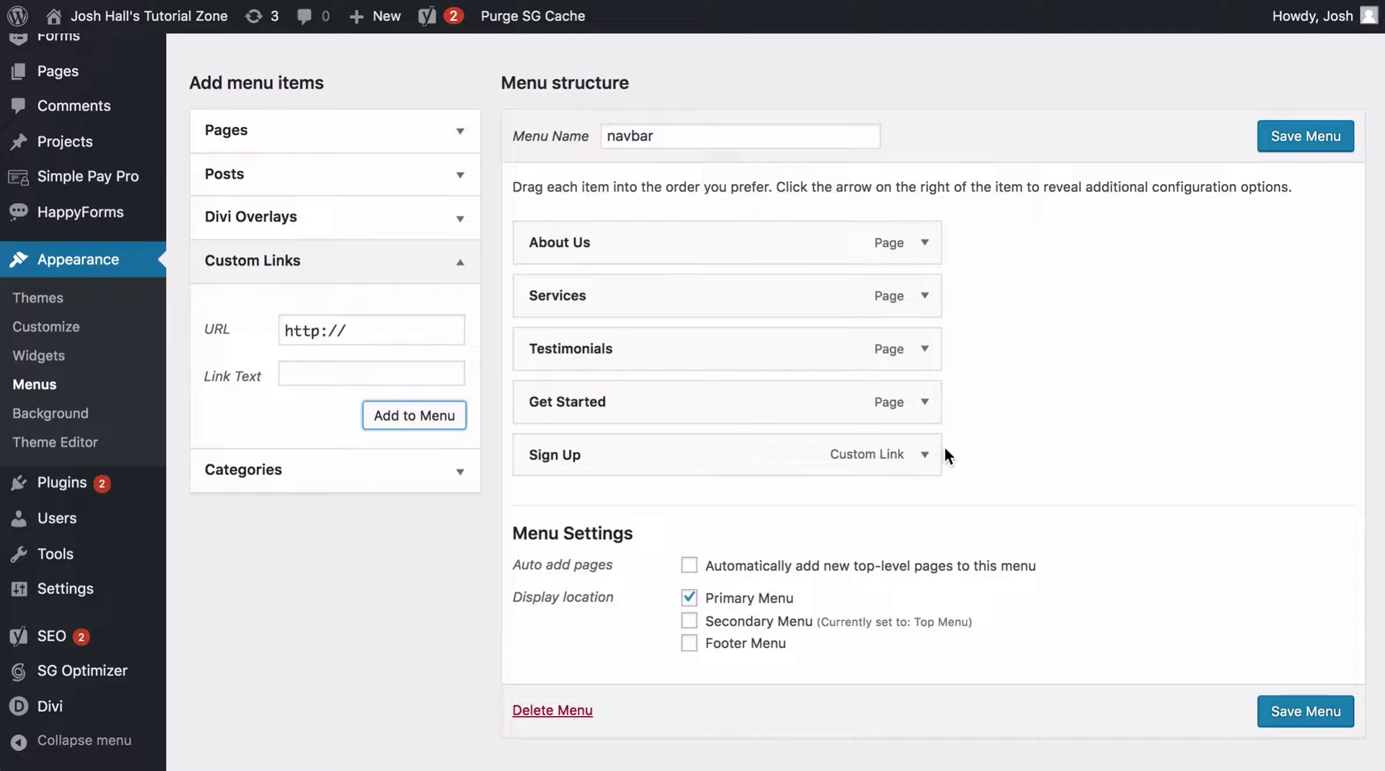
Expand the Sign Up menu item's settings and enable the Link Relationship (XFN) advanced menu property.
left_click(926, 454)
scroll(1024, 433, "down", 1)
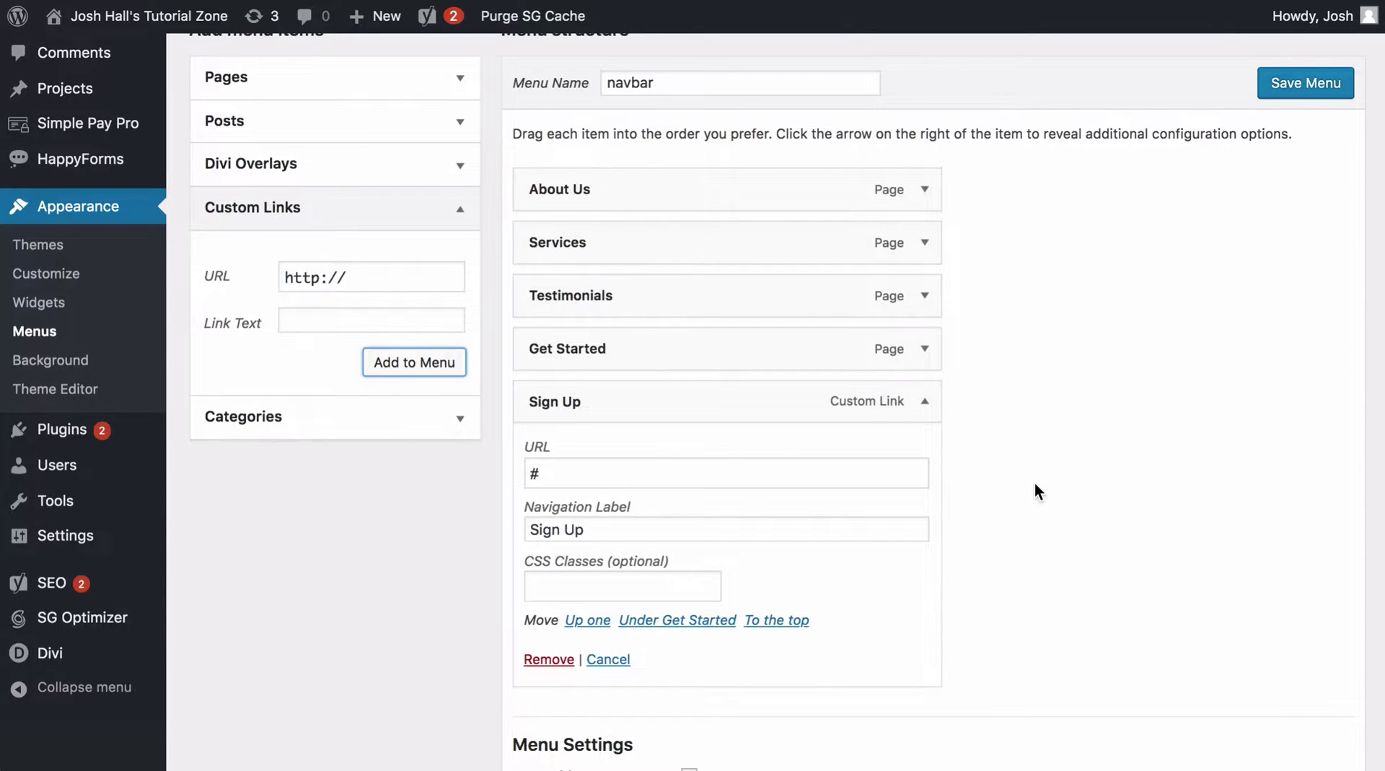
scroll(1035, 482, "up", 3)
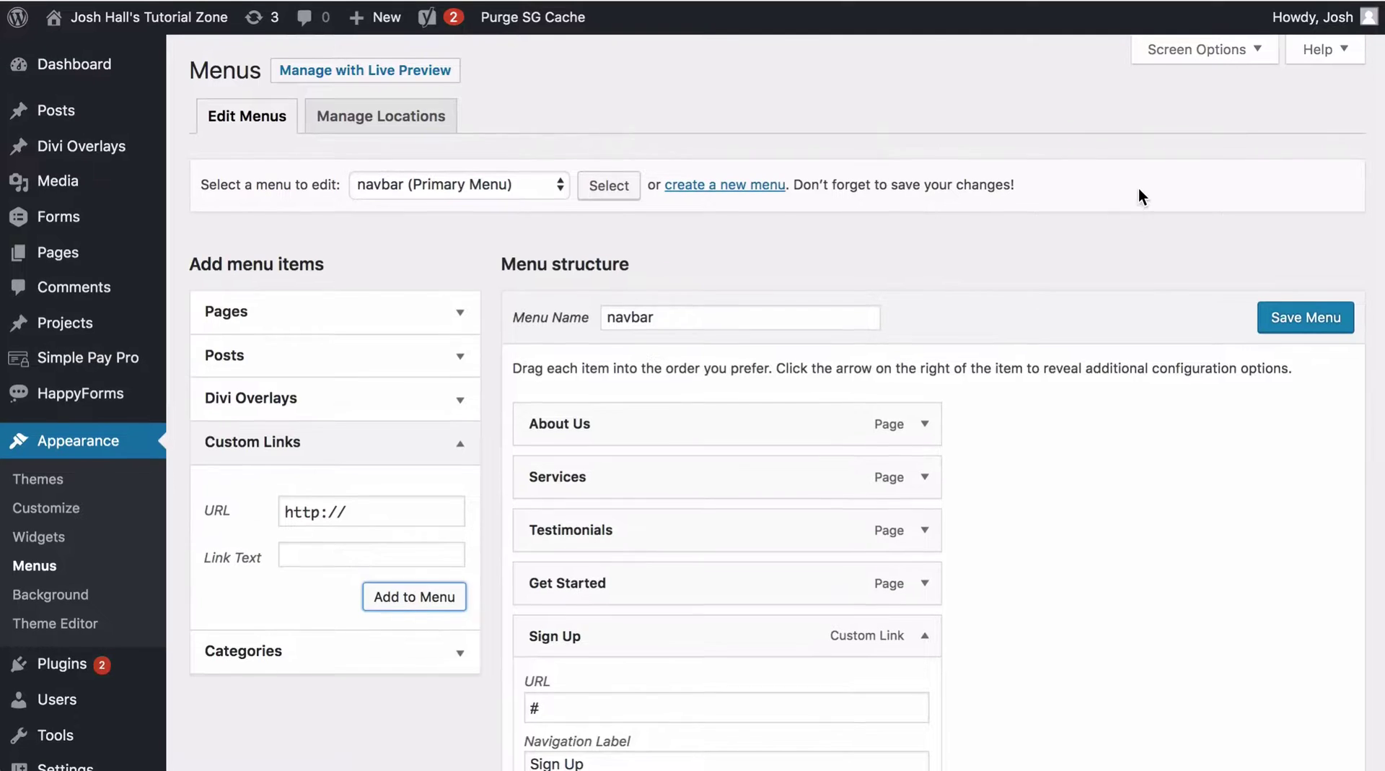
left_click(1198, 50)
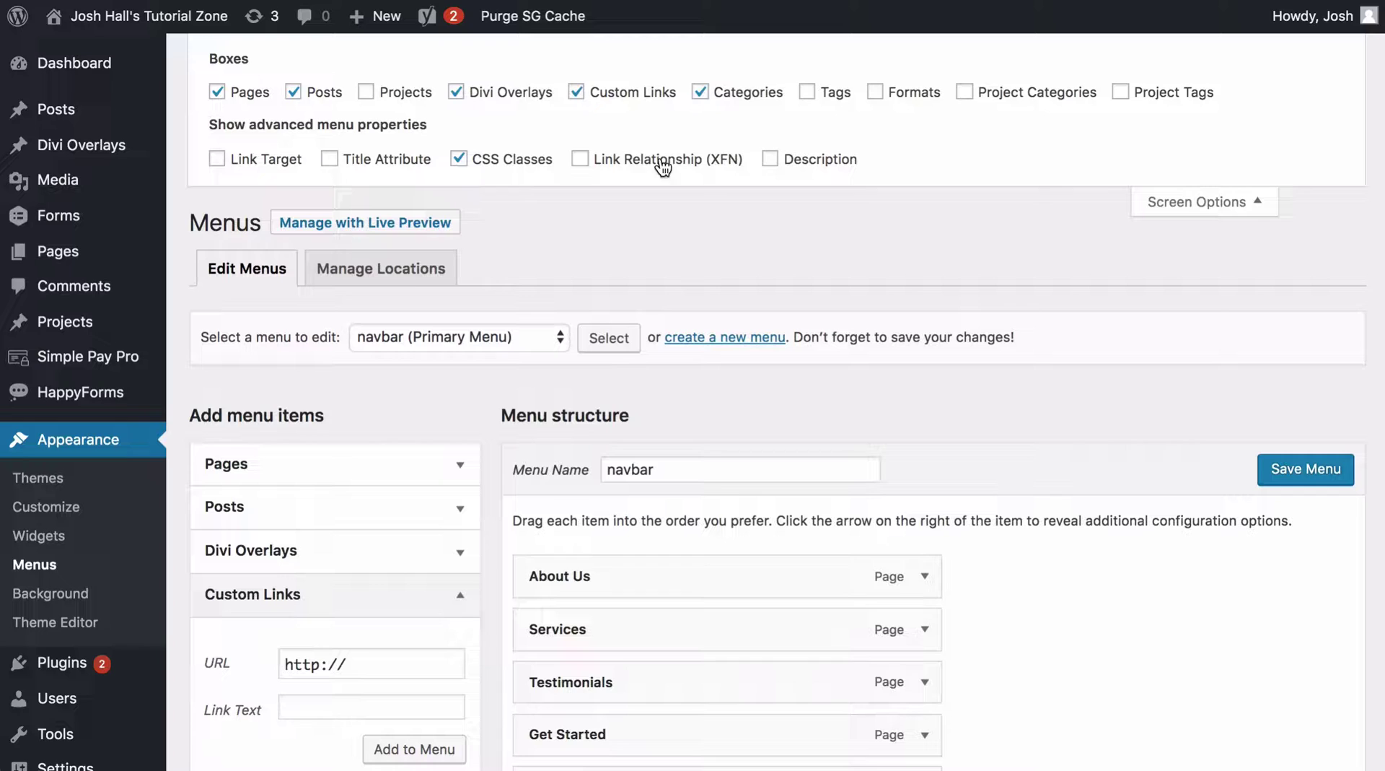
left_click(579, 160)
Set the Sign Up item's Link Relationship (XFN) to unique_overlay_menu_id_735, check it against the overlay's menu ID, and save the menu.
scroll(1063, 278, "down", 3)
scroll(1075, 259, "down", 5)
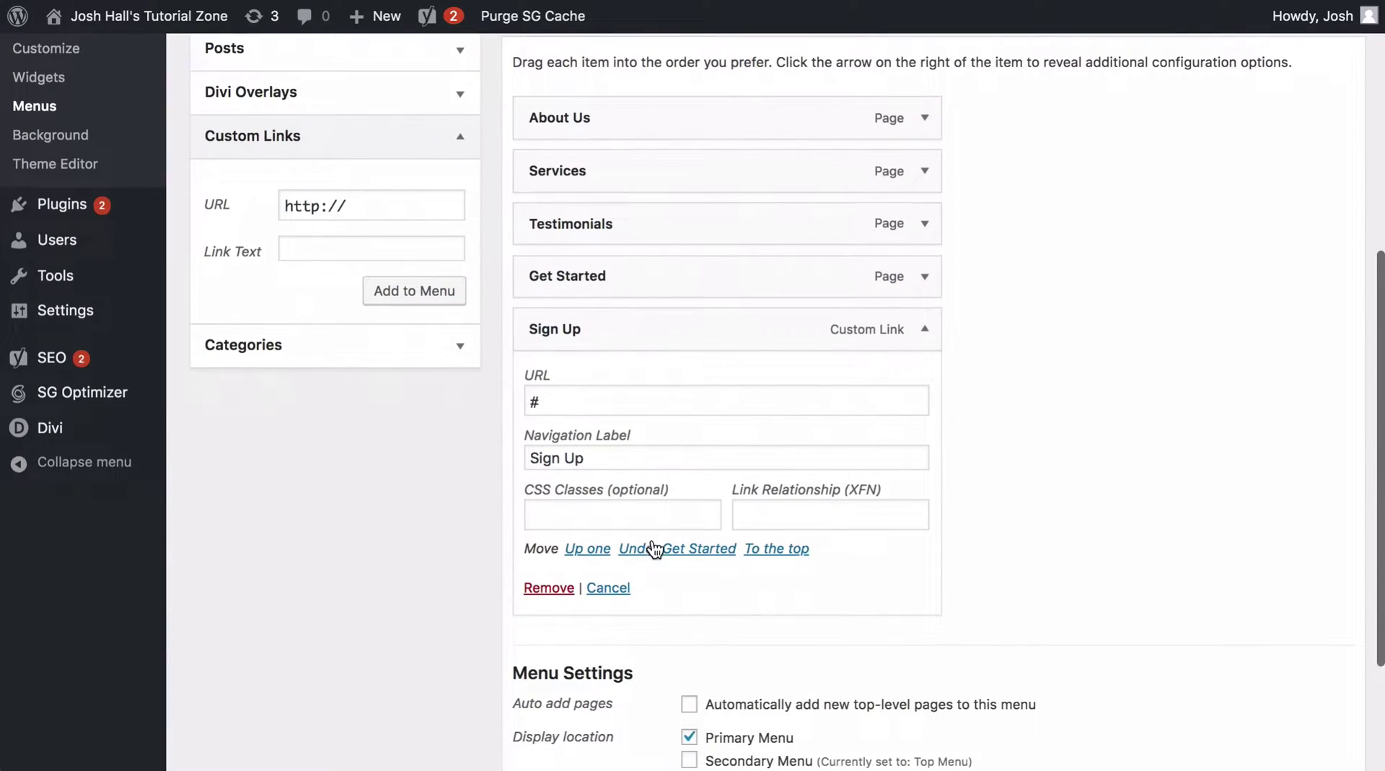
left_click(796, 507)
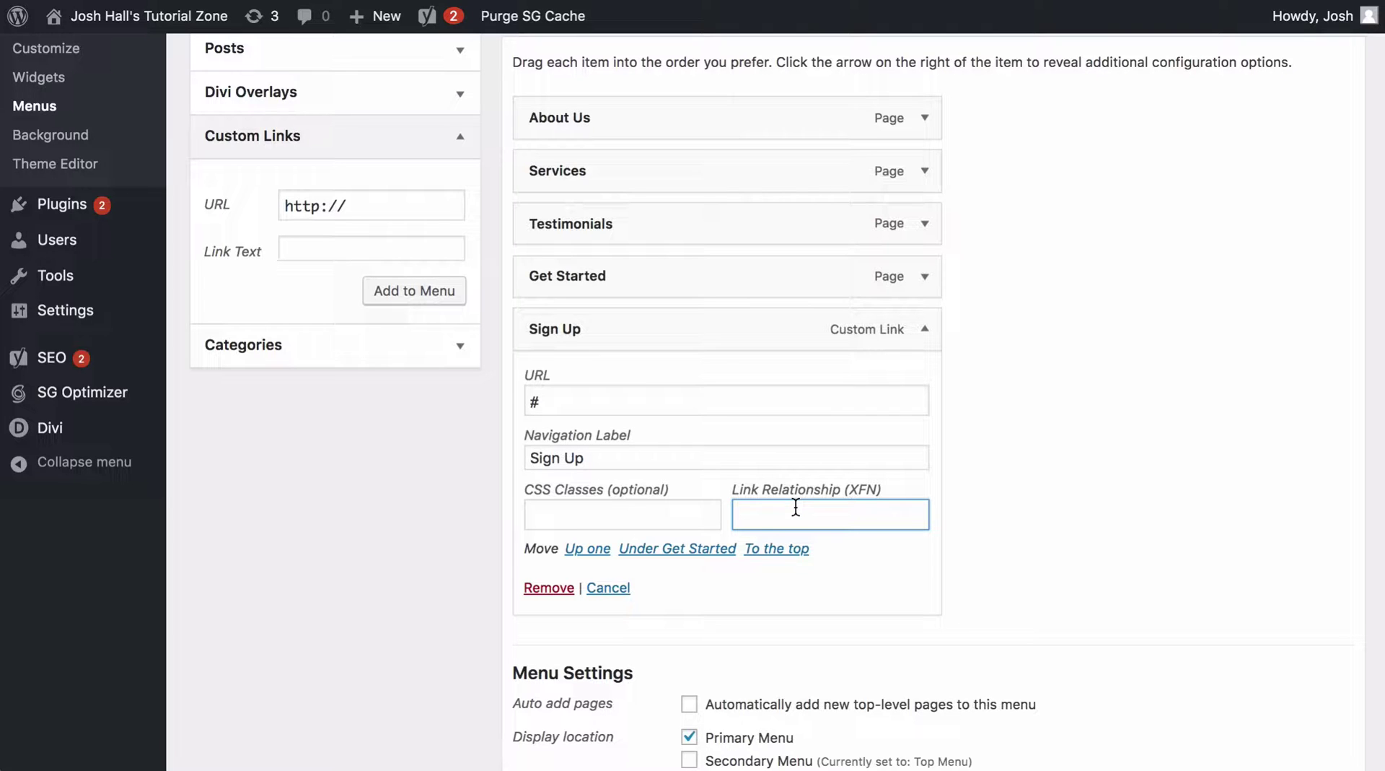
type("unique_overlay_menu_id_735")
key("ctrl+a")
key("ctrl+shift+Tab")
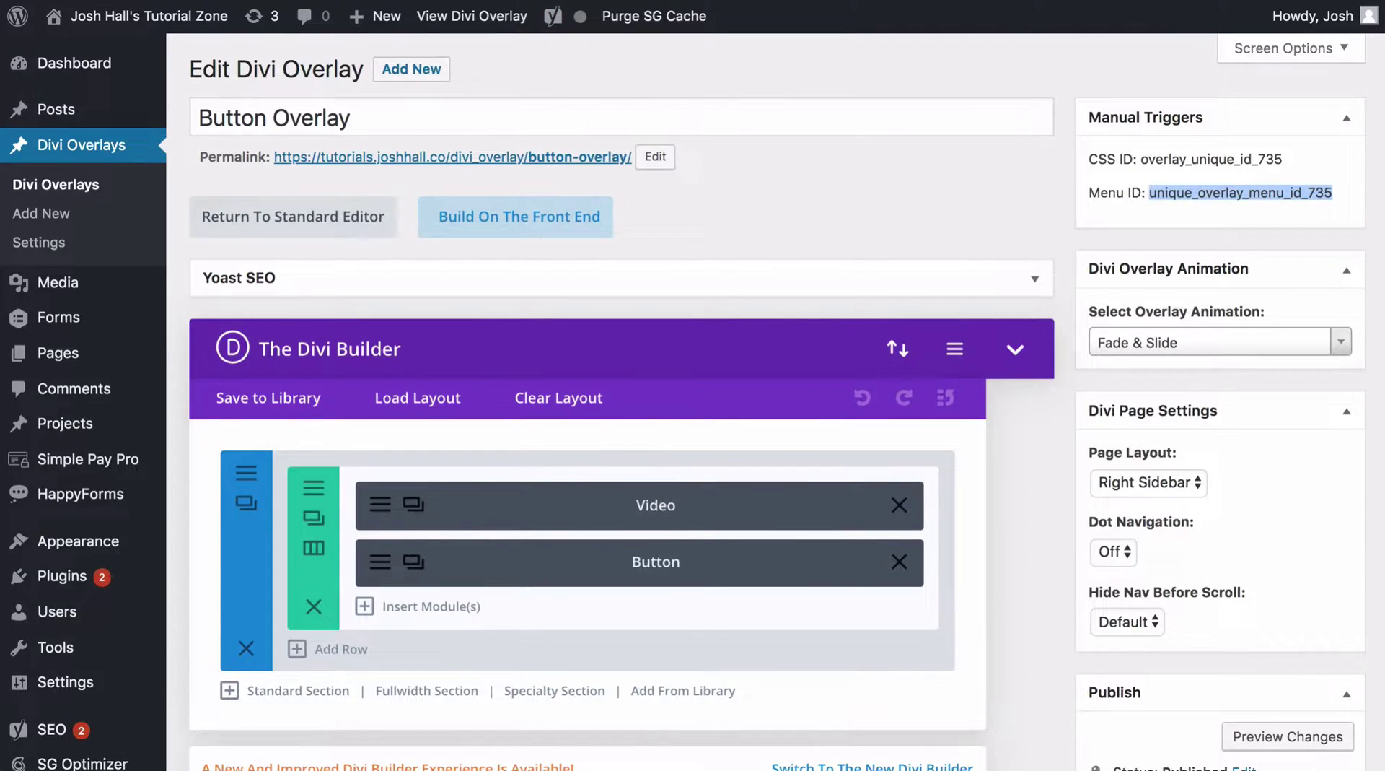
key("ctrl+Tab")
scroll(1075, 469, "down", 2)
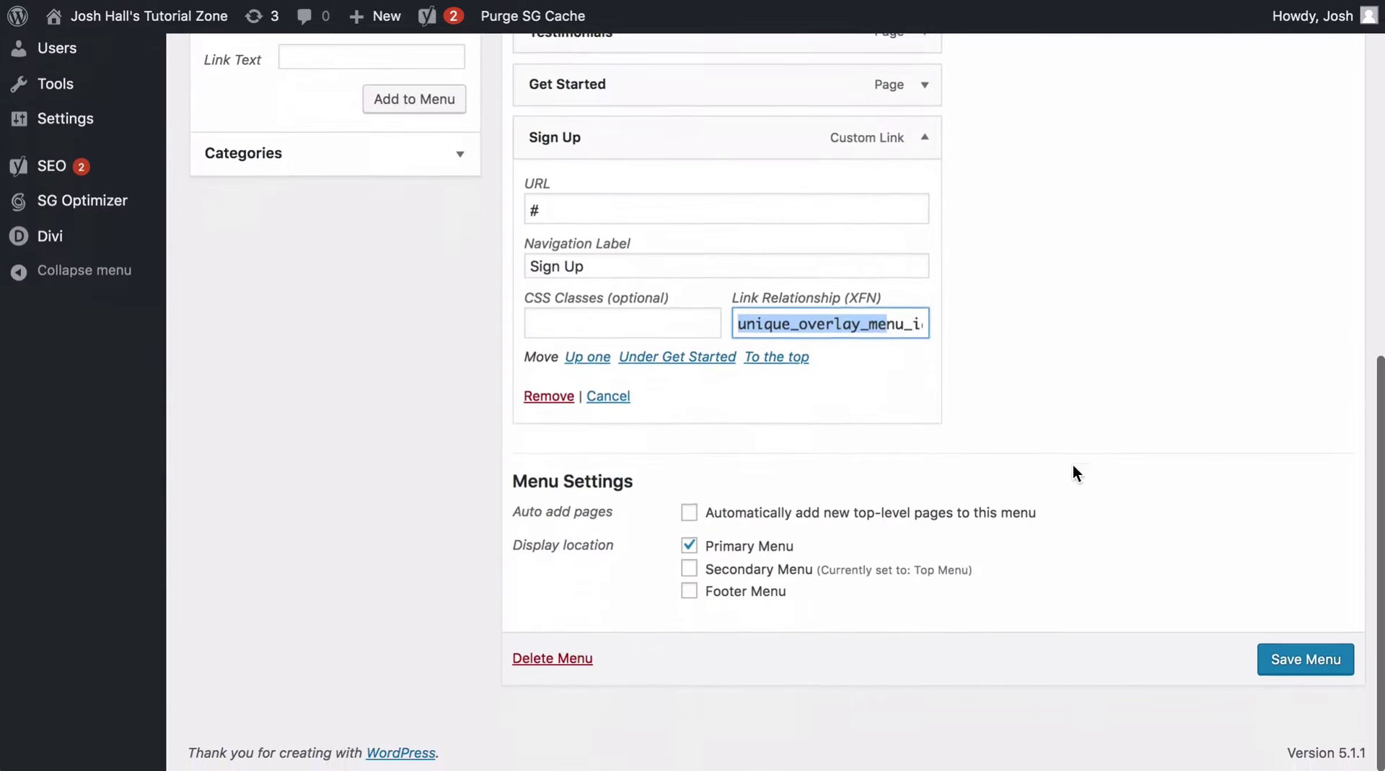
left_click(1295, 660)
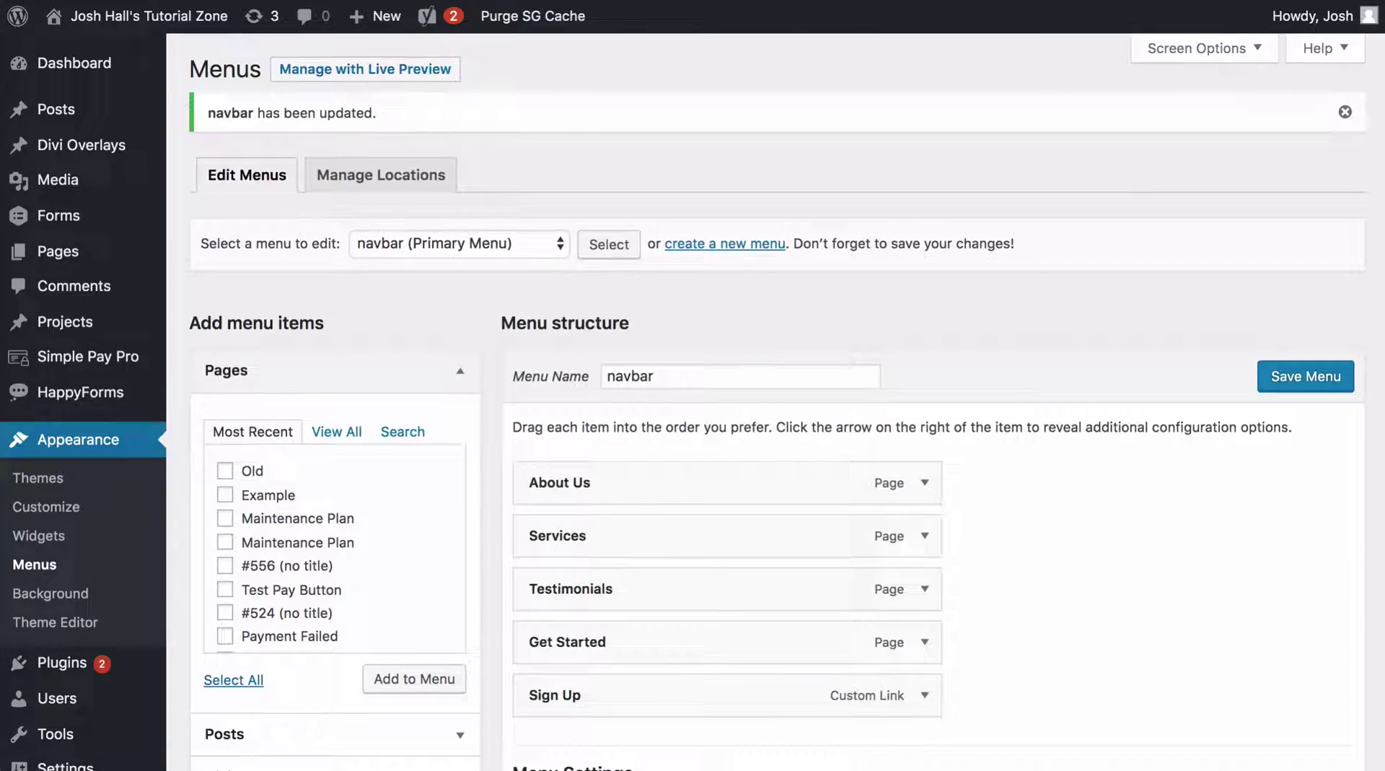
Reload the home page and test the overlay from the navigation's Sign Up link.
key("ctrl+Tab")
key("super+r")
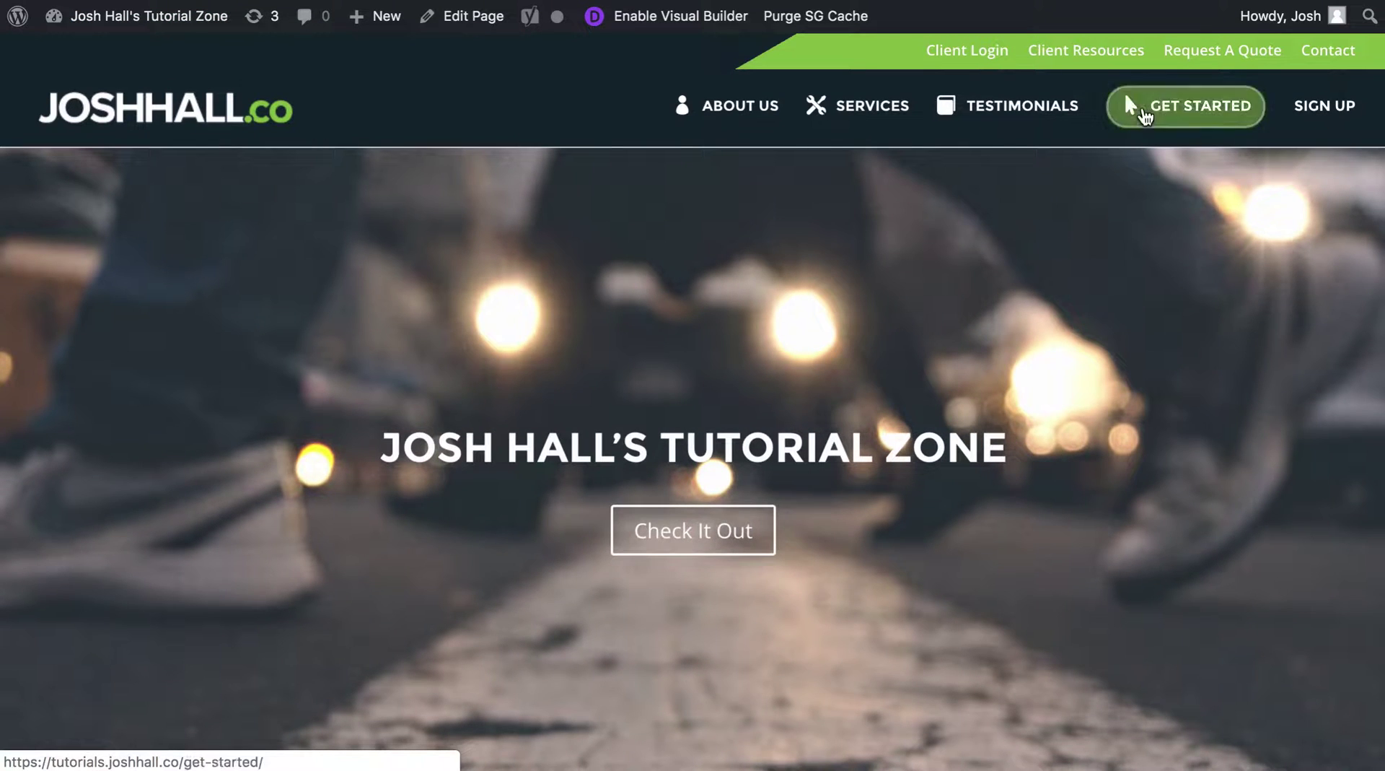
left_click(1323, 107)
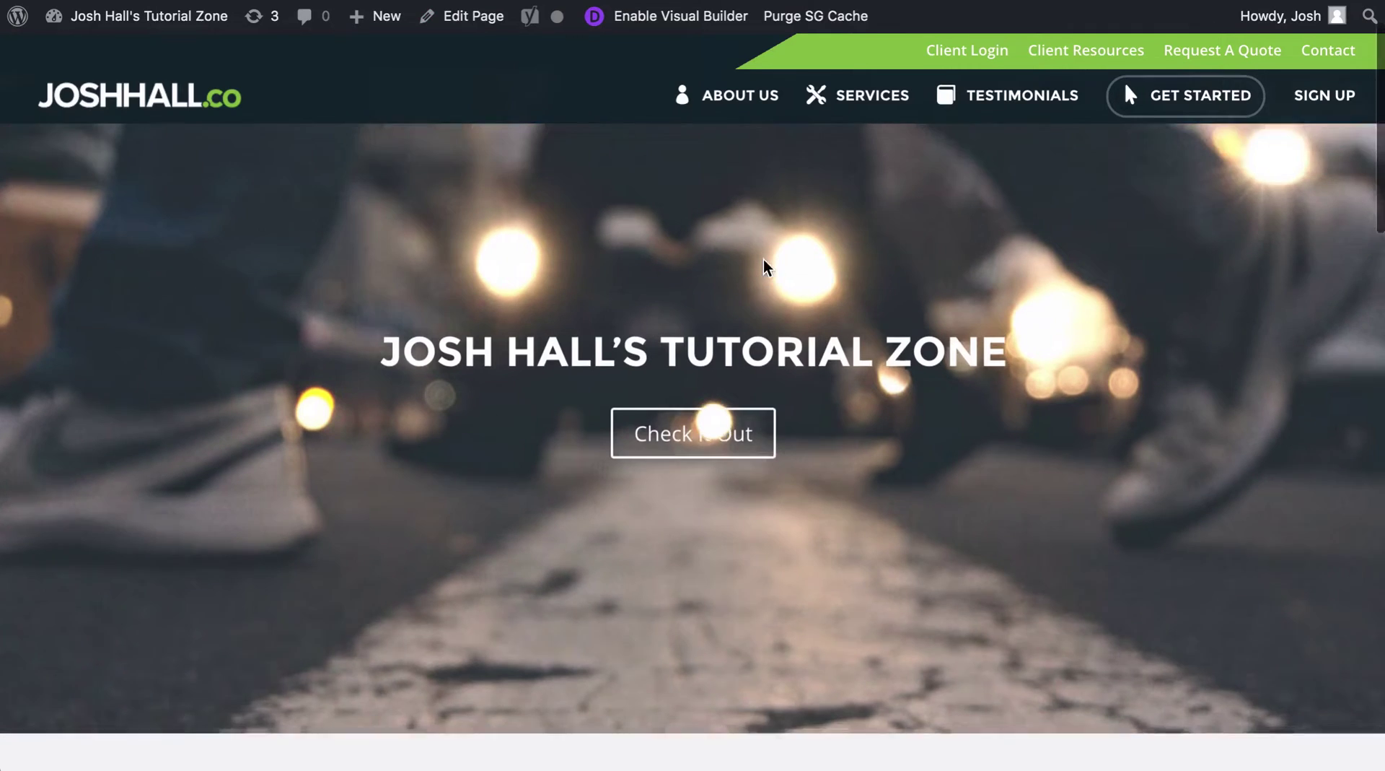
scroll(686, 274, "down", 1)
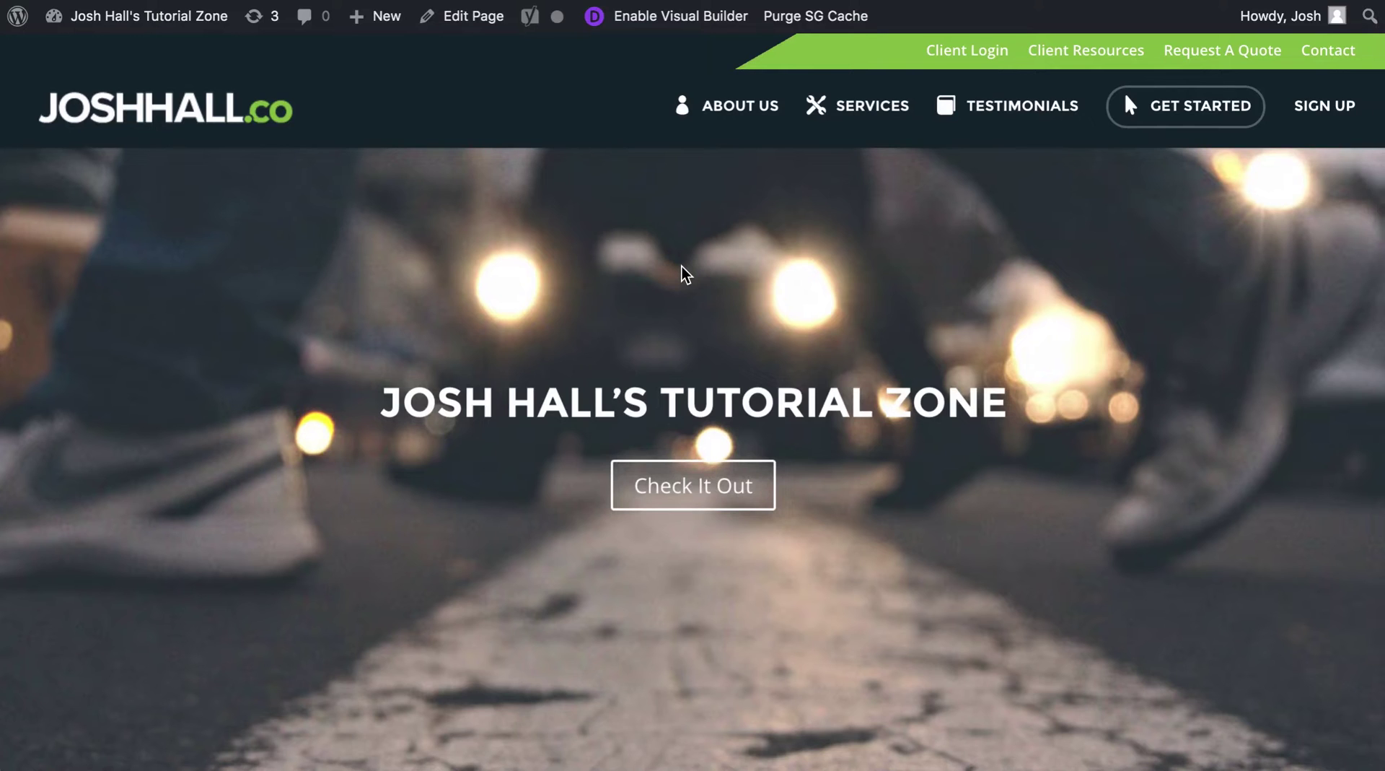